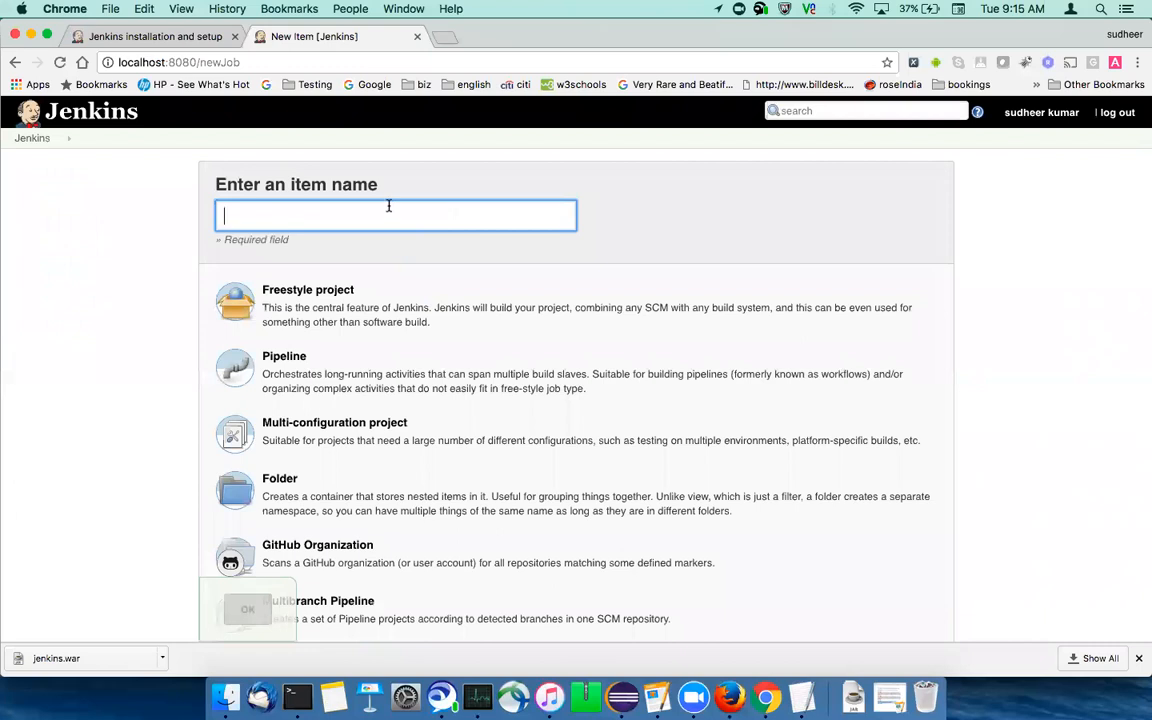
Step: Create a new Freestyle project named QA_JOB
{"action": "type", "text": "QA_JOB"}
{"action": "left_click", "coordinate": [277, 287]}
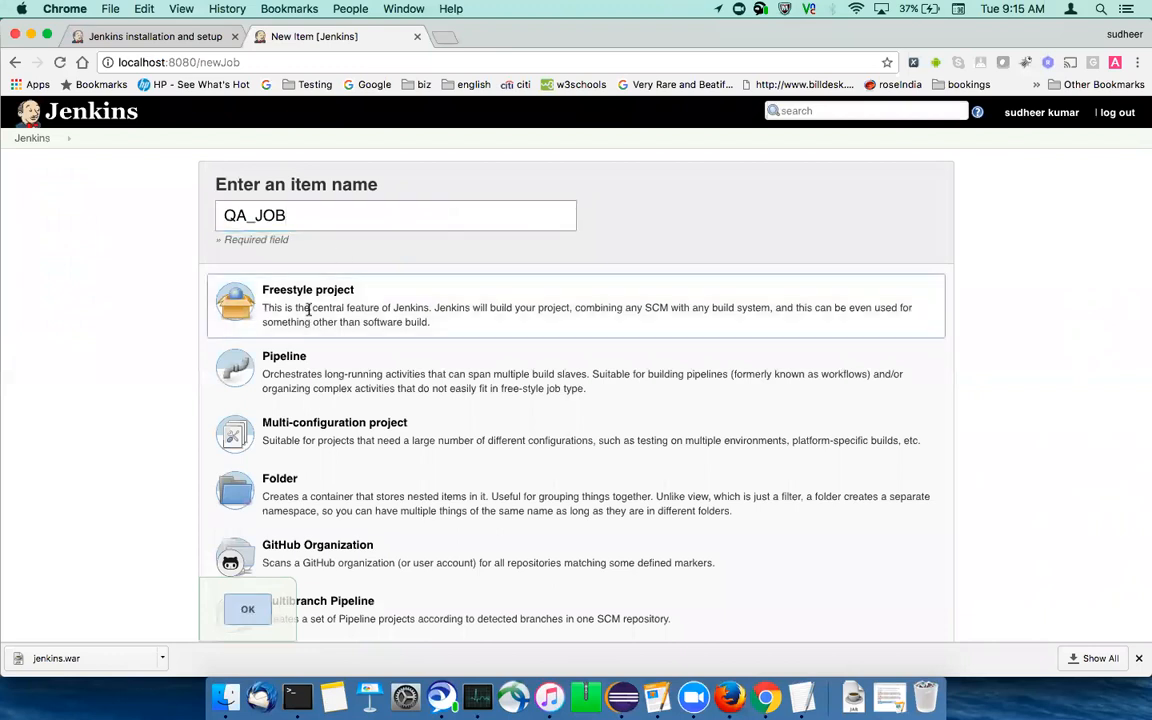
{"action": "scroll", "coordinate": [104, 419], "scroll_direction": "down", "scroll_amount": 1}
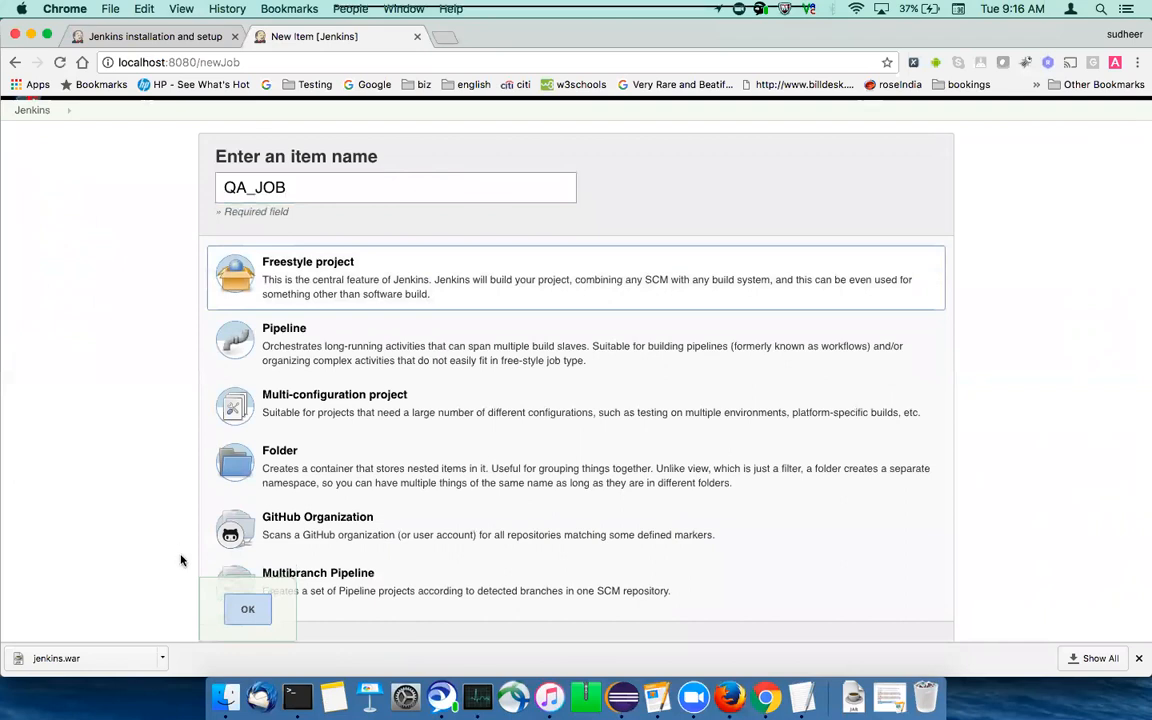
{"action": "scroll", "coordinate": [351, 495], "scroll_direction": "down", "scroll_amount": 2}
{"action": "scroll", "coordinate": [351, 495], "scroll_direction": "down", "scroll_amount": 2}
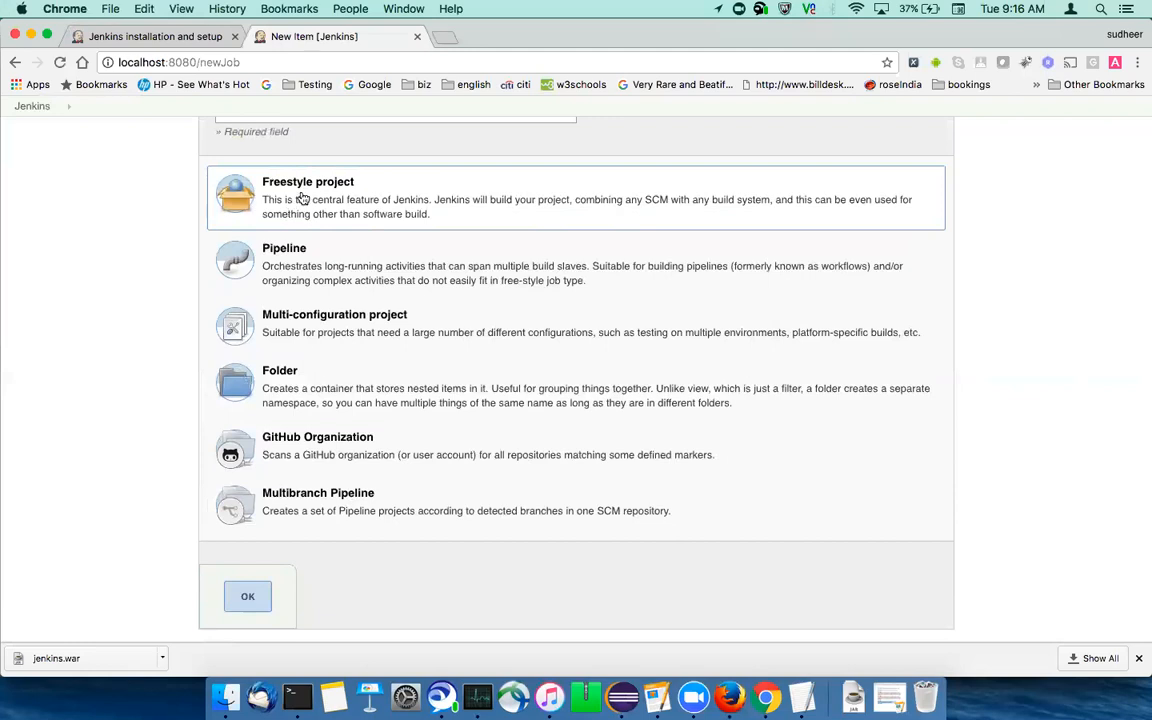
{"action": "left_click", "coordinate": [248, 596]}
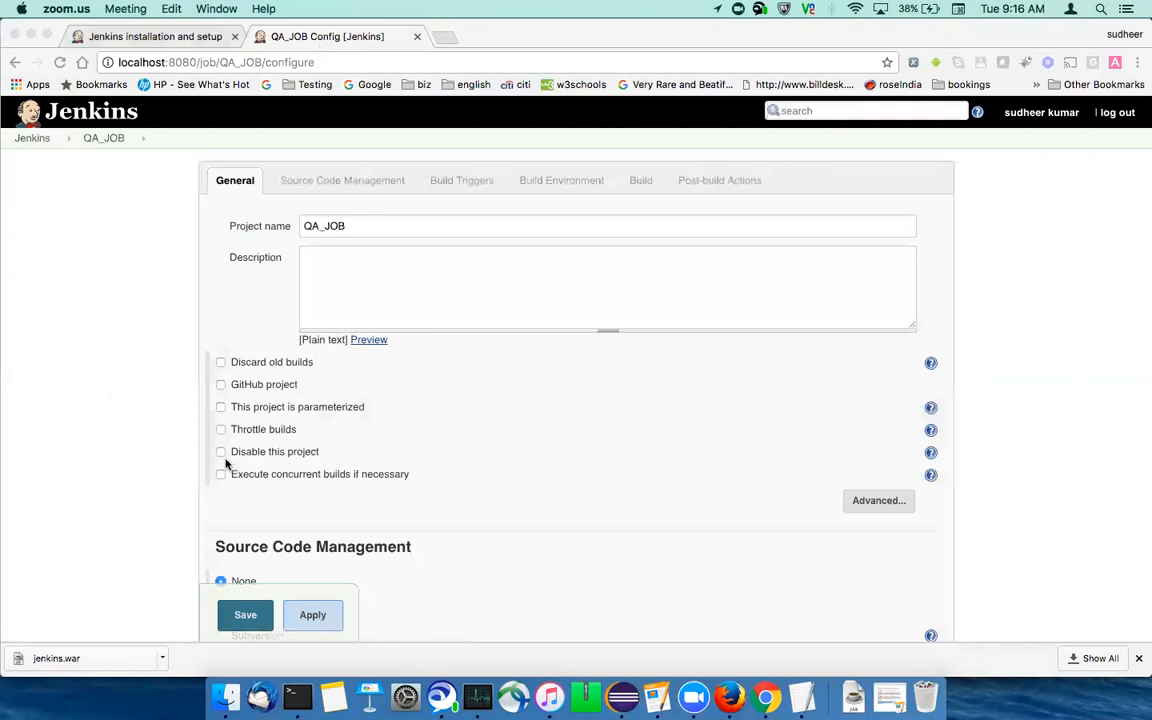
Step: Review the job's configuration sections from General through Source Code Management, Build Triggers and Build Environment to Post-build Actions
{"action": "scroll", "coordinate": [218, 472], "scroll_direction": "down", "scroll_amount": 3}
{"action": "scroll", "coordinate": [218, 476], "scroll_direction": "down", "scroll_amount": 3}
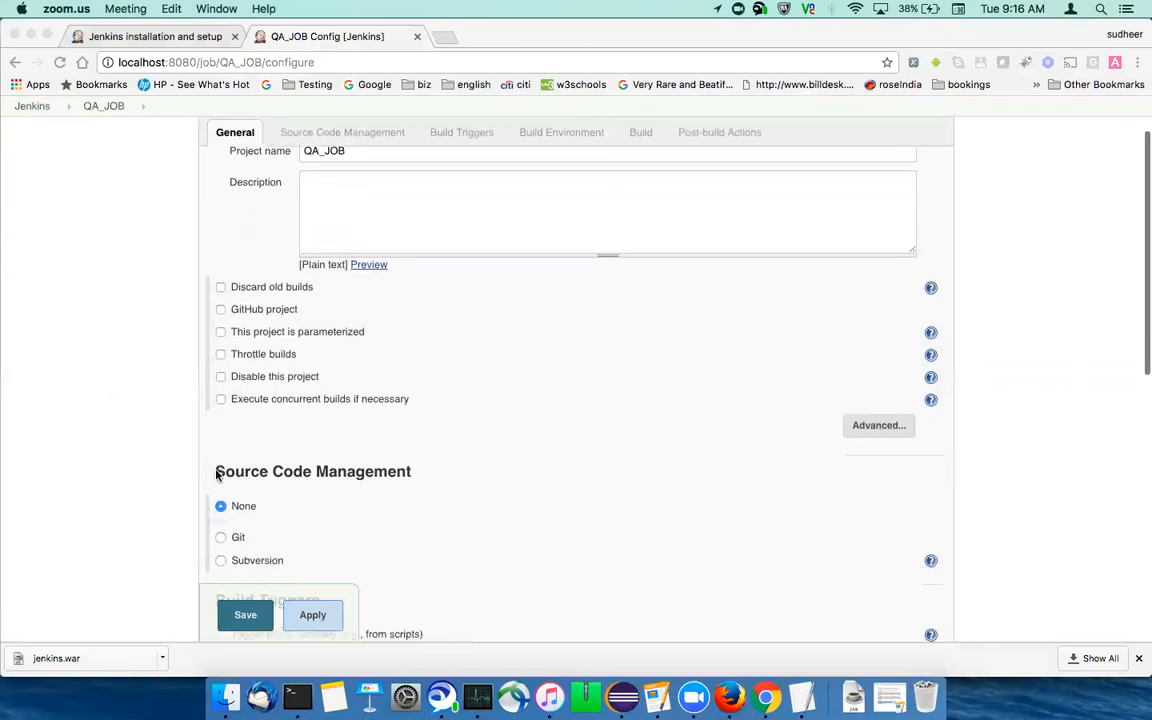
{"action": "scroll", "coordinate": [218, 476], "scroll_direction": "up", "scroll_amount": 6}
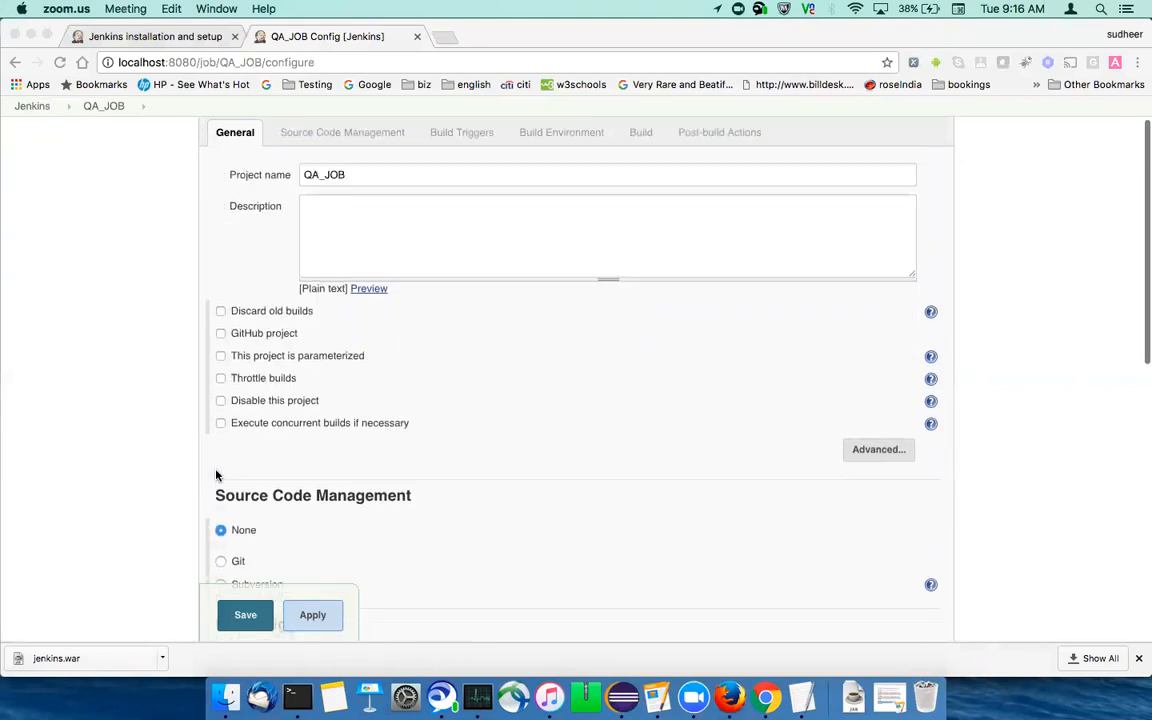
{"action": "scroll", "coordinate": [218, 457], "scroll_direction": "down", "scroll_amount": 3}
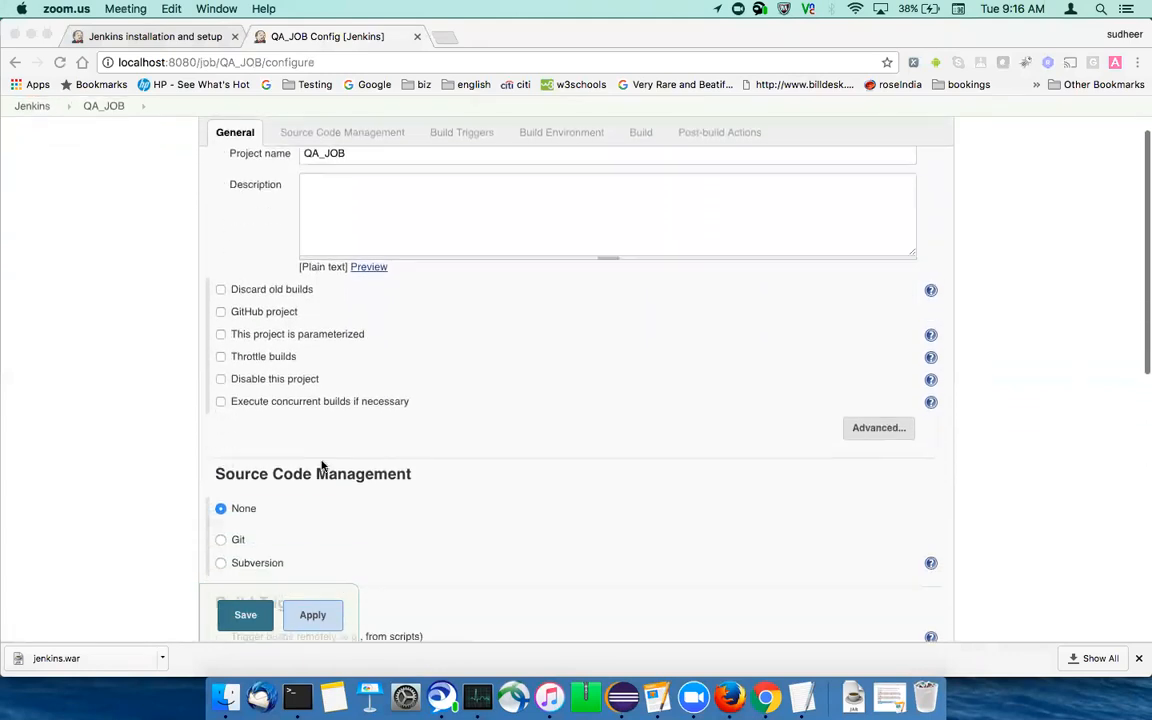
{"action": "scroll", "coordinate": [321, 465], "scroll_direction": "down", "scroll_amount": 10}
{"action": "scroll", "coordinate": [321, 465], "scroll_direction": "down", "scroll_amount": 9}
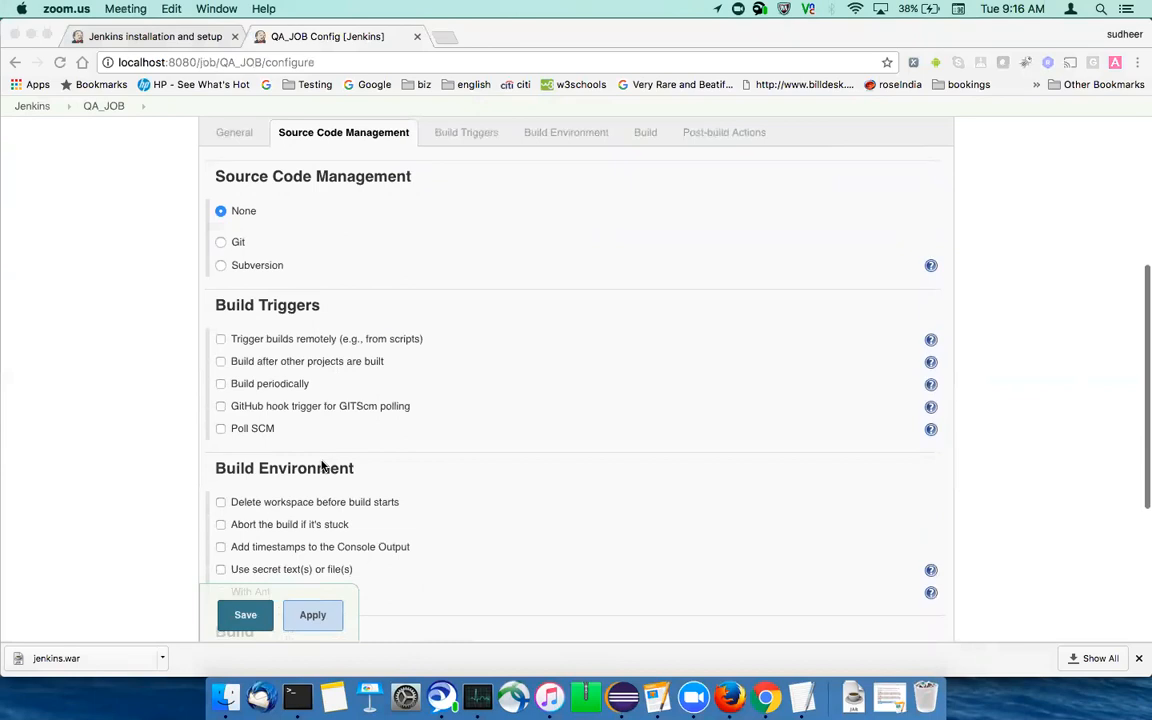
{"action": "scroll", "coordinate": [321, 465], "scroll_direction": "down", "scroll_amount": 2}
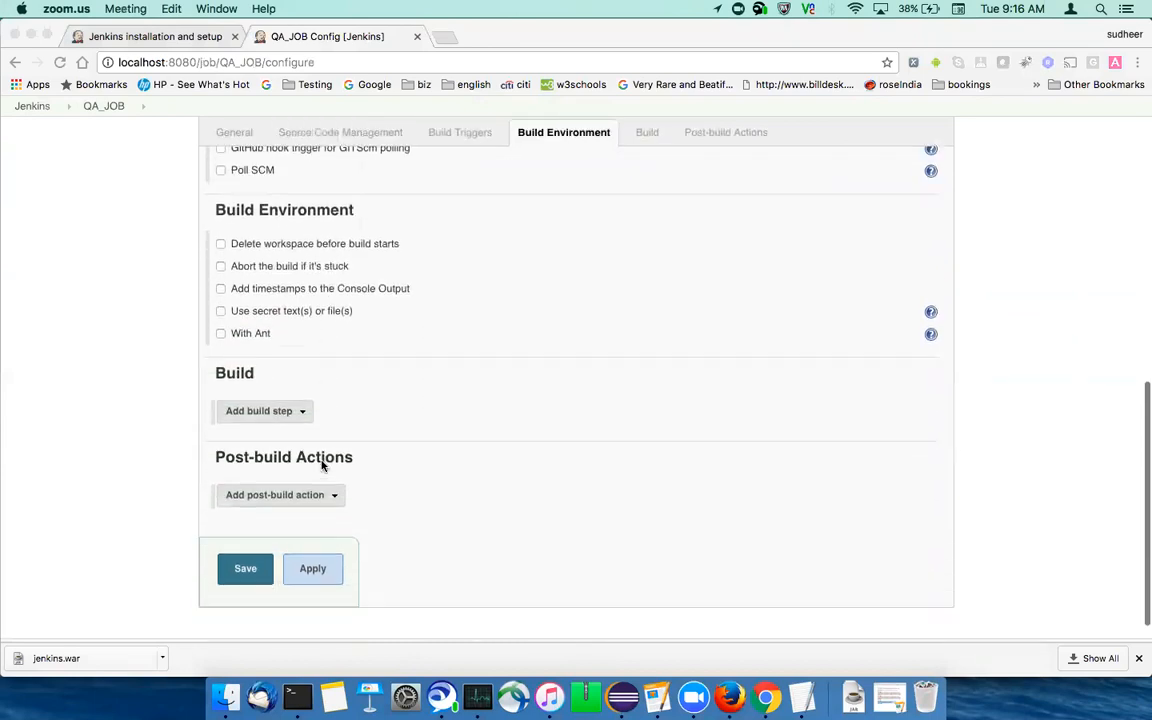
{"action": "scroll", "coordinate": [334, 458], "scroll_direction": "down", "scroll_amount": 1}
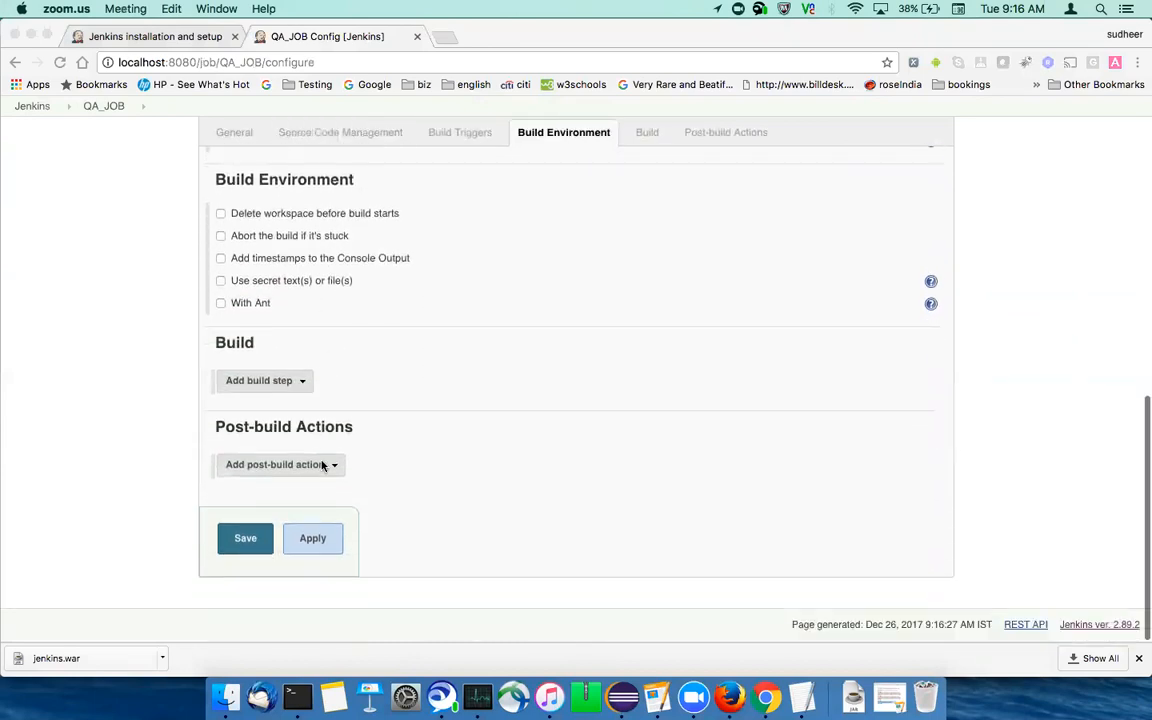
Step: Add an "Invoke top-level Maven targets" build step to the job's Build section
{"action": "left_click", "coordinate": [222, 318]}
{"action": "double_click", "coordinate": [234, 342]}
{"action": "left_click", "coordinate": [262, 381]}
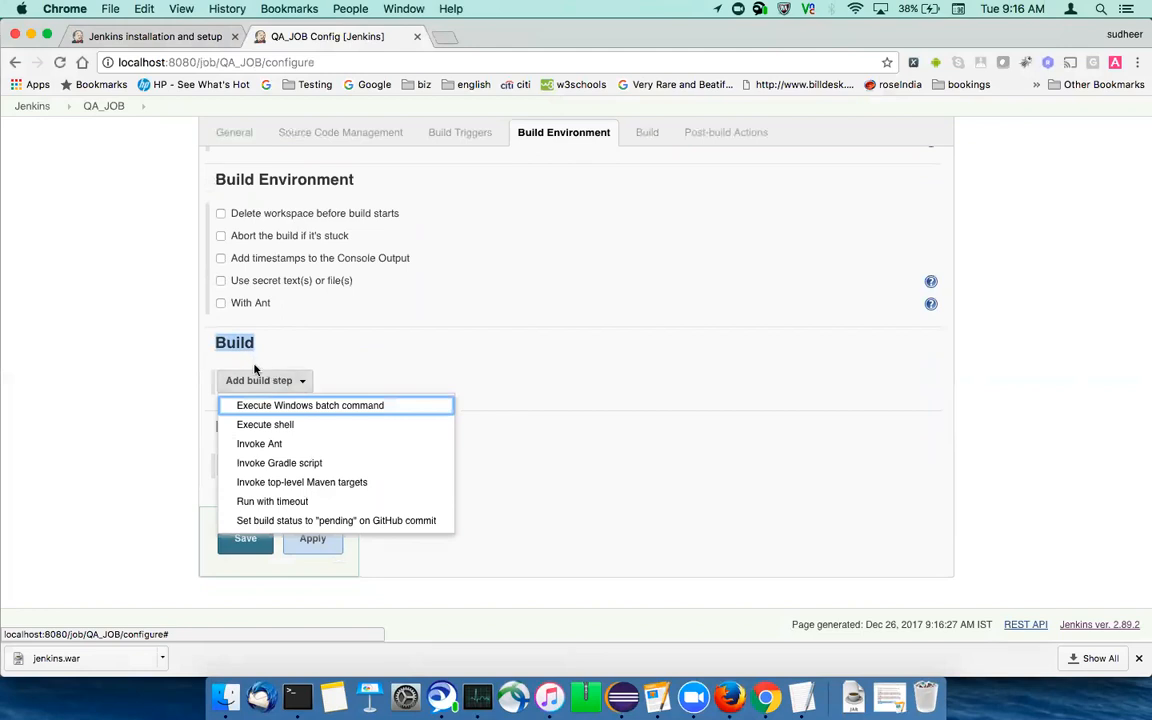
{"action": "left_click", "coordinate": [272, 490]}
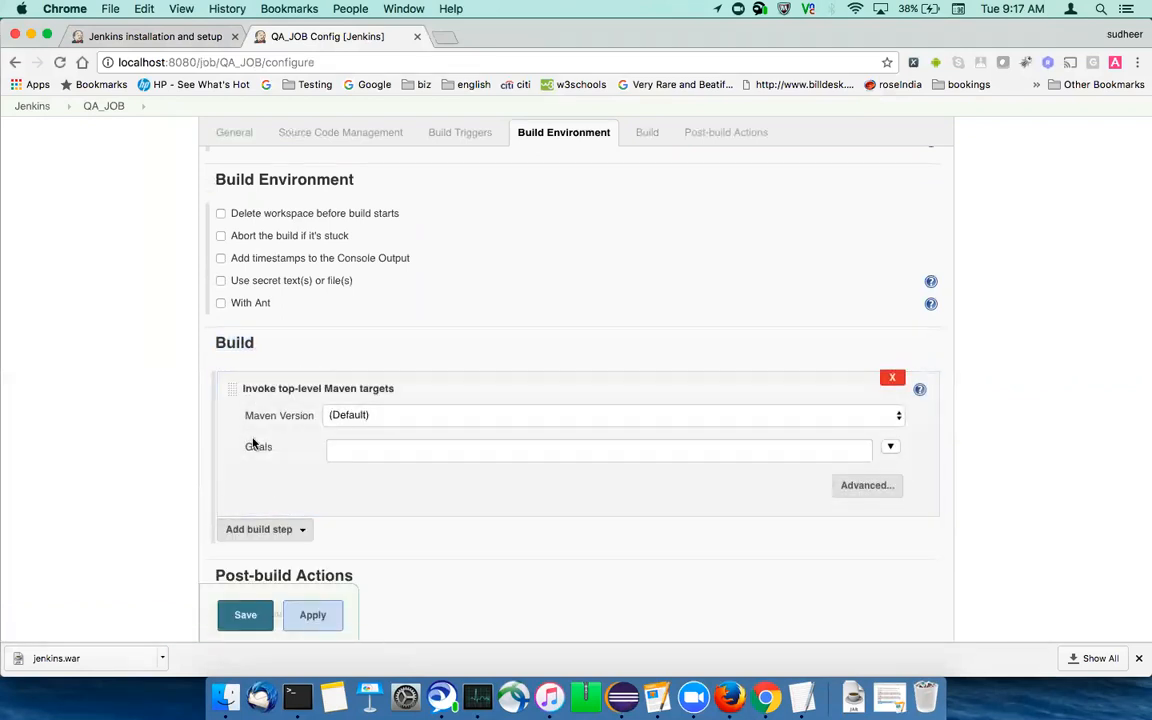
{"action": "scroll", "coordinate": [172, 473], "scroll_direction": "down", "scroll_amount": 2}
{"action": "left_click", "coordinate": [291, 466]}
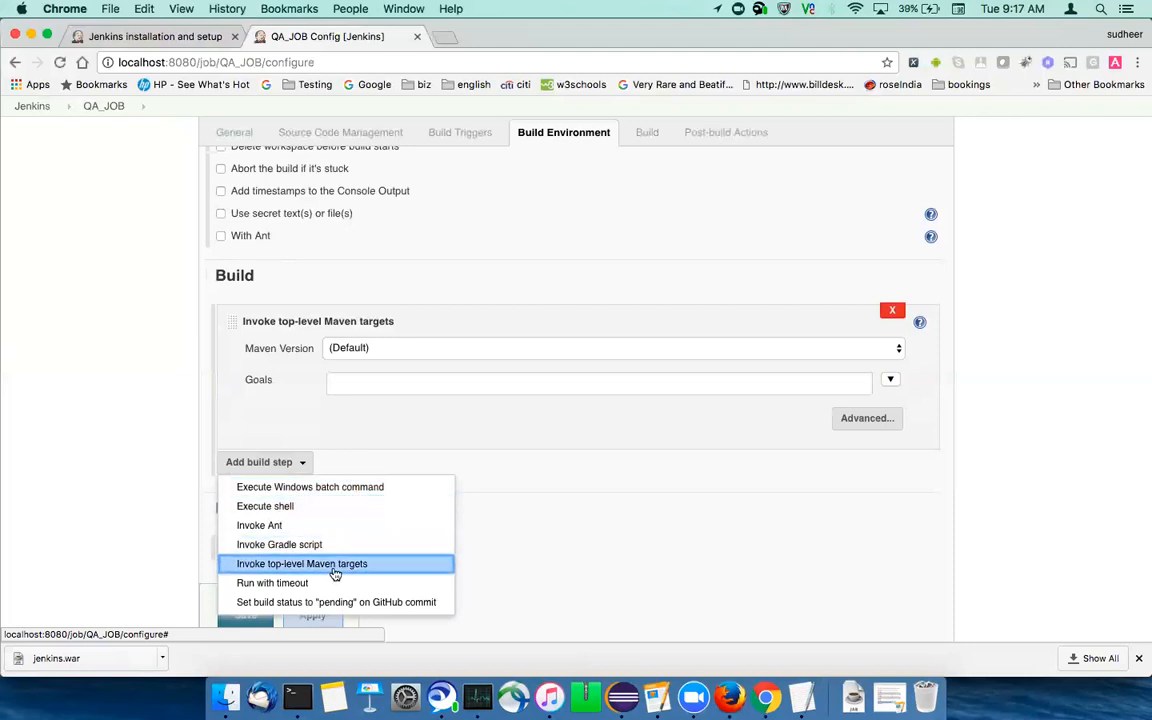
{"action": "left_click", "coordinate": [118, 543]}
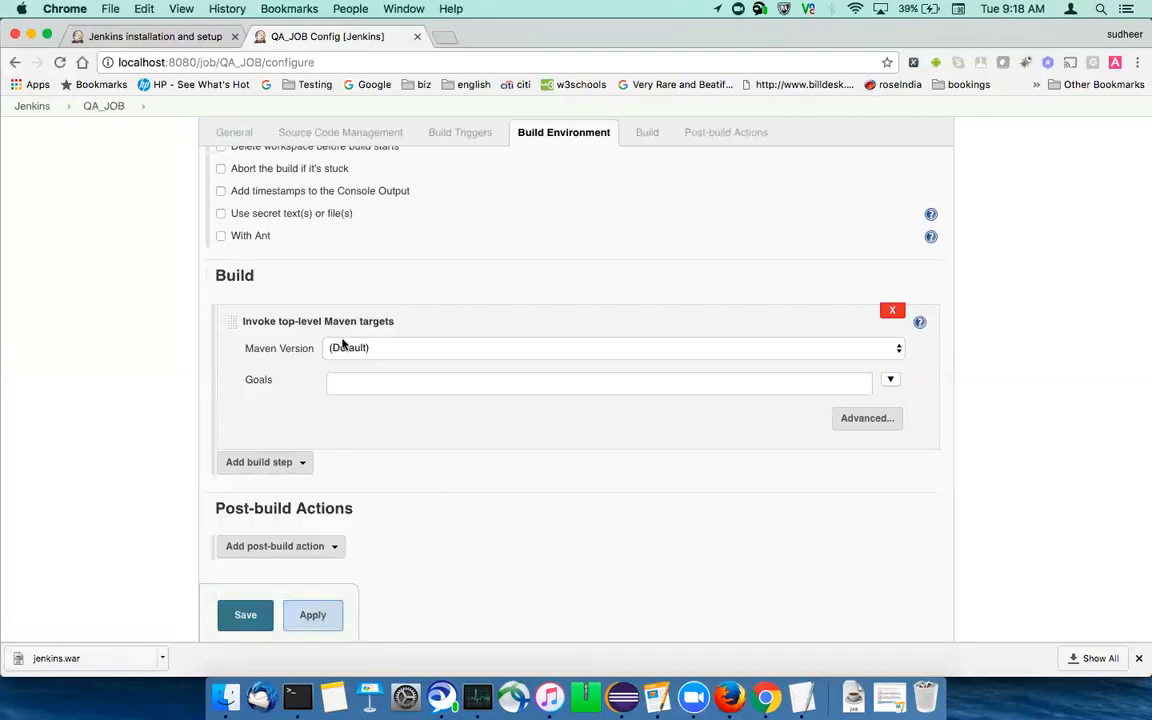
Step: Set the build step's Maven version to Maven, expand its advanced settings and enter test as the goal
{"action": "left_click", "coordinate": [355, 350]}
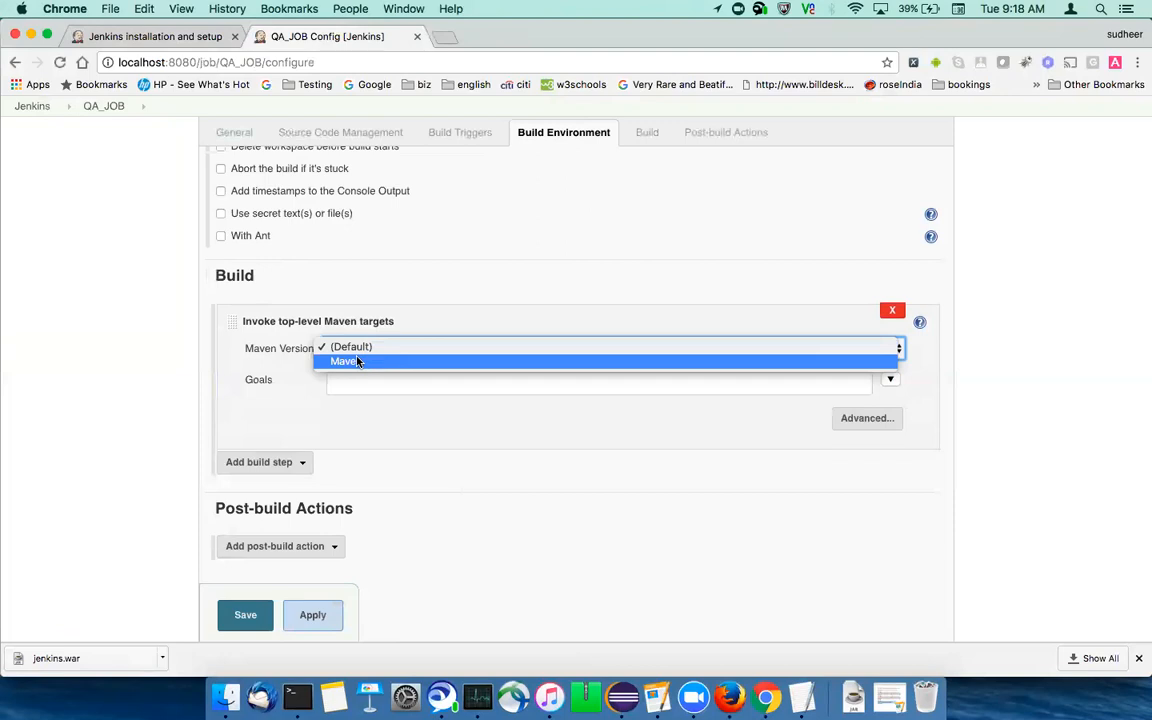
{"action": "left_click", "coordinate": [357, 361]}
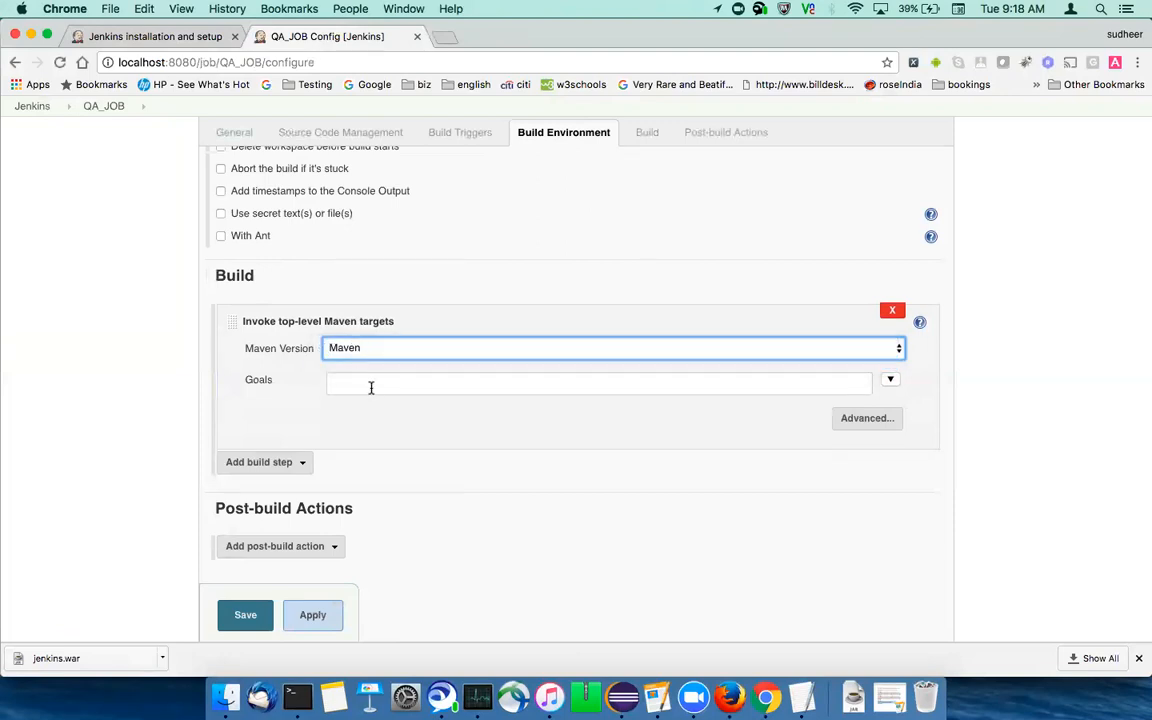
{"action": "left_click", "coordinate": [860, 418]}
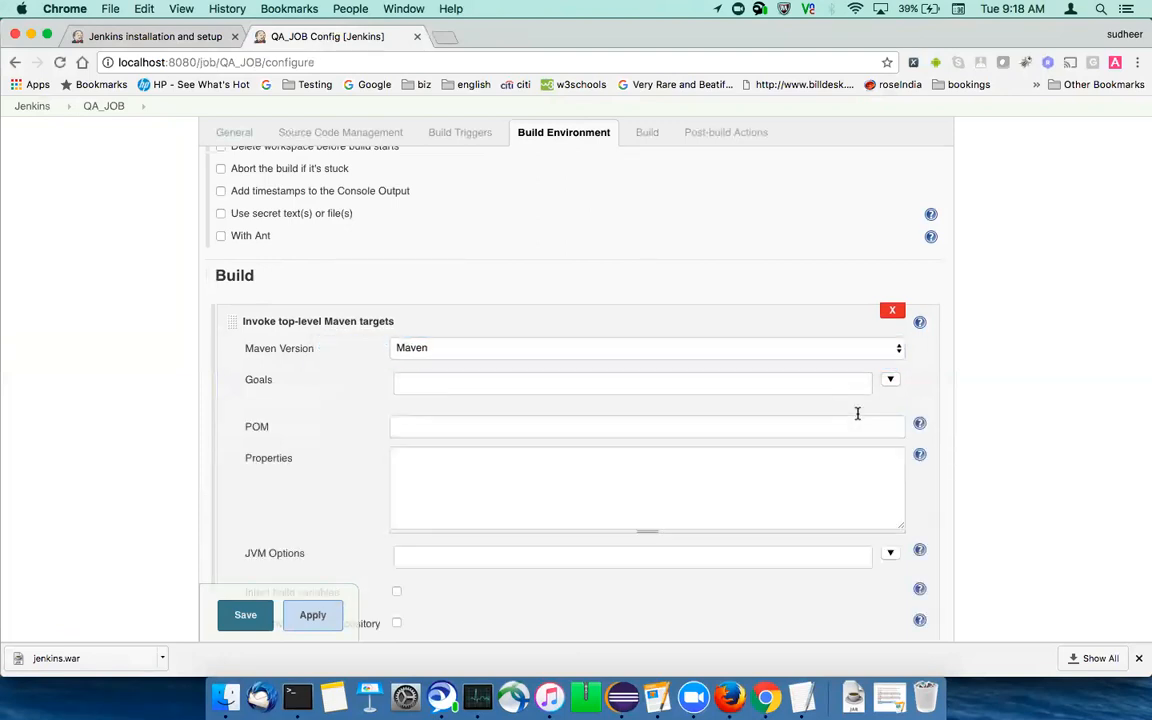
{"action": "left_click", "coordinate": [420, 383]}
{"action": "type", "text": "test"}
{"action": "left_click", "coordinate": [81, 418]}
{"action": "scroll", "coordinate": [92, 458], "scroll_direction": "down", "scroll_amount": 3}
Step: Switch to Eclipse and copy the full file location of pom.xml in WordpressFrameworkNov2017 from its properties
{"action": "left_click", "coordinate": [403, 311]}
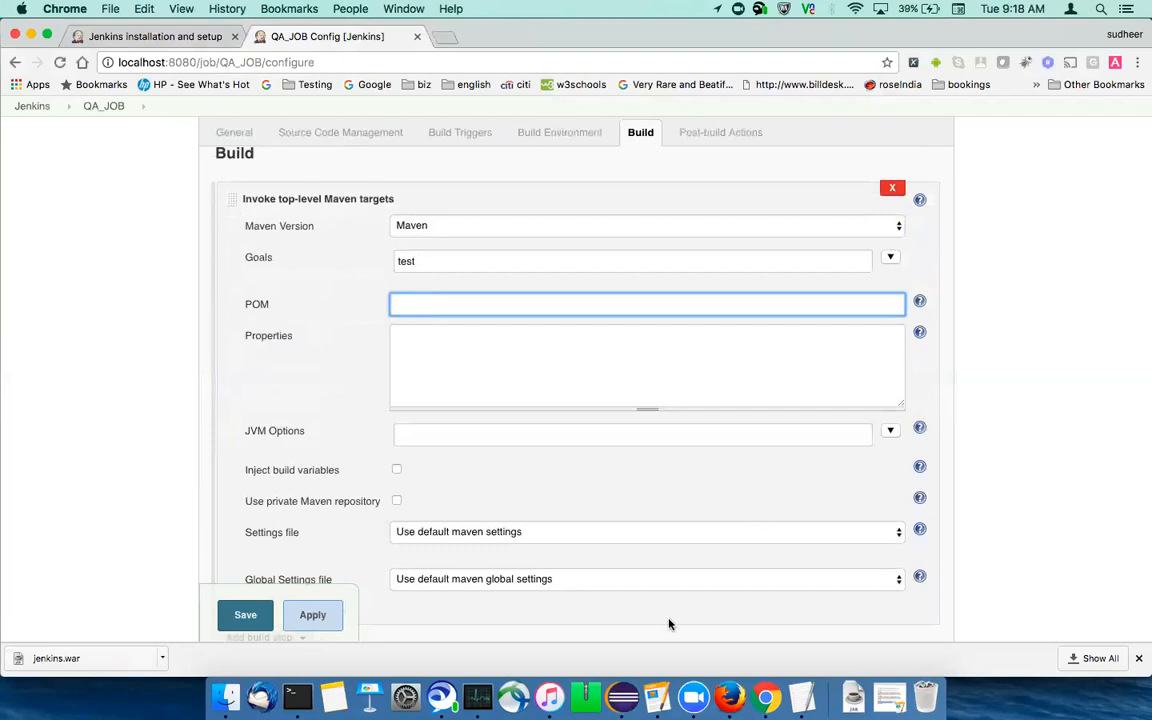
{"action": "left_click", "coordinate": [617, 703]}
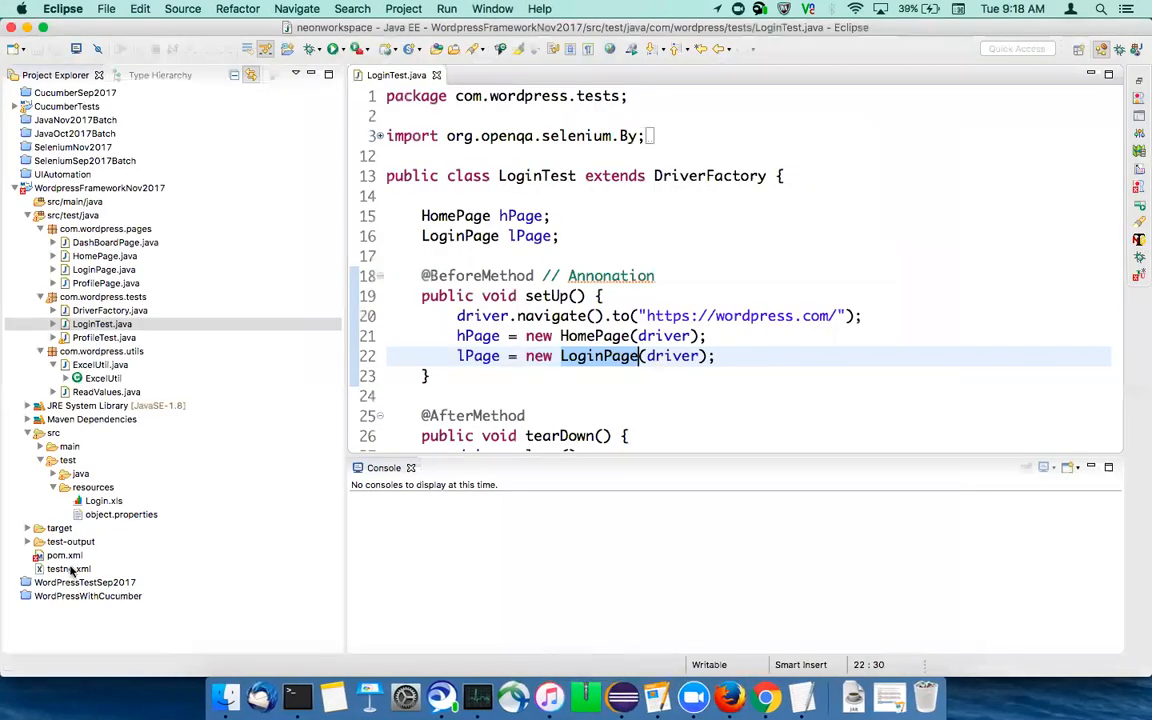
{"action": "left_click", "coordinate": [64, 556]}
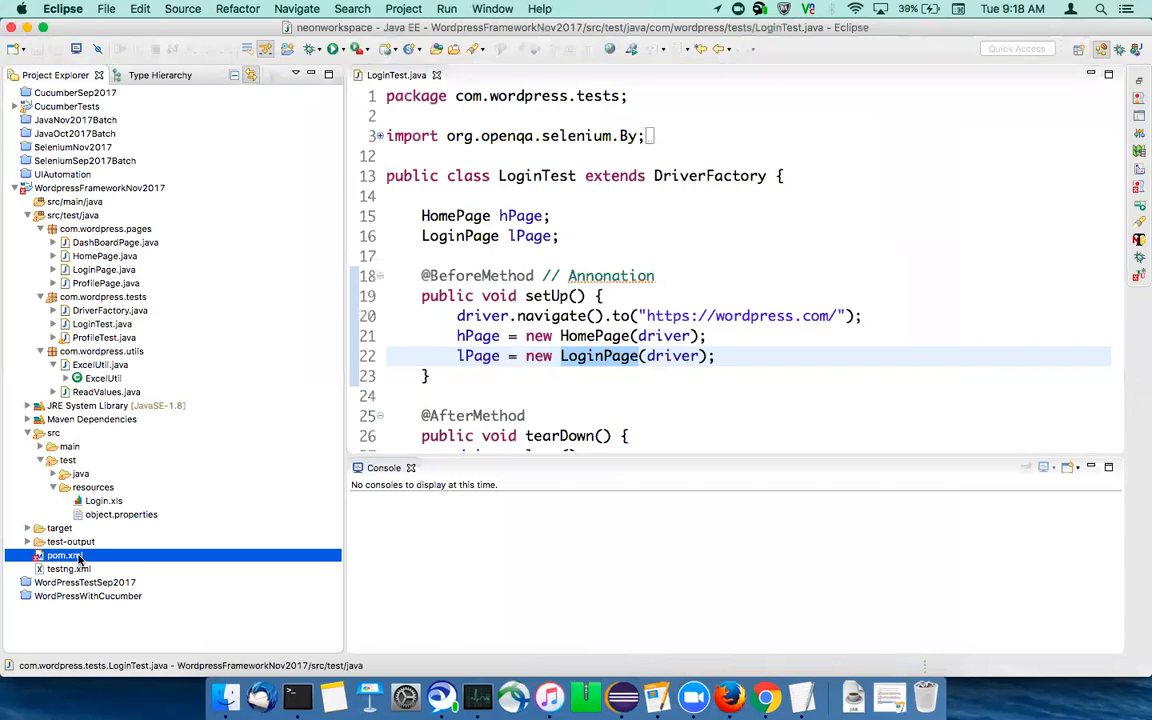
{"action": "right_click", "coordinate": [79, 559]}
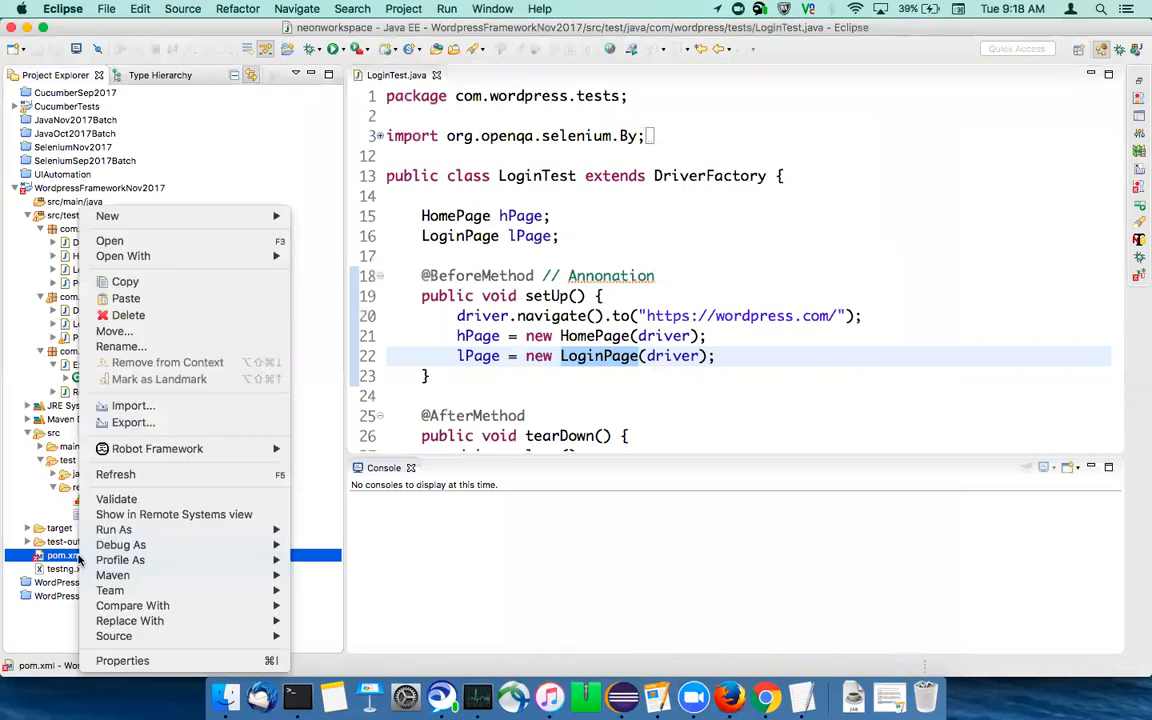
{"action": "left_click", "coordinate": [122, 662]}
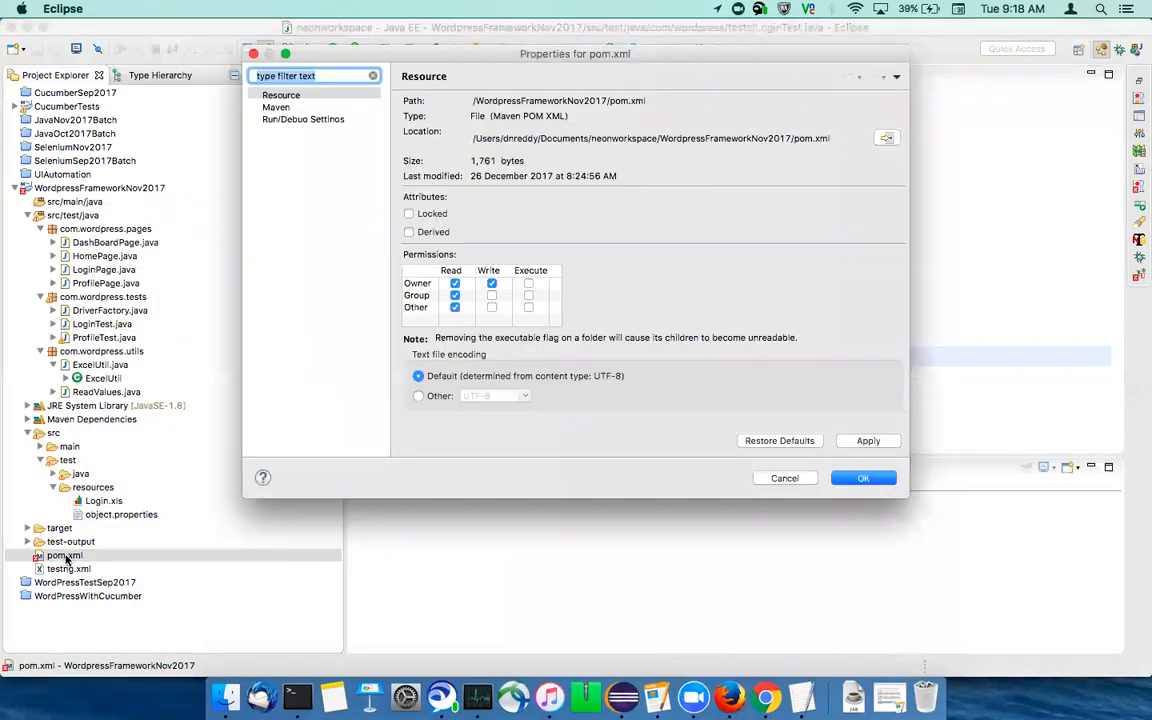
{"action": "left_click_drag", "start_coordinate": [472, 138], "coordinate": [828, 140]}
{"action": "key", "text": "super+c"}
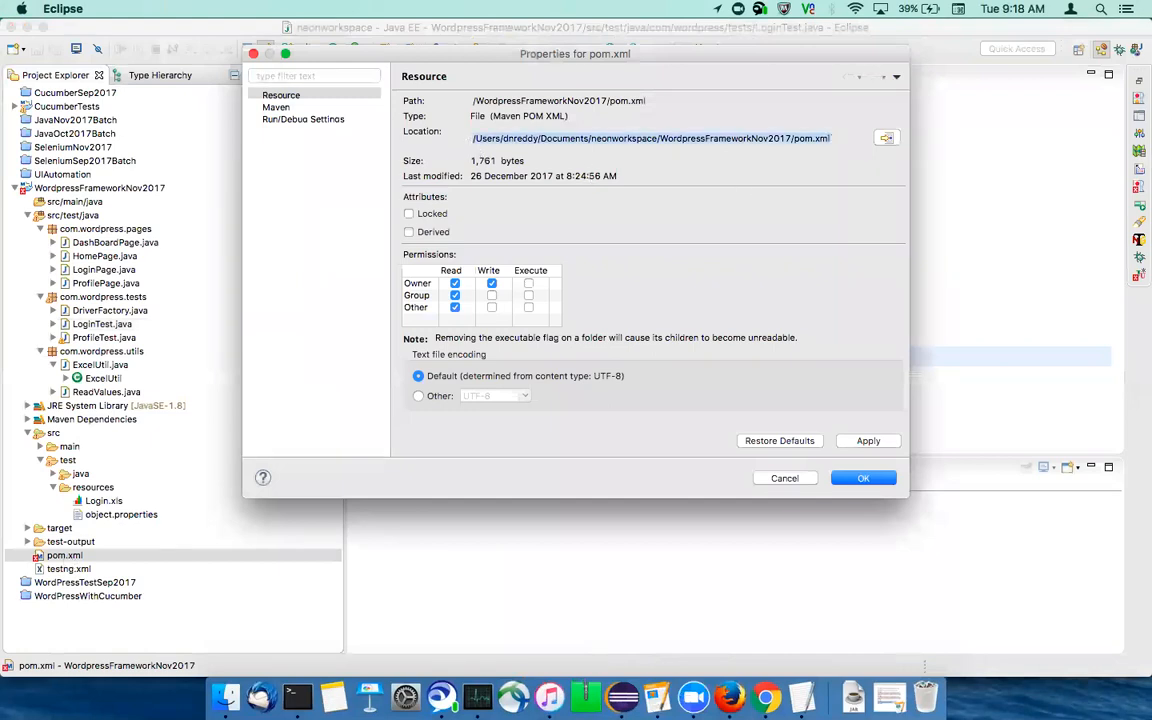
{"action": "left_click", "coordinate": [785, 479]}
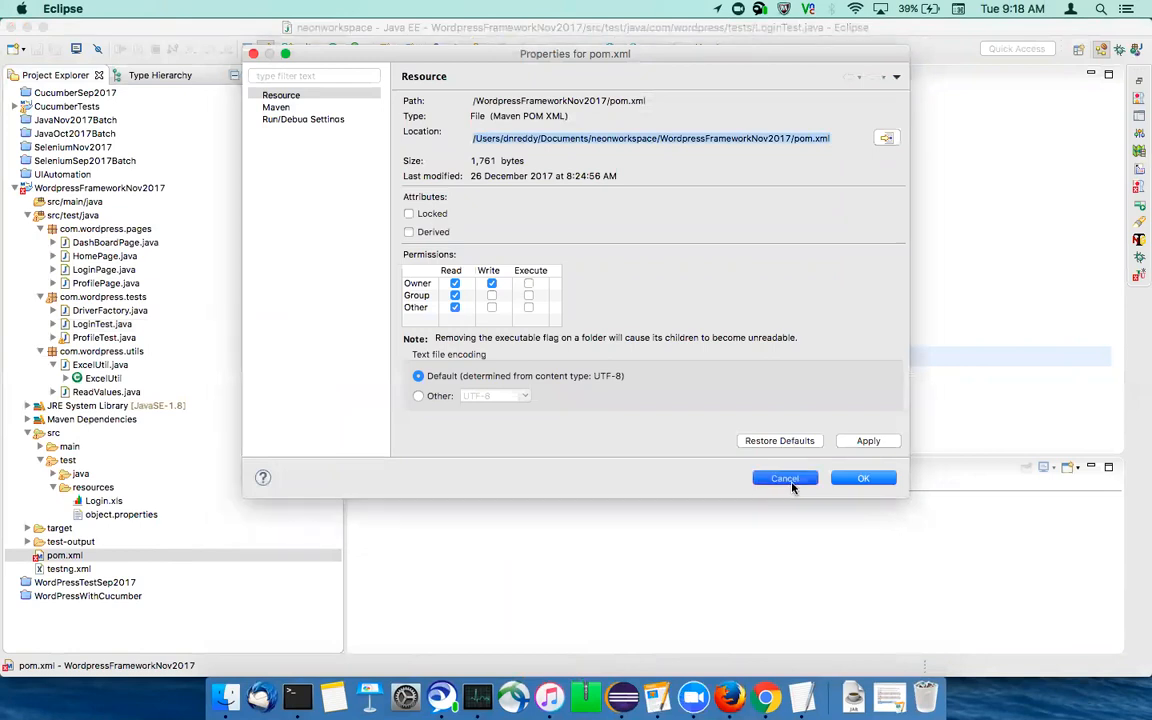
Step: Switch back to Chrome and paste the copied pom.xml path as the POM of the Maven build step
{"action": "left_click", "coordinate": [767, 697]}
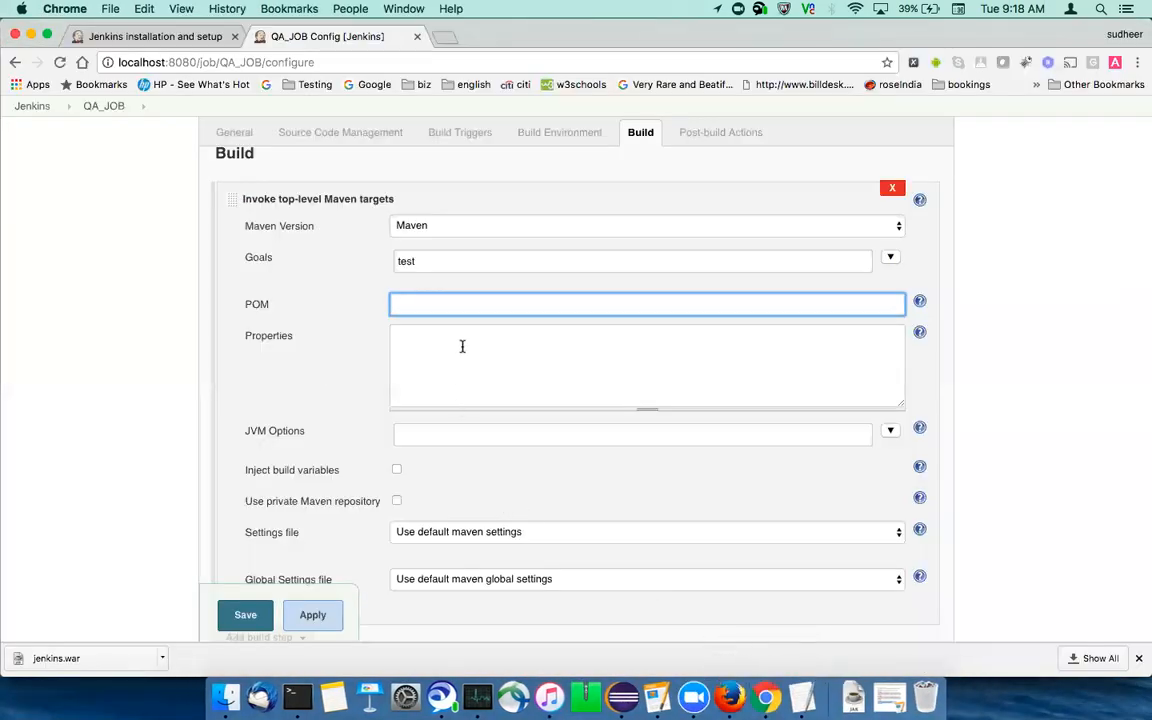
{"action": "key", "text": "super+v"}
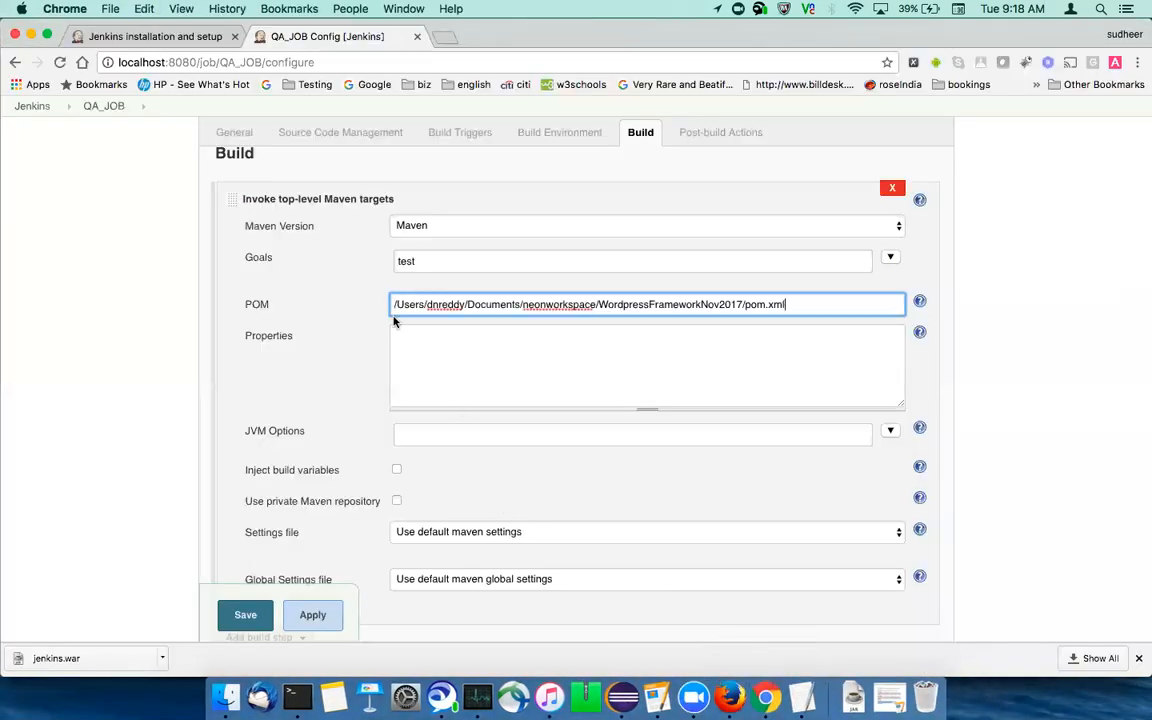
{"action": "left_click_drag", "start_coordinate": [794, 300], "coordinate": [523, 293]}
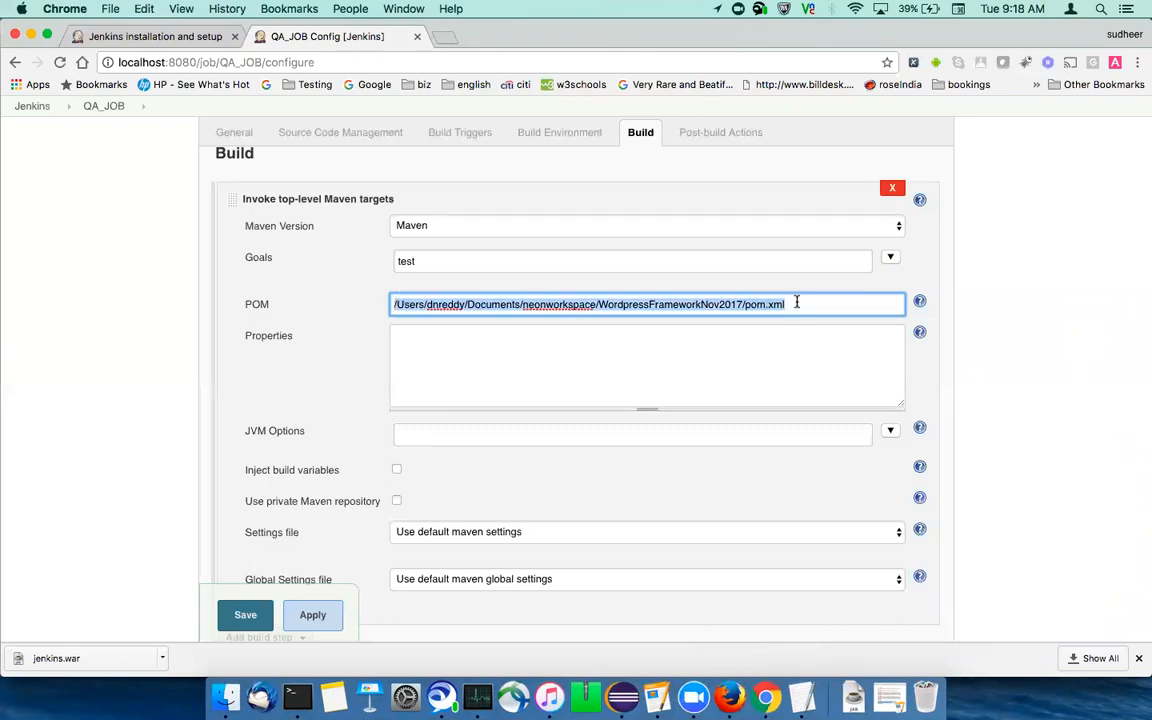
{"action": "left_click", "coordinate": [476, 260]}
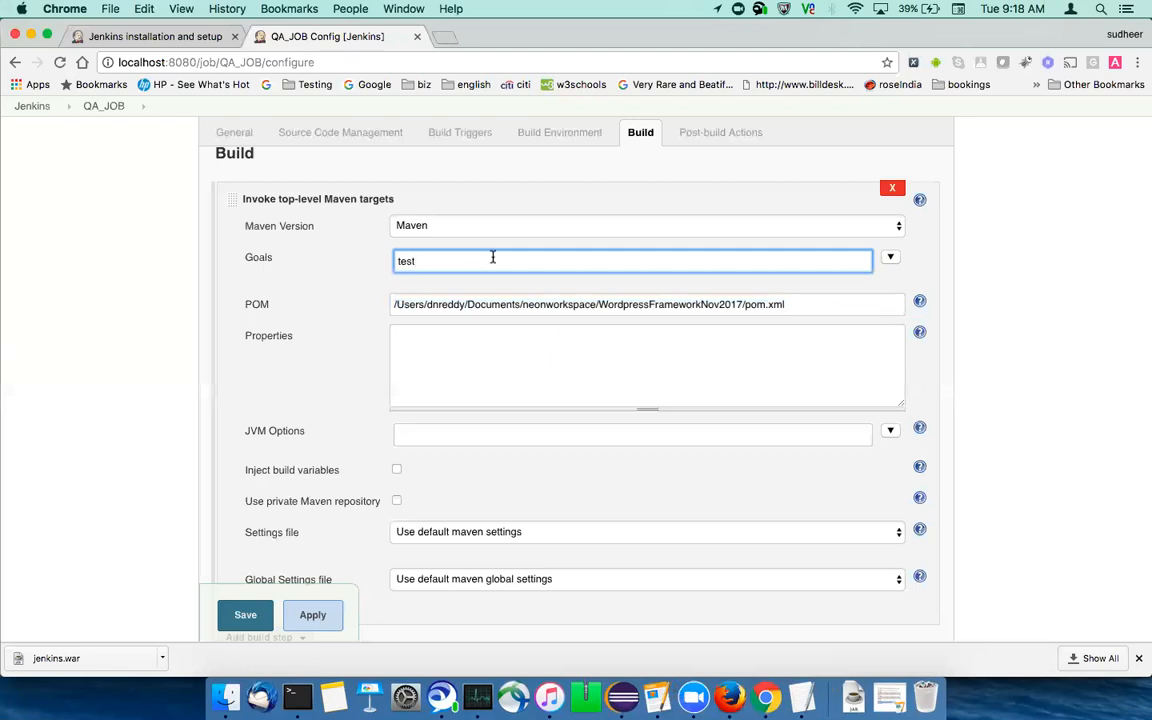
{"action": "left_click_drag", "start_coordinate": [493, 258], "coordinate": [373, 265]}
Step: Apply and save the QA_JOB configuration
{"action": "scroll", "coordinate": [141, 391], "scroll_direction": "down", "scroll_amount": 3}
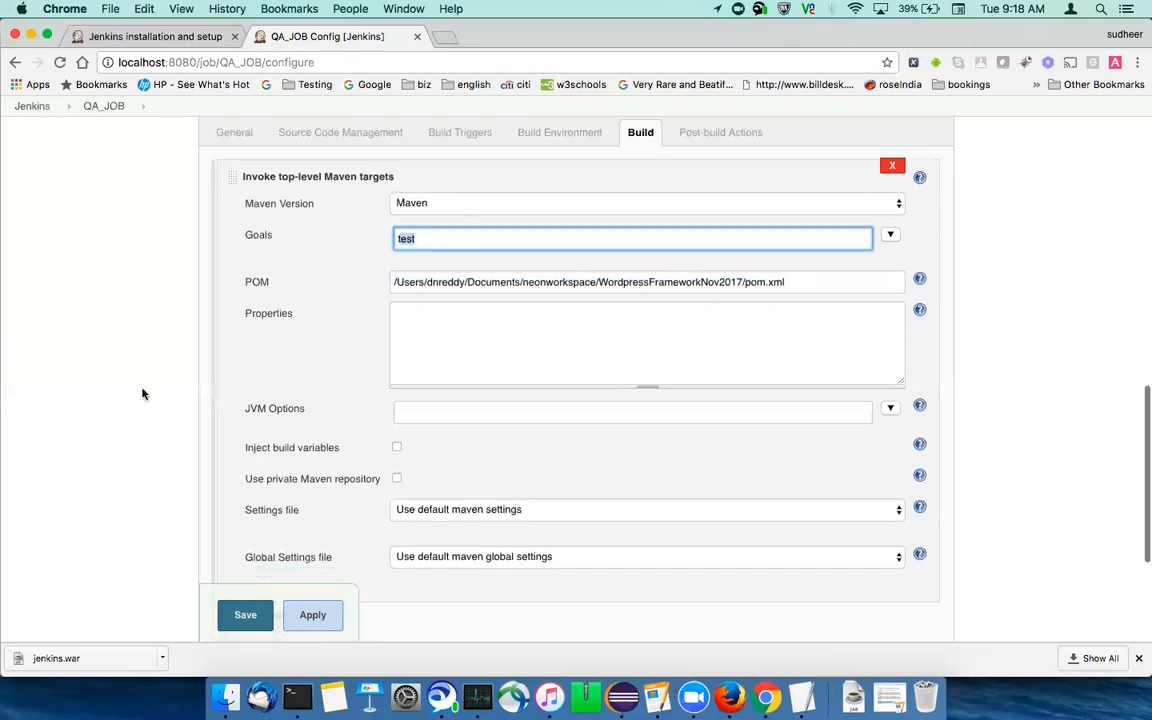
{"action": "scroll", "coordinate": [141, 393], "scroll_direction": "down", "scroll_amount": 3}
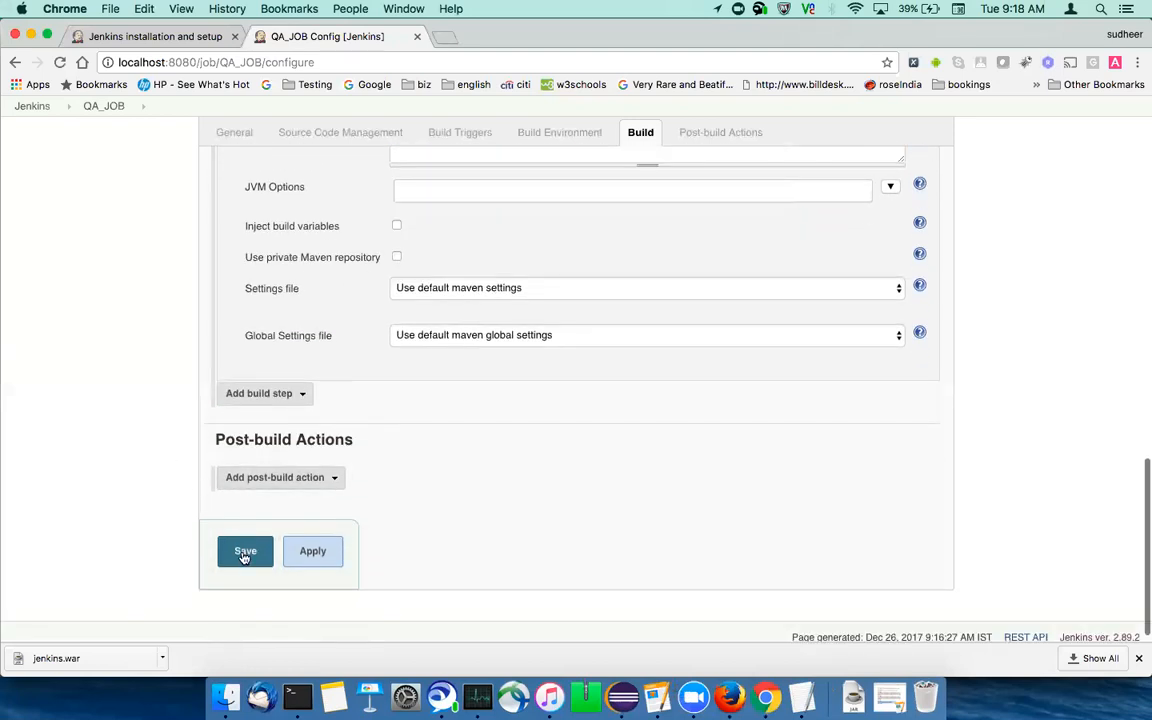
{"action": "left_click", "coordinate": [312, 556]}
{"action": "left_click", "coordinate": [248, 553]}
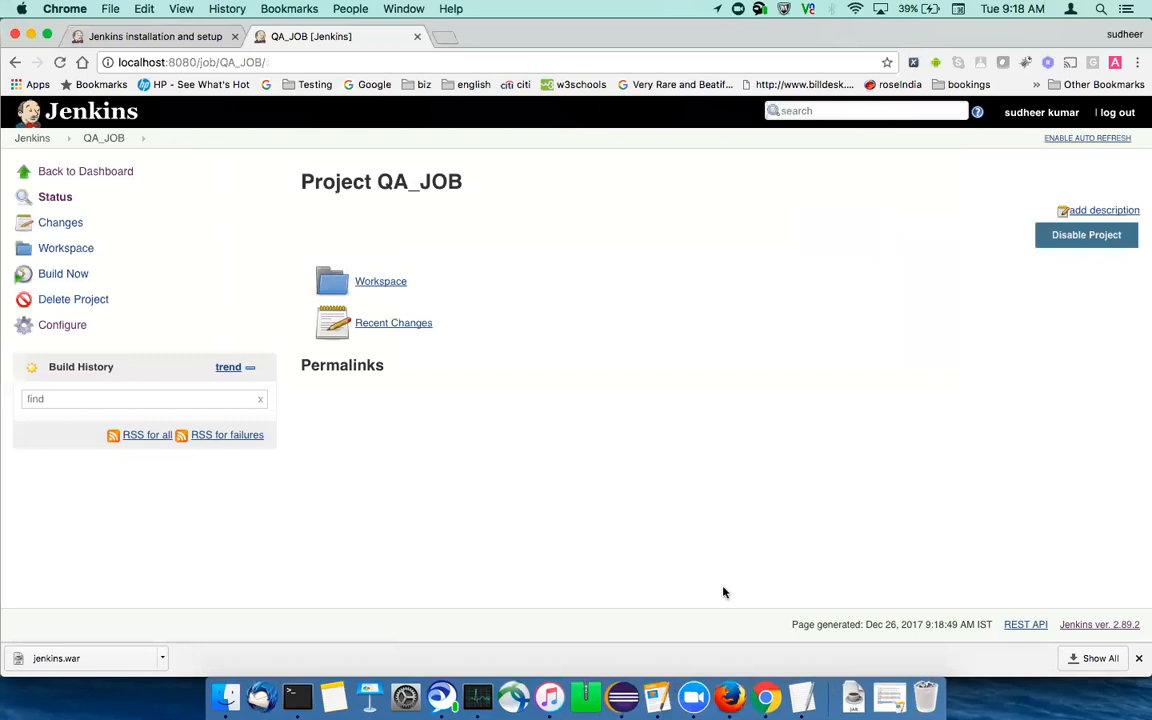
Step: Switch to TextEdit and highlight the "Run the job" line in the notes
{"action": "left_click", "coordinate": [800, 693]}
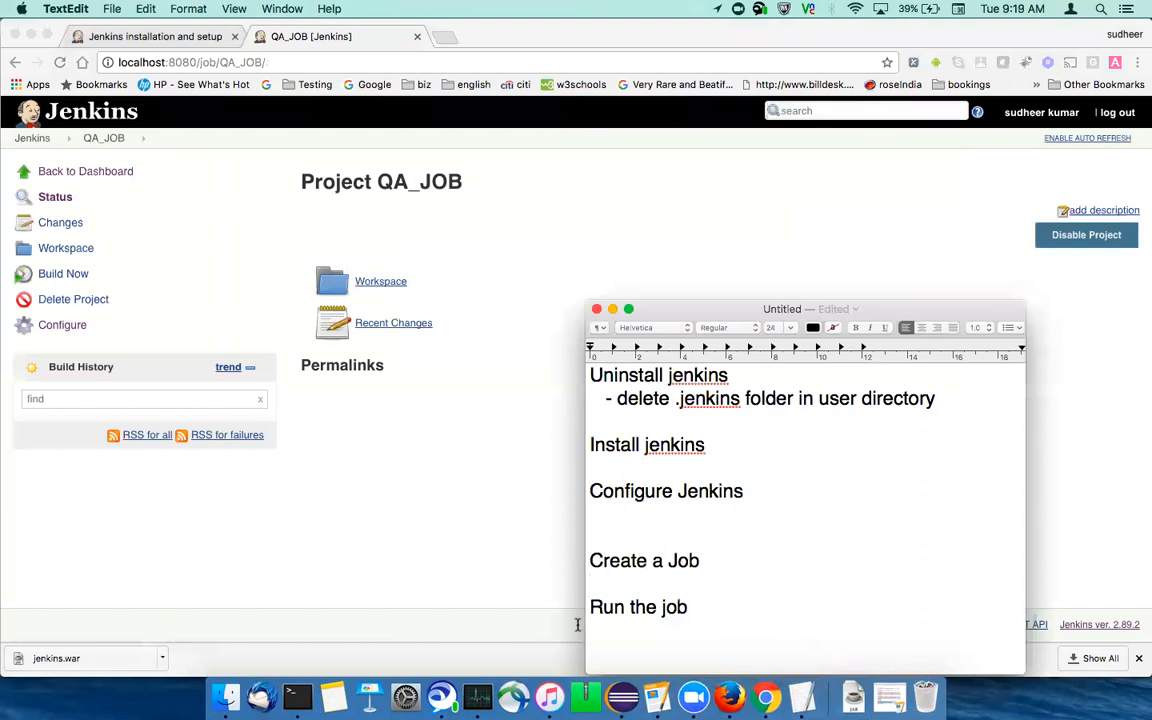
{"action": "left_click_drag", "start_coordinate": [698, 606], "coordinate": [571, 615]}
Step: Switch back to Chrome, go to the Jenkins dashboard and open the QA_JOB project page
{"action": "left_click", "coordinate": [270, 311]}
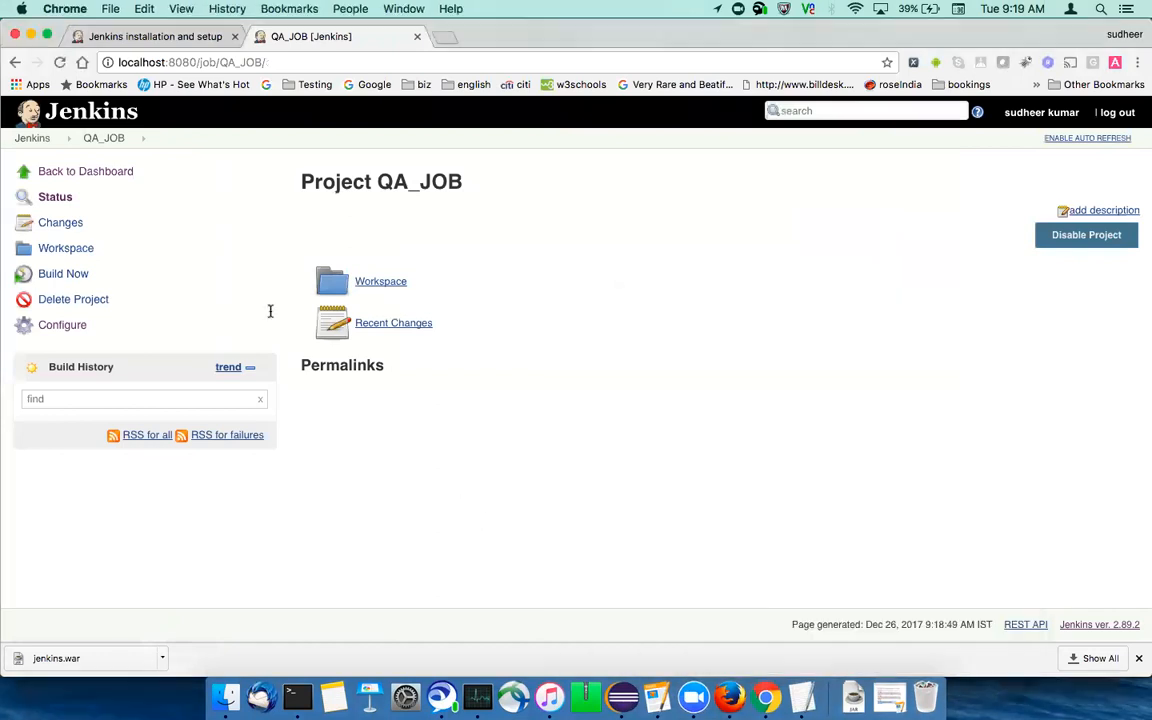
{"action": "left_click", "coordinate": [86, 112]}
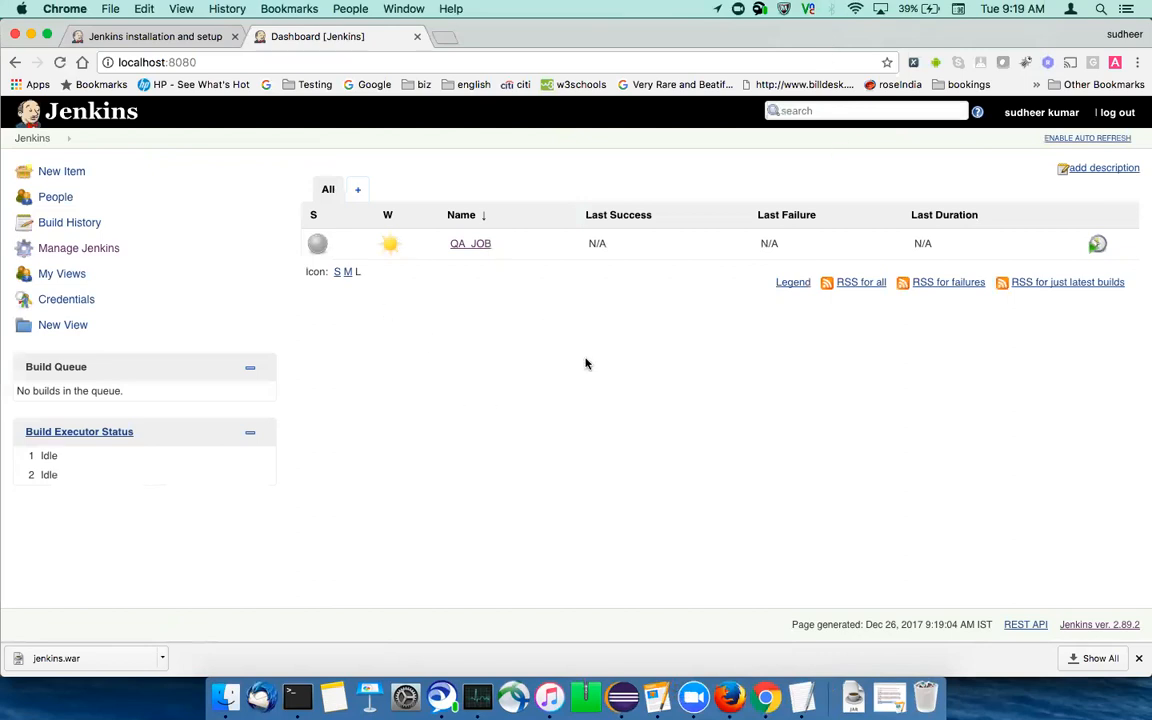
{"action": "left_click", "coordinate": [476, 245]}
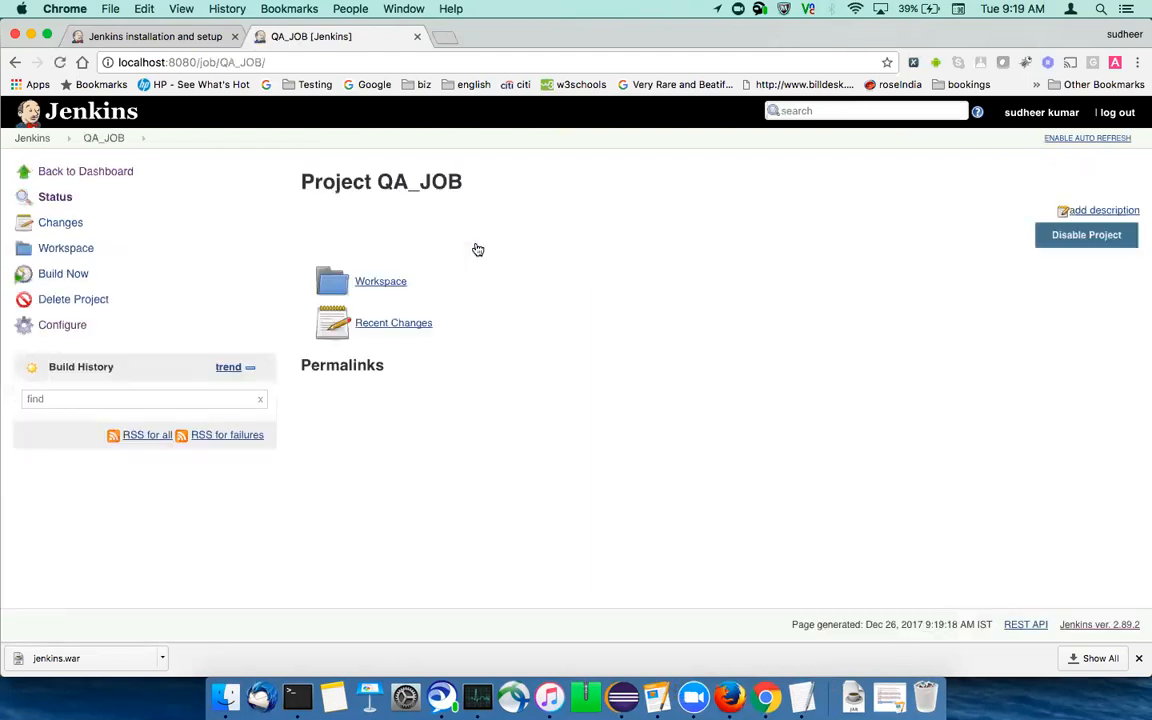
Step: Start a build of QA_JOB, open that build's console output and highlight pom.xml in the logged Maven command
{"action": "left_click", "coordinate": [79, 279]}
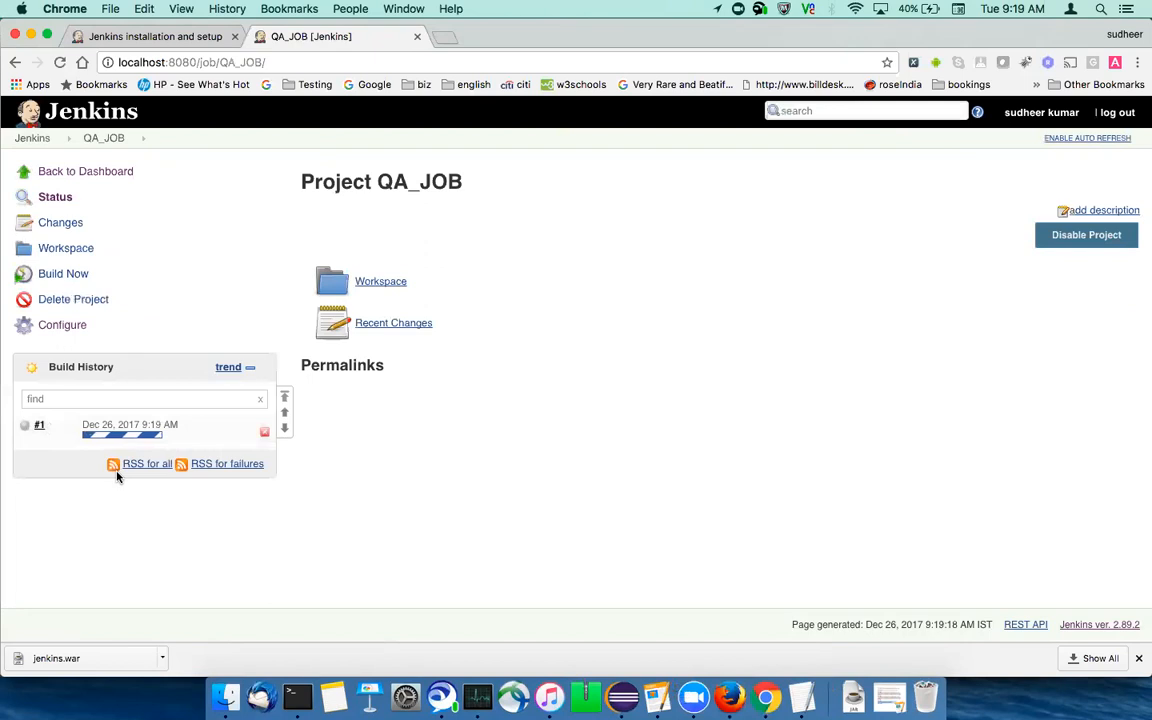
{"action": "left_click", "coordinate": [39, 428]}
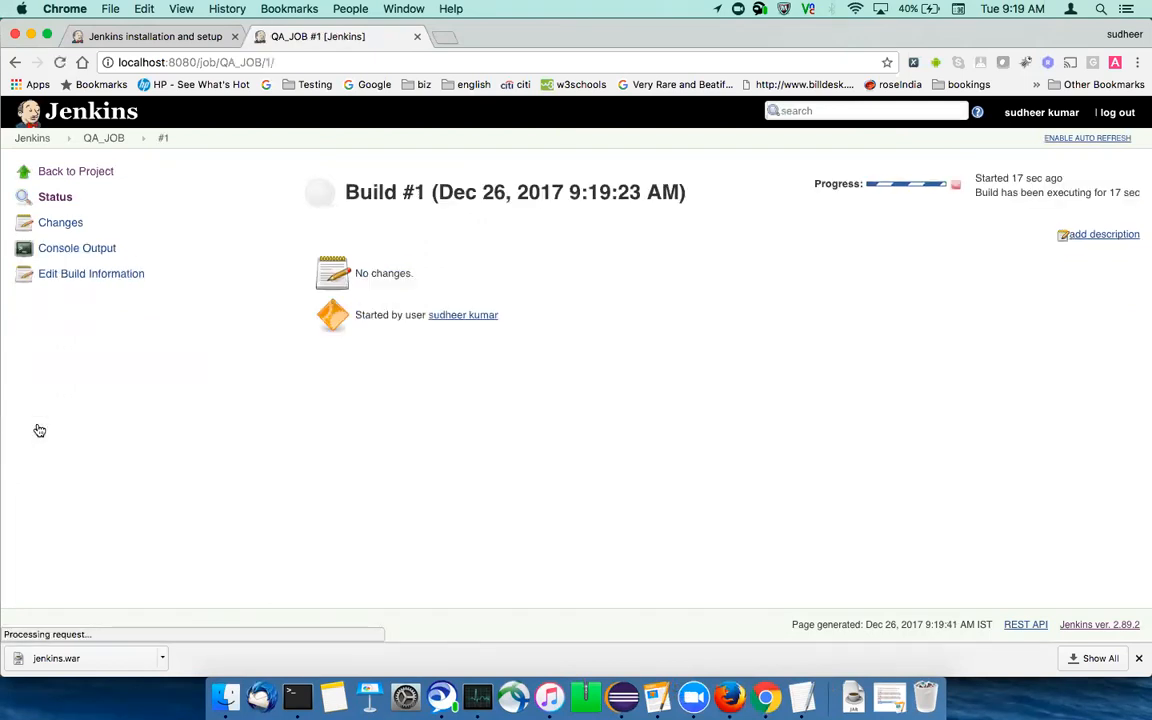
{"action": "left_click", "coordinate": [92, 256]}
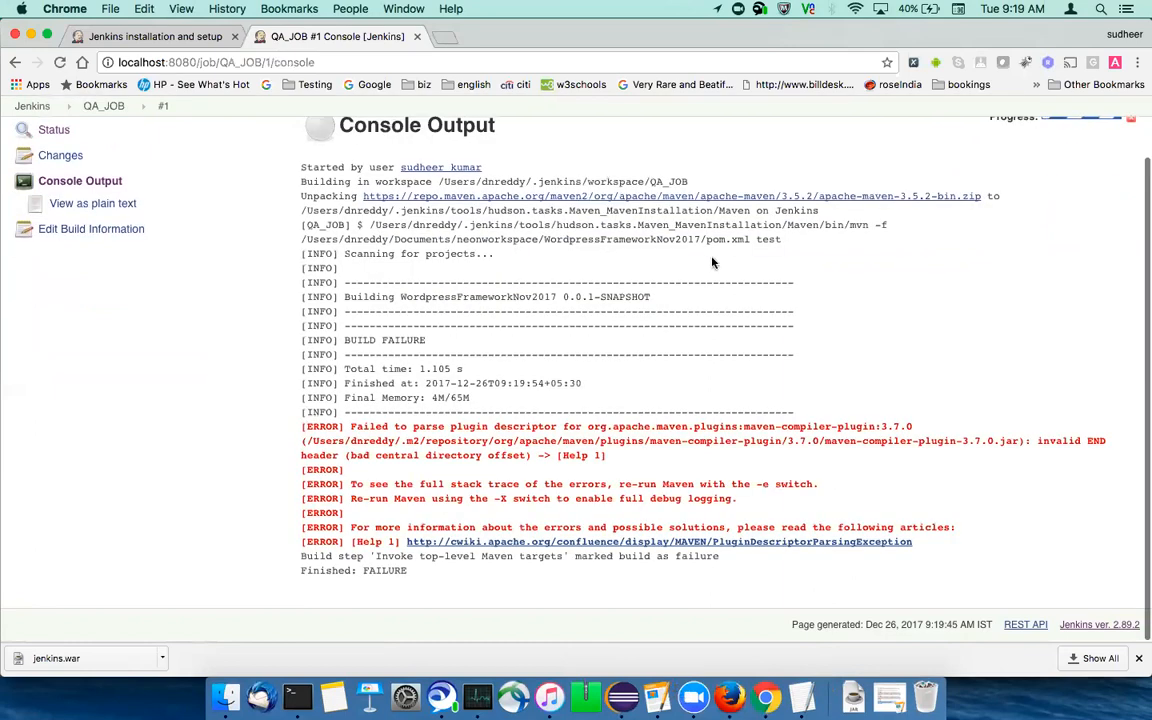
{"action": "scroll", "coordinate": [712, 268], "scroll_direction": "up", "scroll_amount": 1}
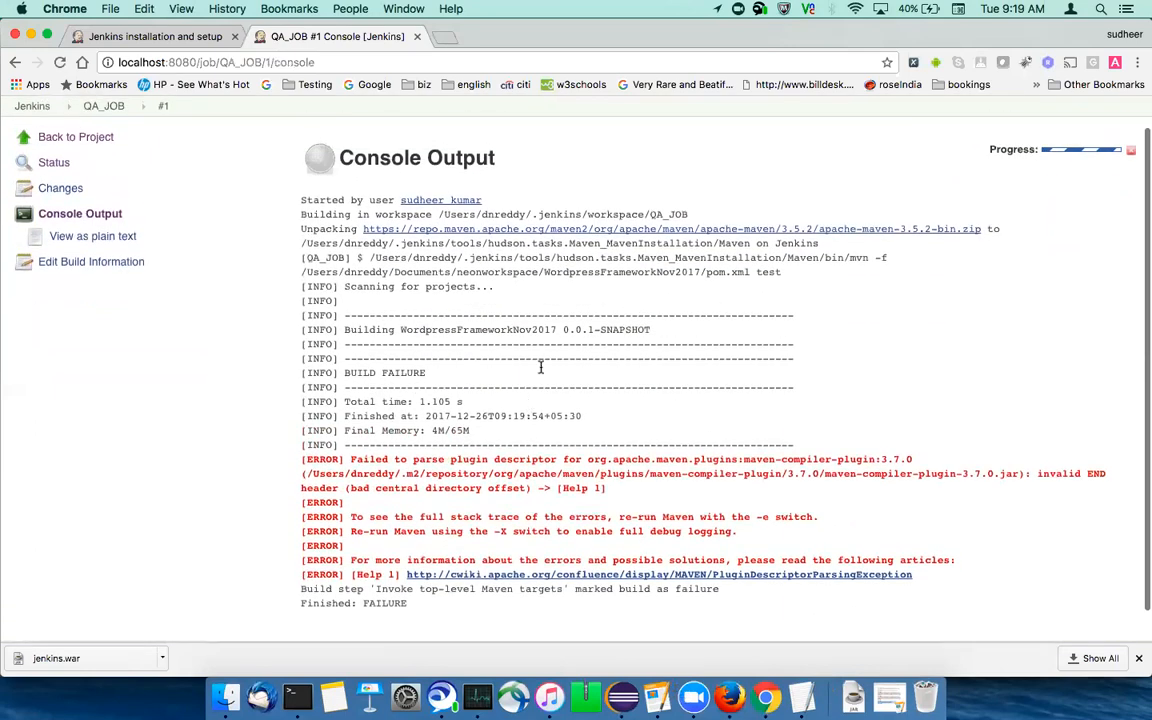
{"action": "left_click_drag", "start_coordinate": [707, 271], "coordinate": [749, 272]}
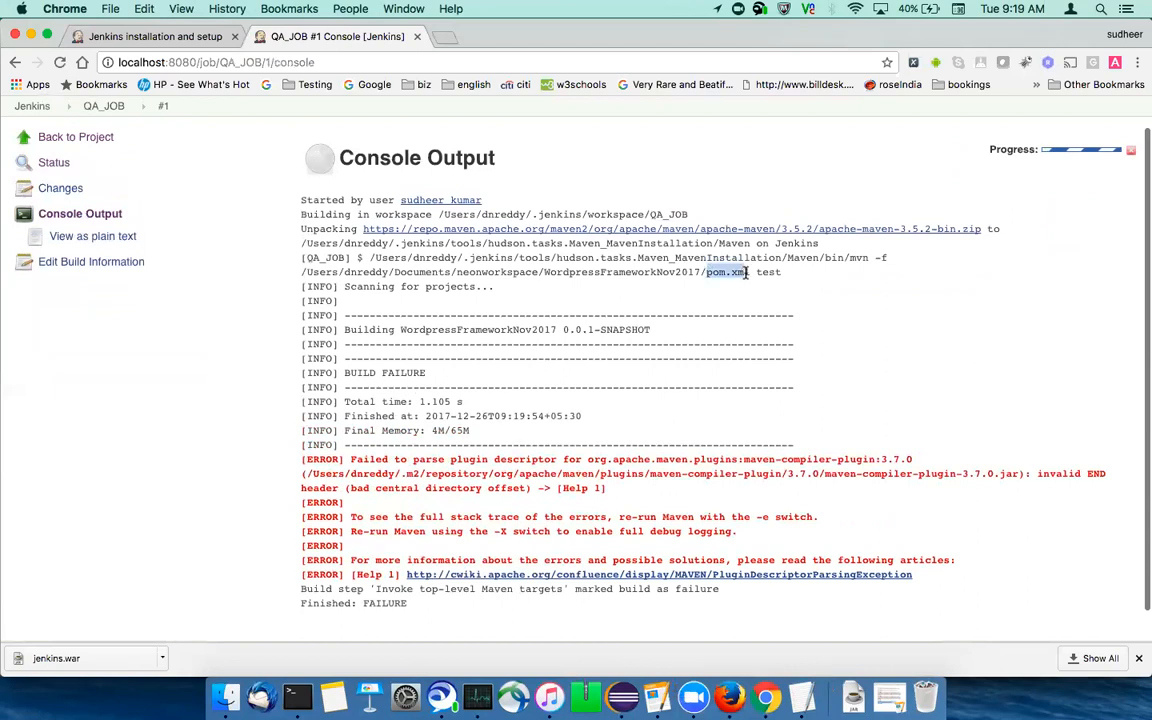
Step: Switch to Eclipse, show the XML source of pom.xml and highlight the plugin blocks in the build section
{"action": "left_click", "coordinate": [621, 697]}
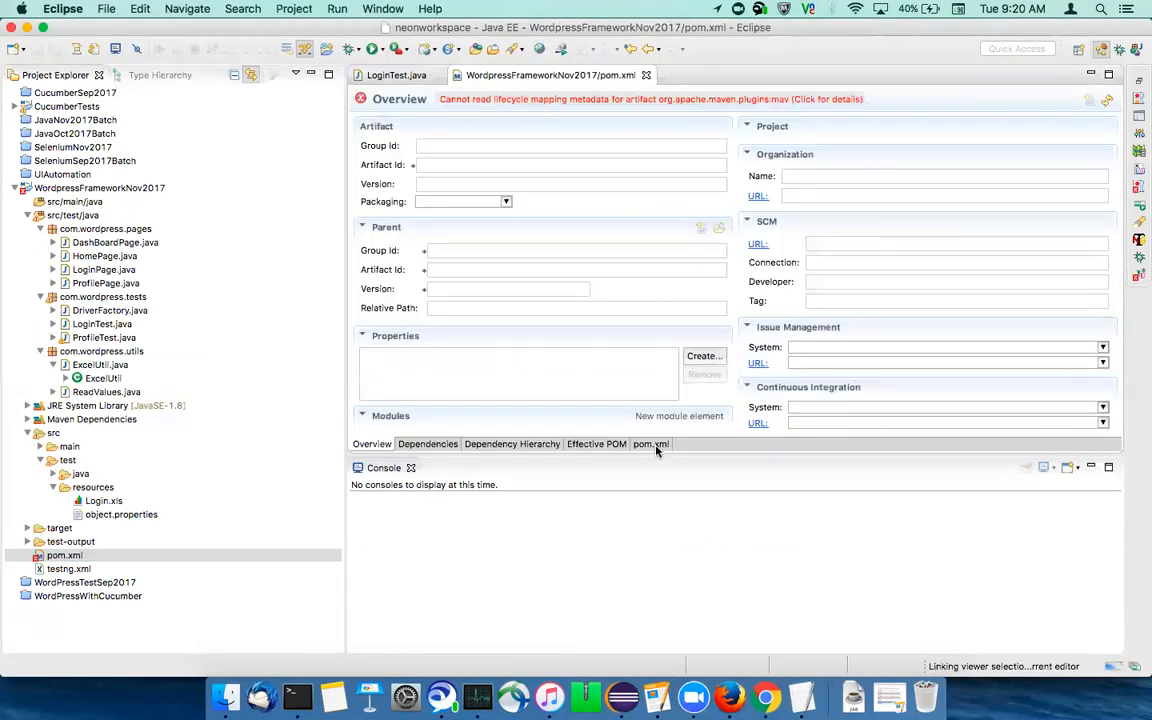
{"action": "left_click", "coordinate": [652, 445]}
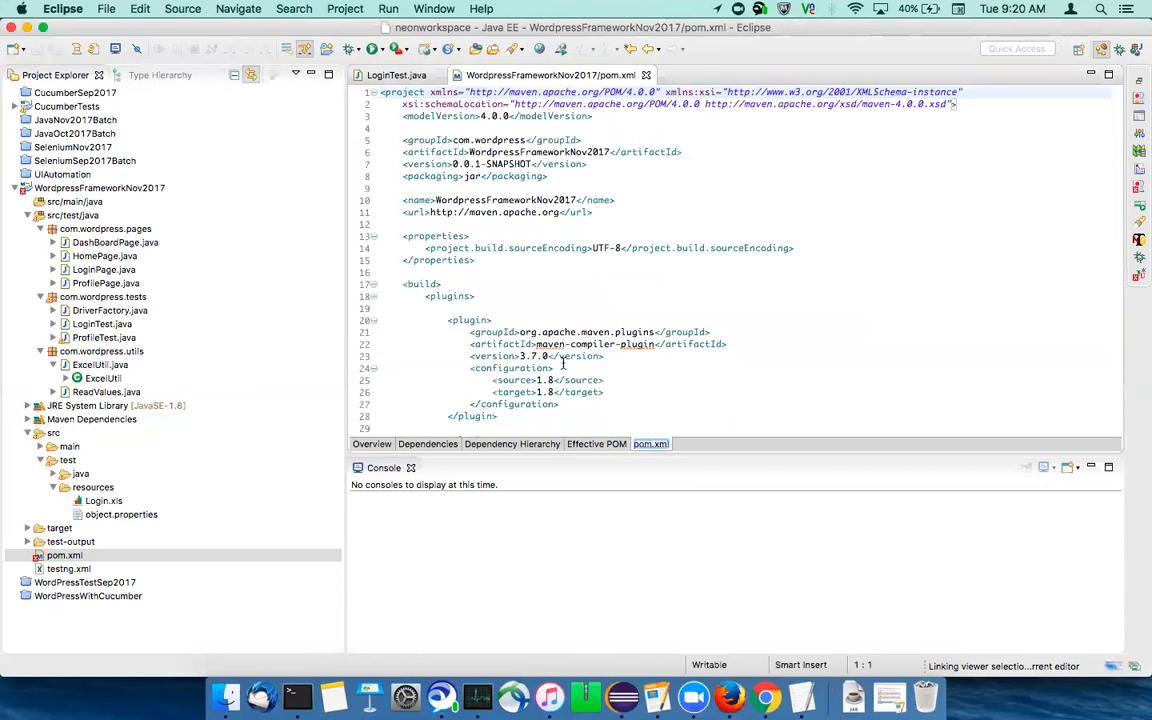
{"action": "scroll", "coordinate": [530, 362], "scroll_direction": "down", "scroll_amount": 5}
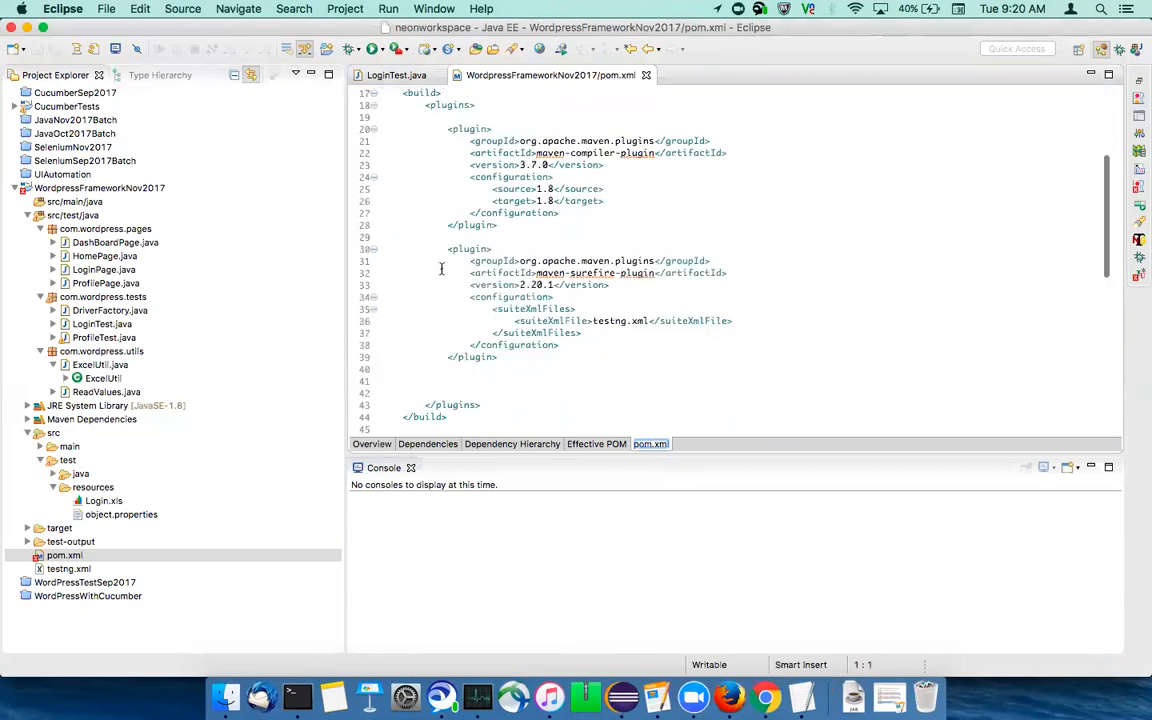
{"action": "left_click_drag", "start_coordinate": [446, 130], "coordinate": [532, 374]}
{"action": "left_click", "coordinate": [532, 374]}
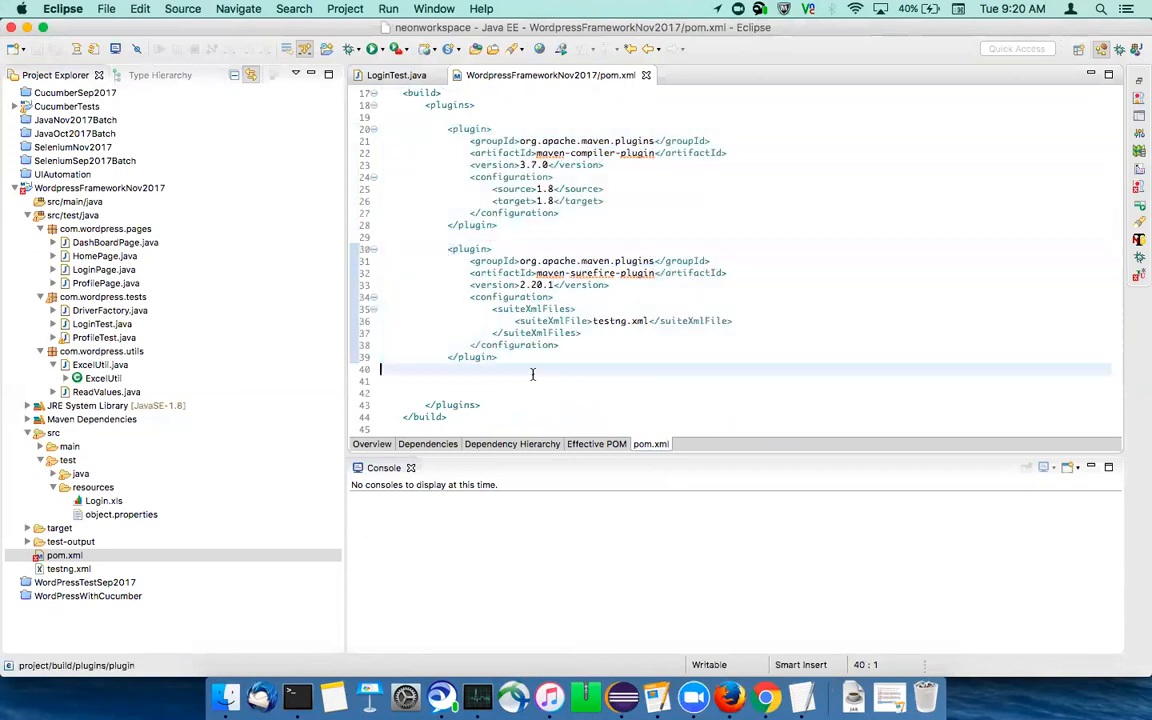
Step: Highlight the testng suite file reference in pom.xml, view the project's testng.xml and return to pom.xml
{"action": "left_click", "coordinate": [606, 321]}
{"action": "double_click", "coordinate": [606, 321]}
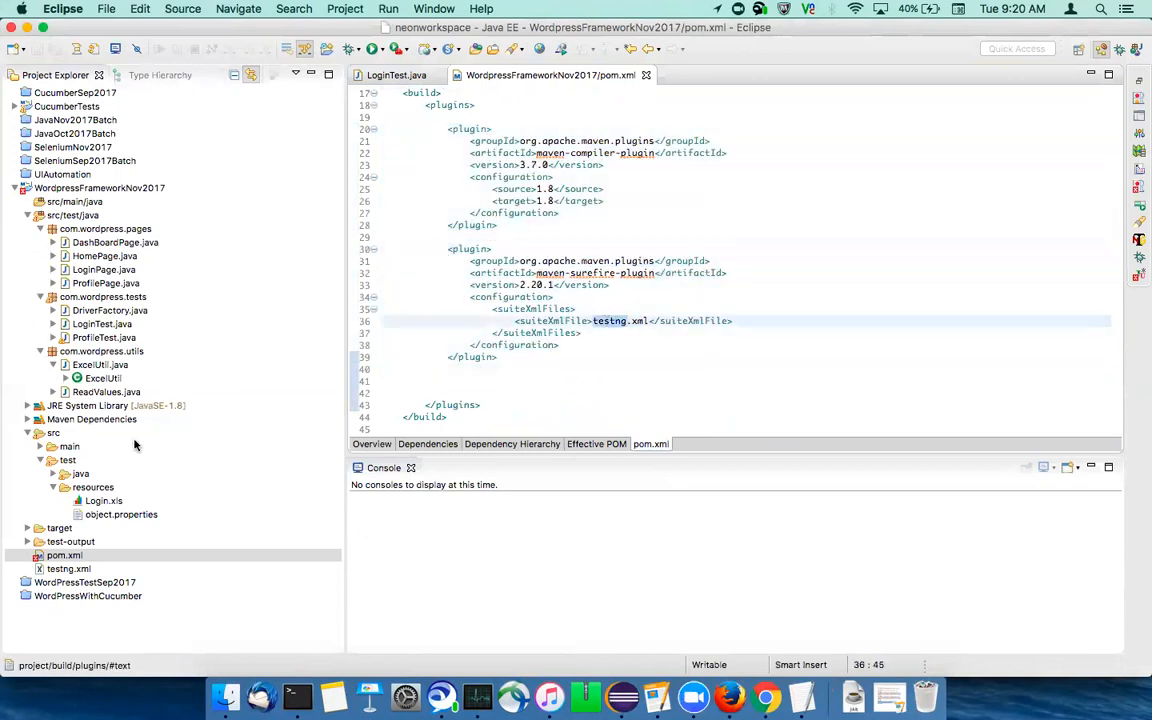
{"action": "double_click", "coordinate": [68, 569]}
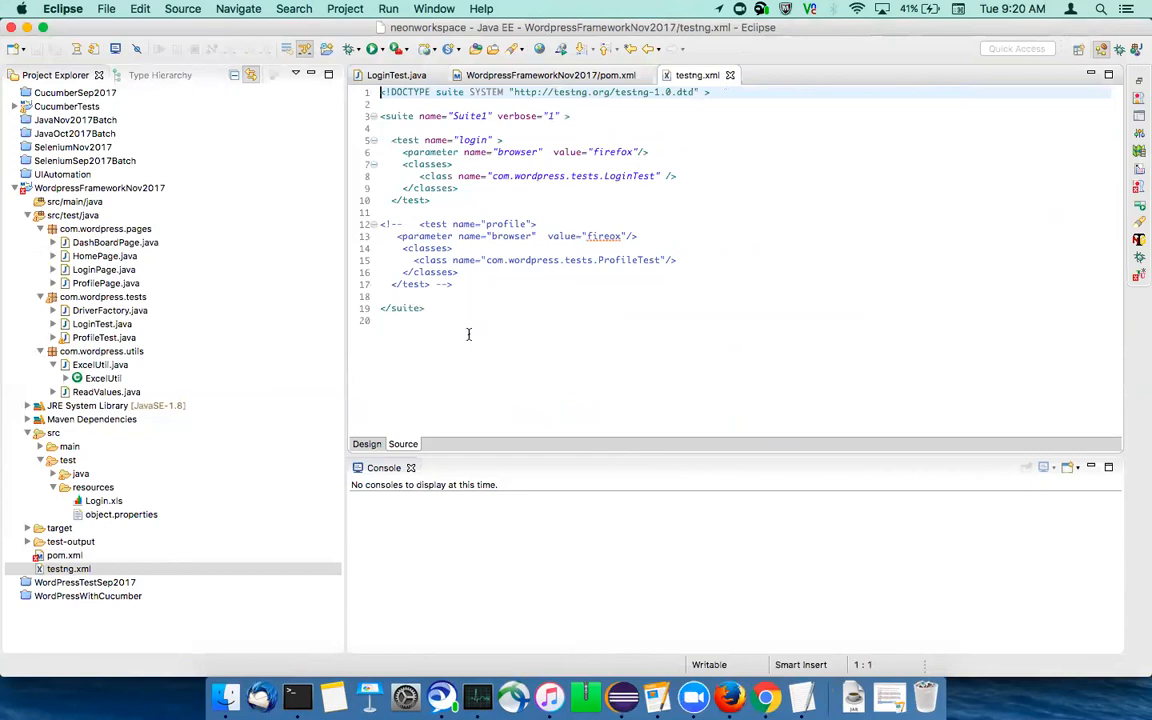
{"action": "left_click", "coordinate": [521, 76]}
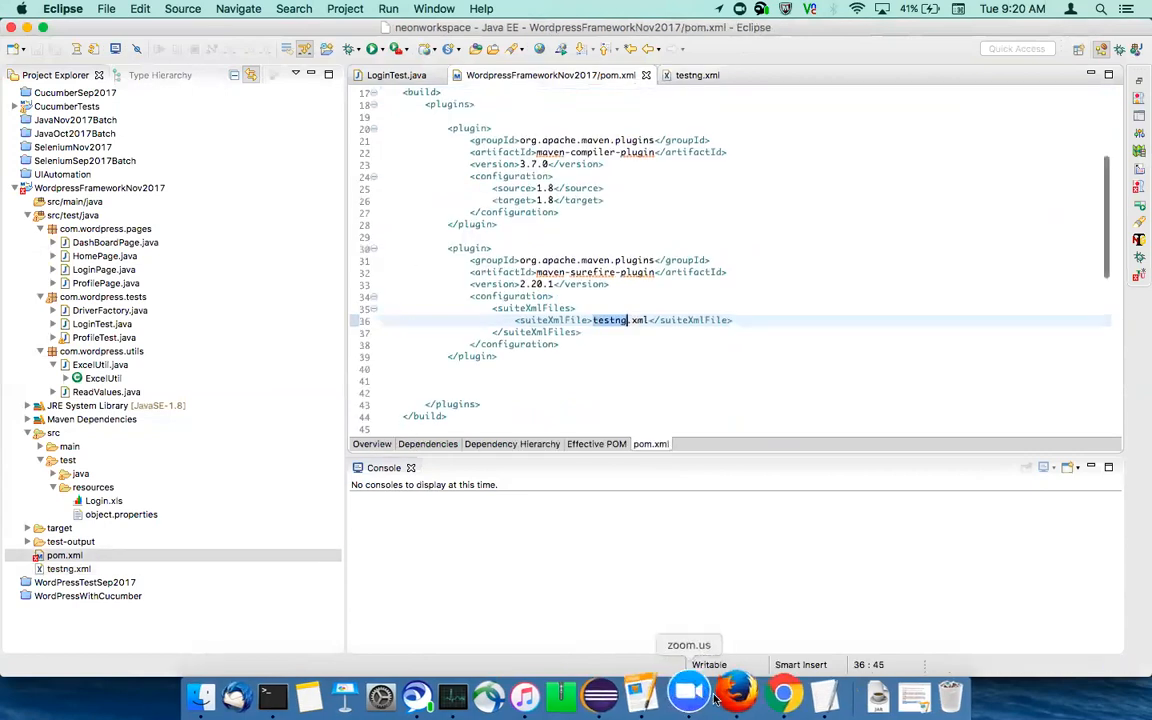
Step: Switch back to Chrome and highlight the plugin descriptor error and the plugin's jar name in the console output
{"action": "left_click", "coordinate": [767, 695]}
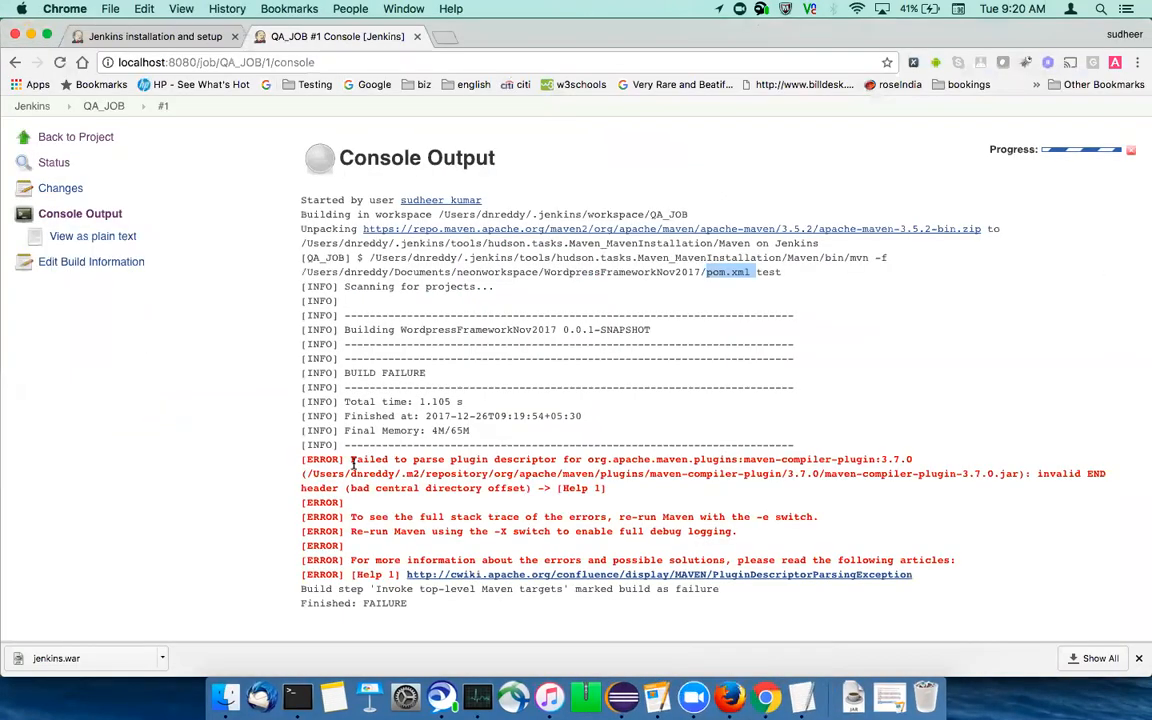
{"action": "left_click_drag", "start_coordinate": [352, 462], "coordinate": [1016, 518]}
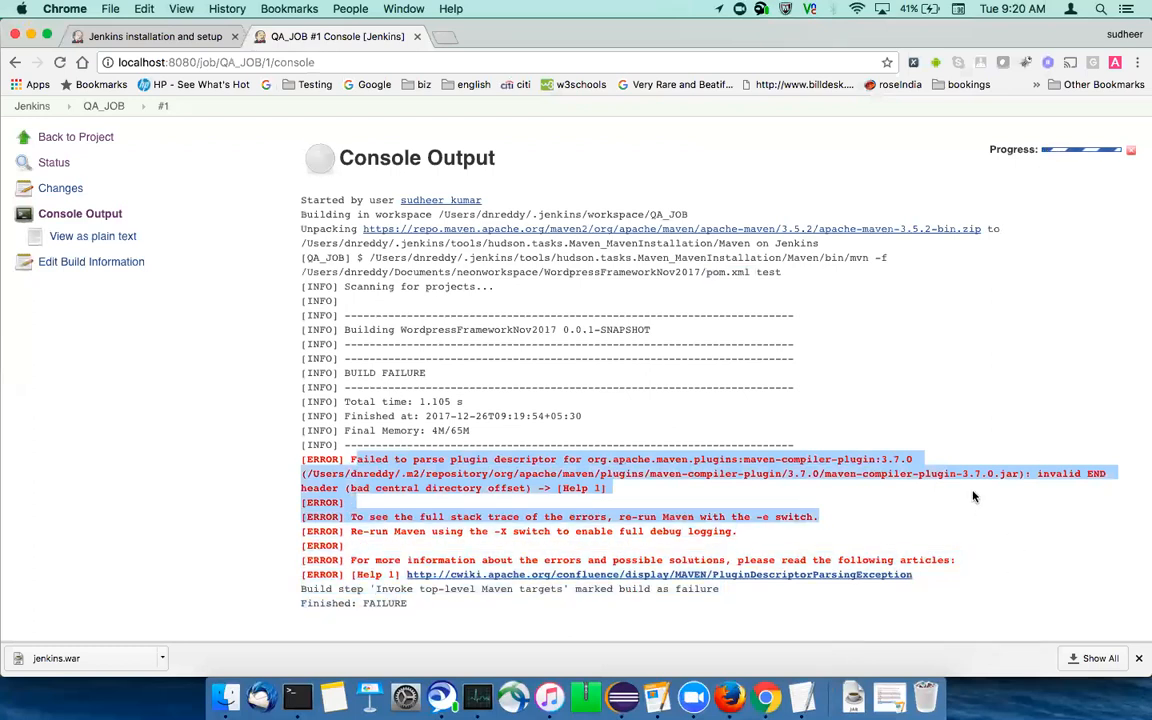
{"action": "left_click", "coordinate": [858, 478]}
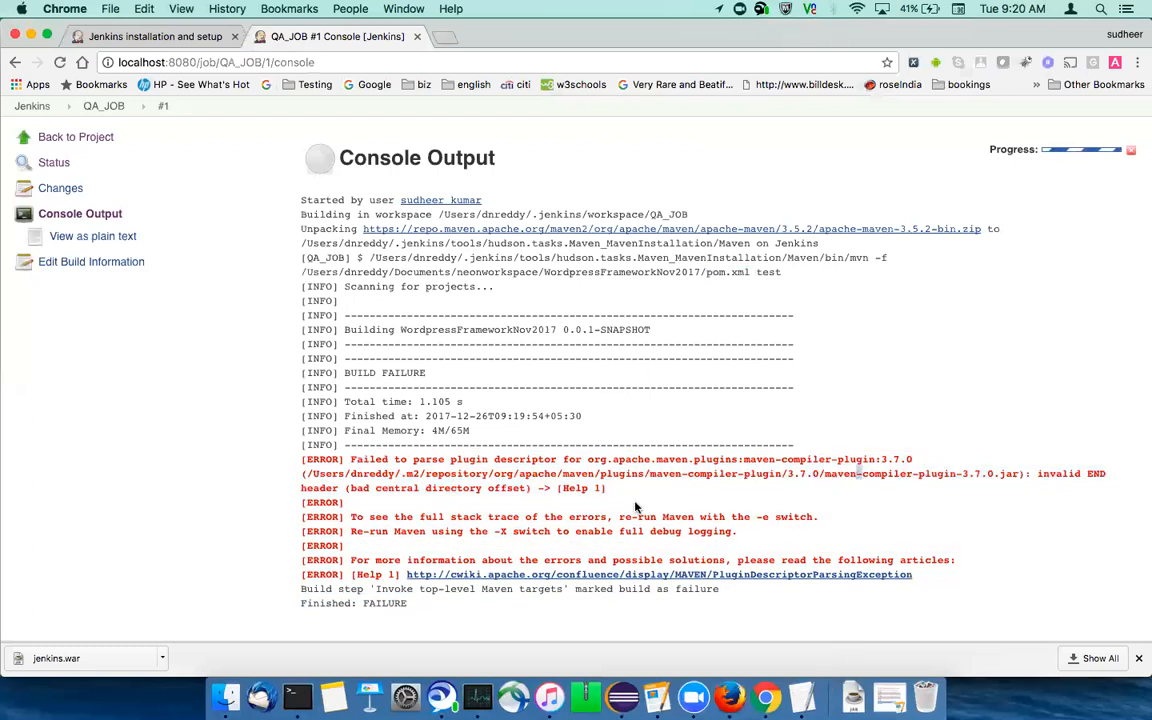
{"action": "left_click", "coordinate": [923, 476]}
{"action": "double_click", "coordinate": [923, 476]}
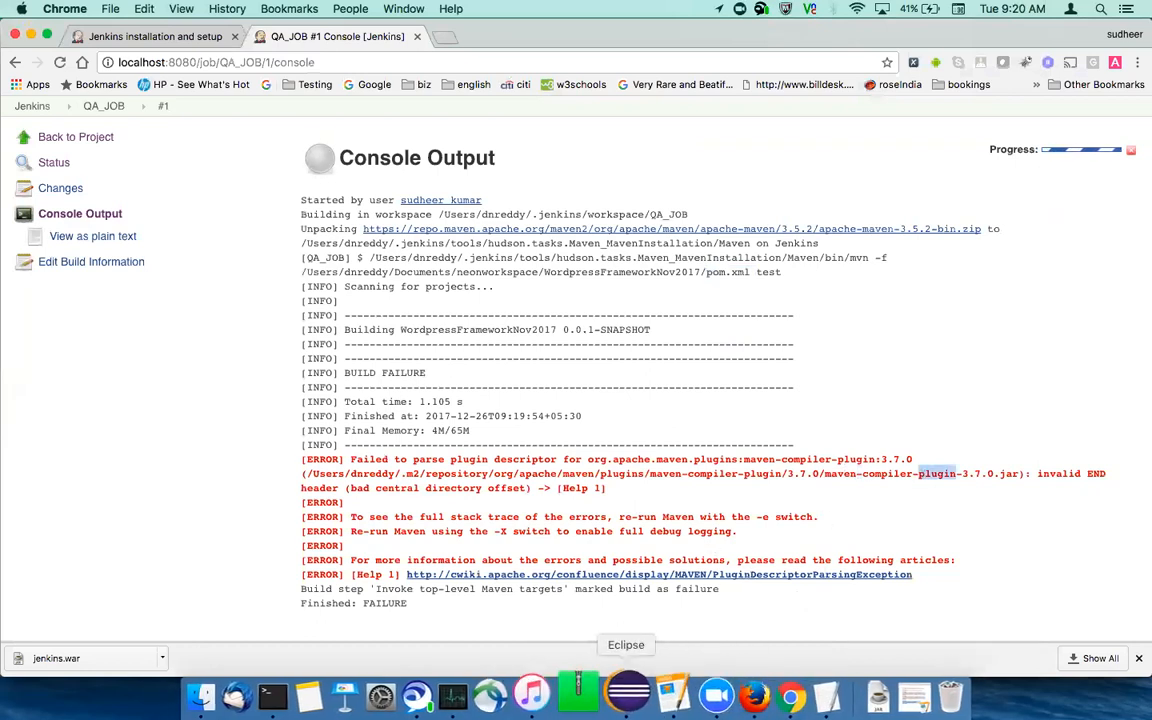
Step: Switch to Eclipse and highlight the maven-compiler-plugin block in pom.xml
{"action": "left_click", "coordinate": [622, 697]}
{"action": "left_click", "coordinate": [560, 406]}
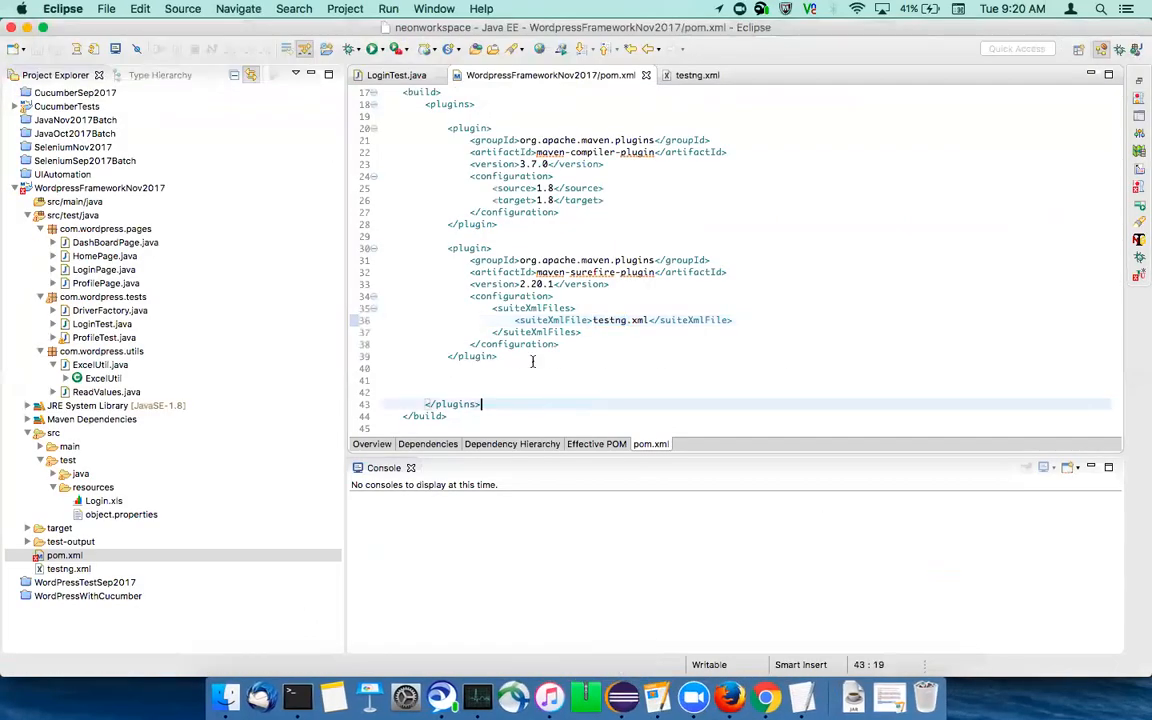
{"action": "left_click", "coordinate": [560, 226]}
{"action": "left_click", "coordinate": [438, 129]}
{"action": "left_click_drag", "start_coordinate": [448, 128], "coordinate": [460, 237]}
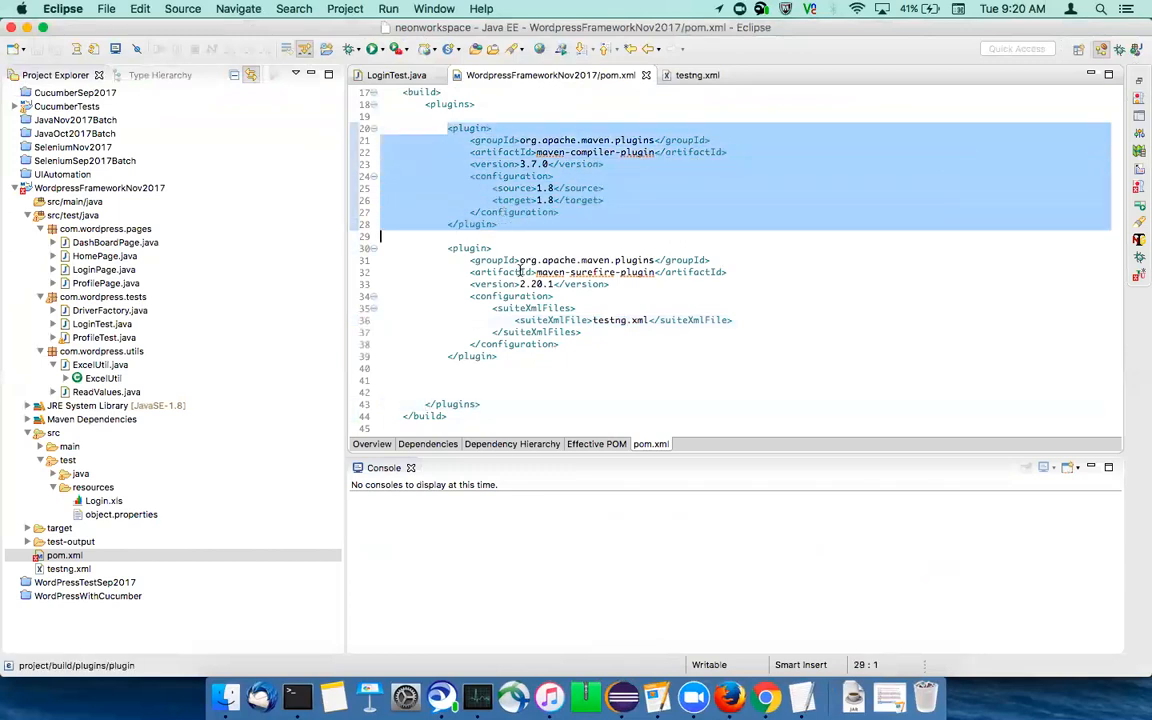
{"action": "left_click", "coordinate": [520, 272]}
Step: Open the Problems view and jump from its maven-compiler-plugin error to the pom.xml source
{"action": "double_click", "coordinate": [66, 558]}
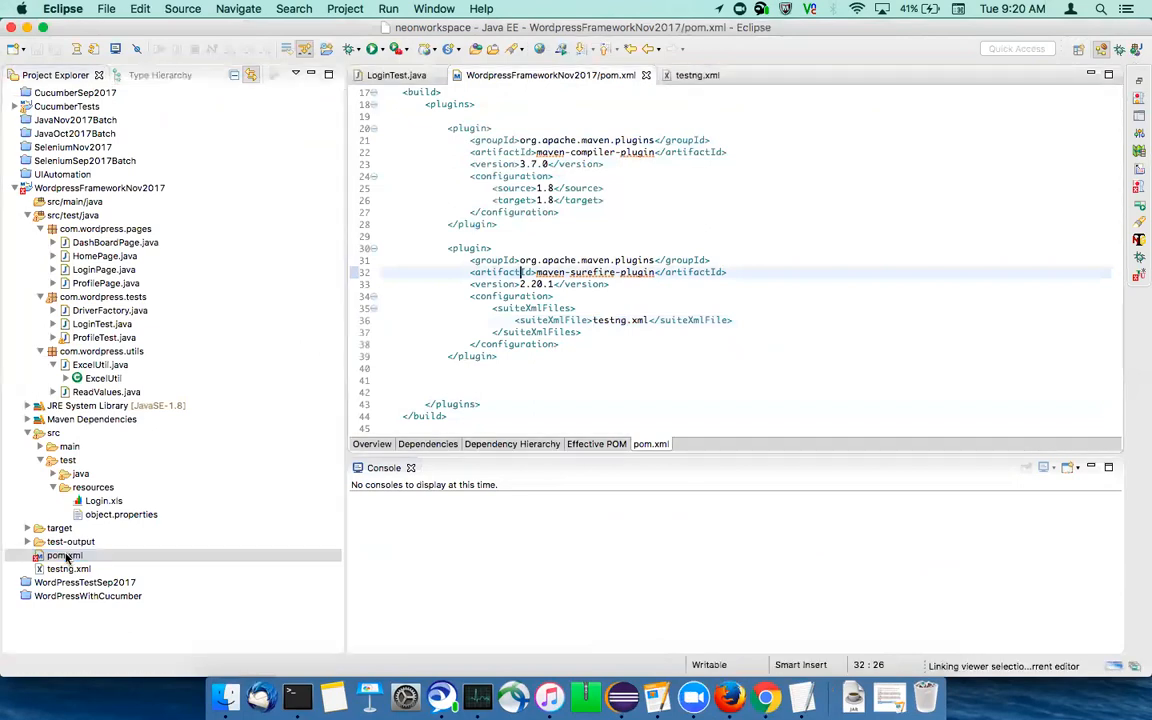
{"action": "right_click", "coordinate": [66, 558]}
{"action": "key", "text": "Escape"}
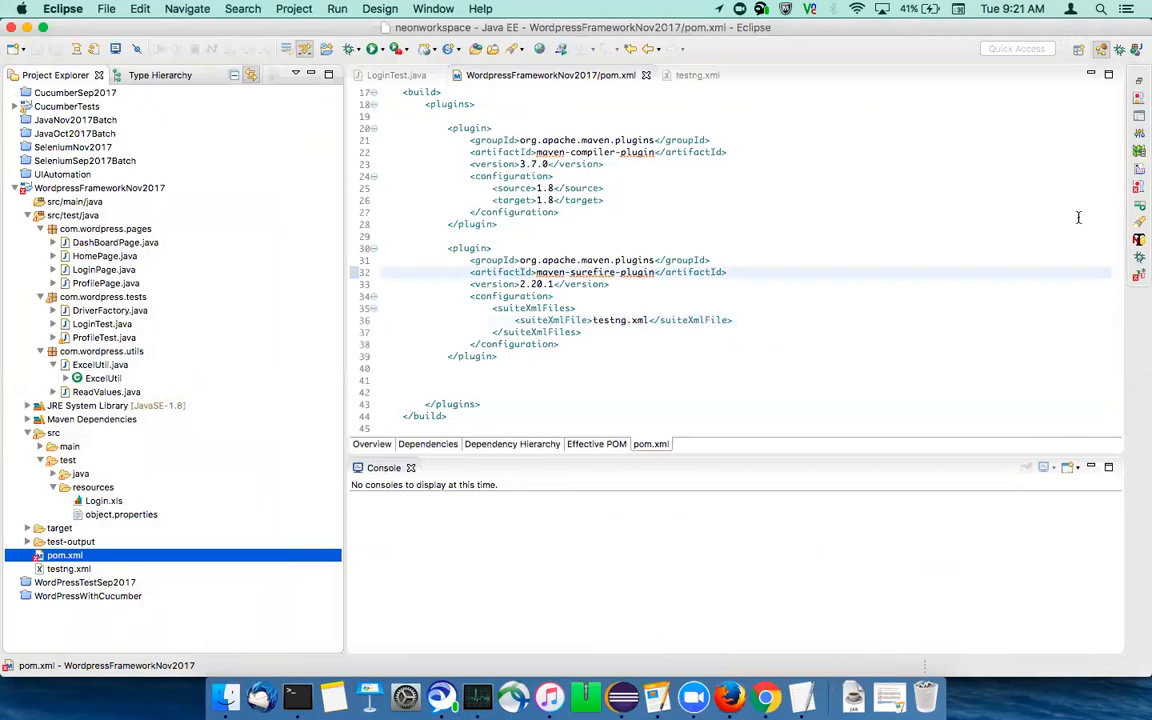
{"action": "left_click", "coordinate": [1139, 187]}
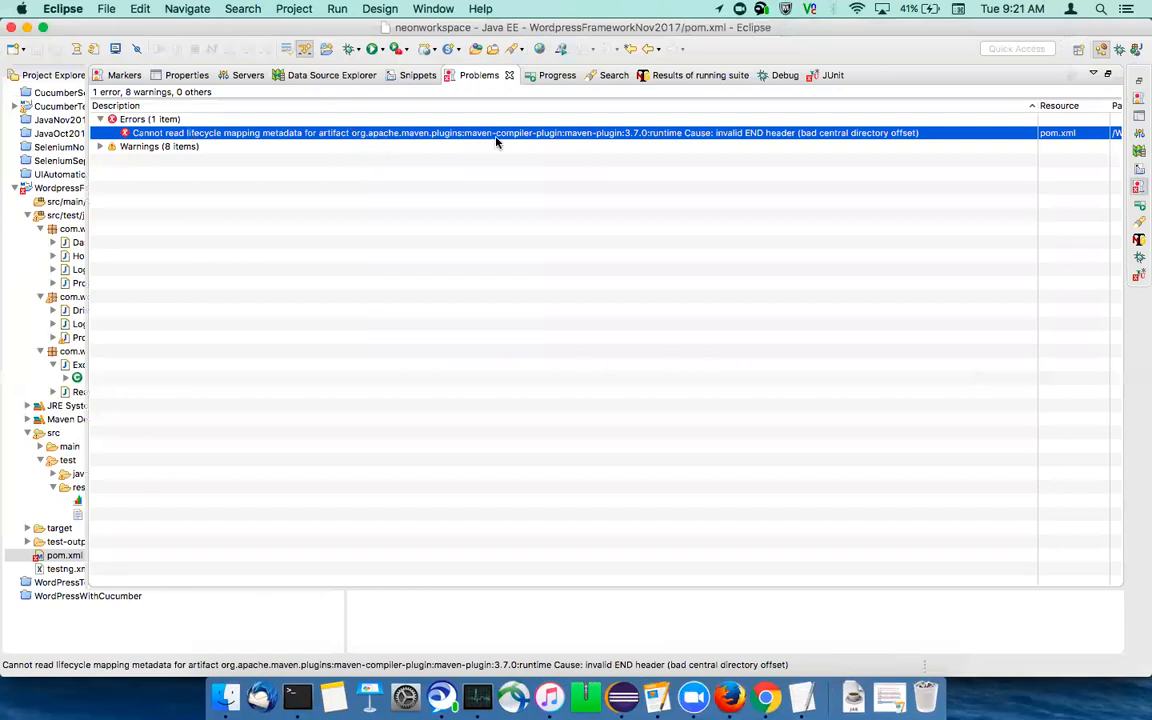
{"action": "double_click", "coordinate": [728, 133]}
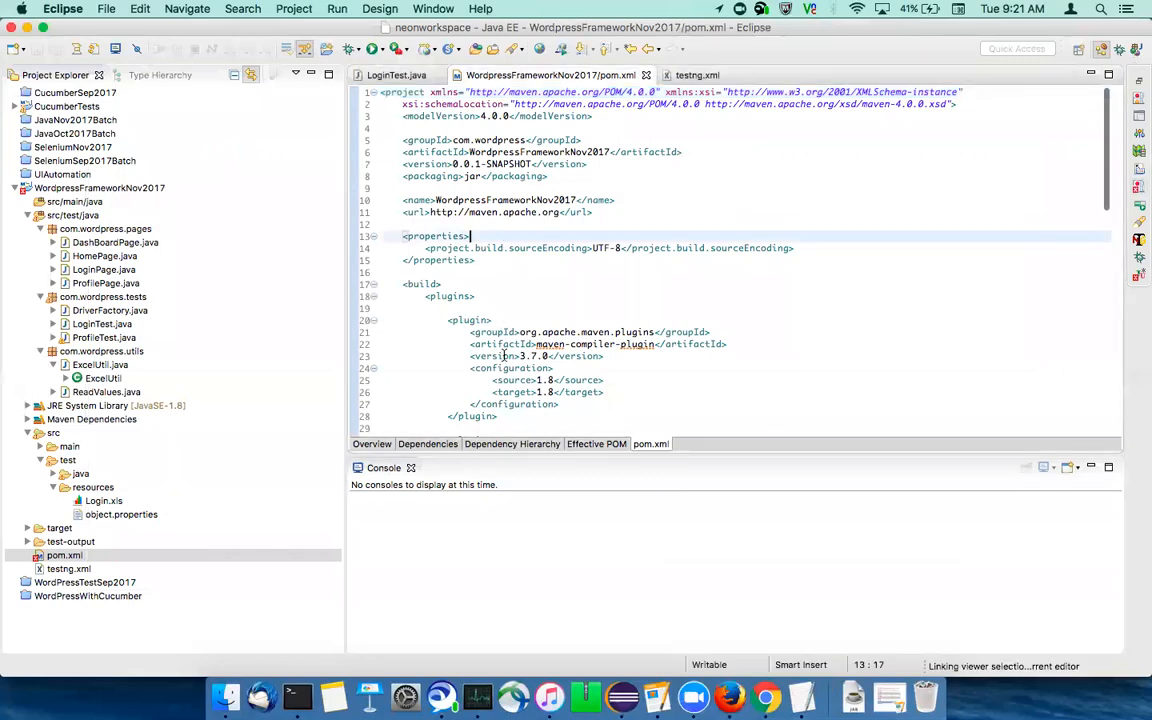
Step: Try removing the whole maven-compiler-plugin block from pom.xml and save the file
{"action": "scroll", "coordinate": [503, 332], "scroll_direction": "down", "scroll_amount": 3}
{"action": "left_click", "coordinate": [510, 335]}
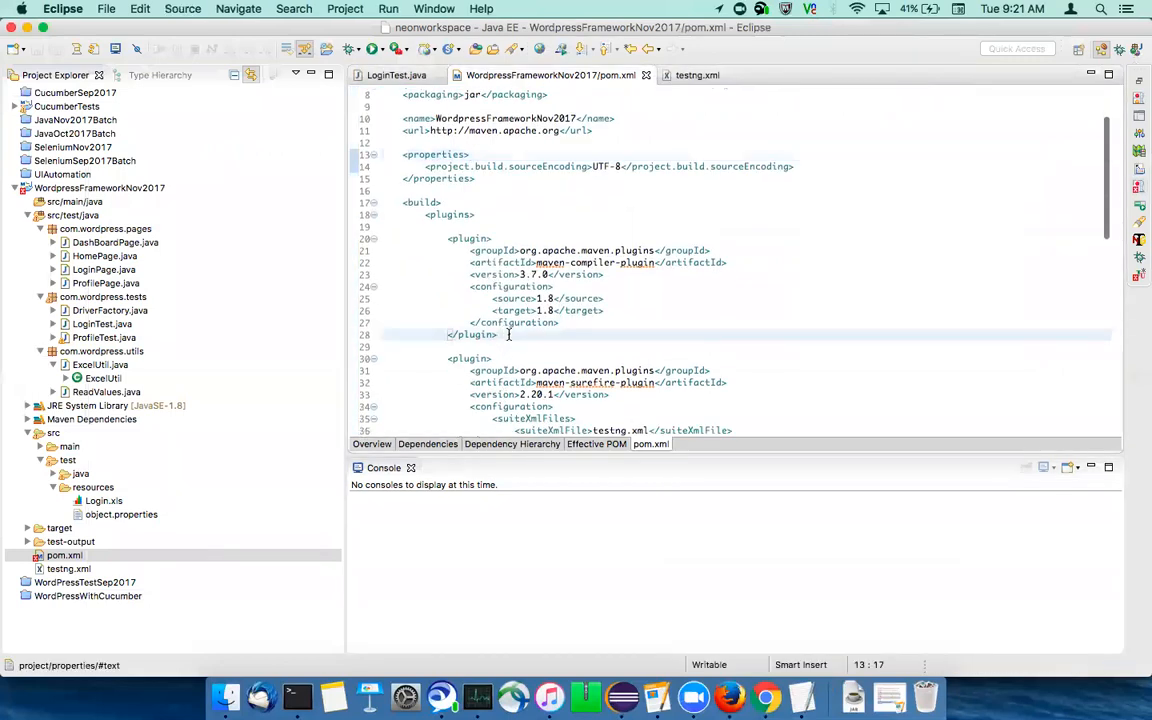
{"action": "left_click_drag", "start_coordinate": [470, 250], "coordinate": [777, 337]}
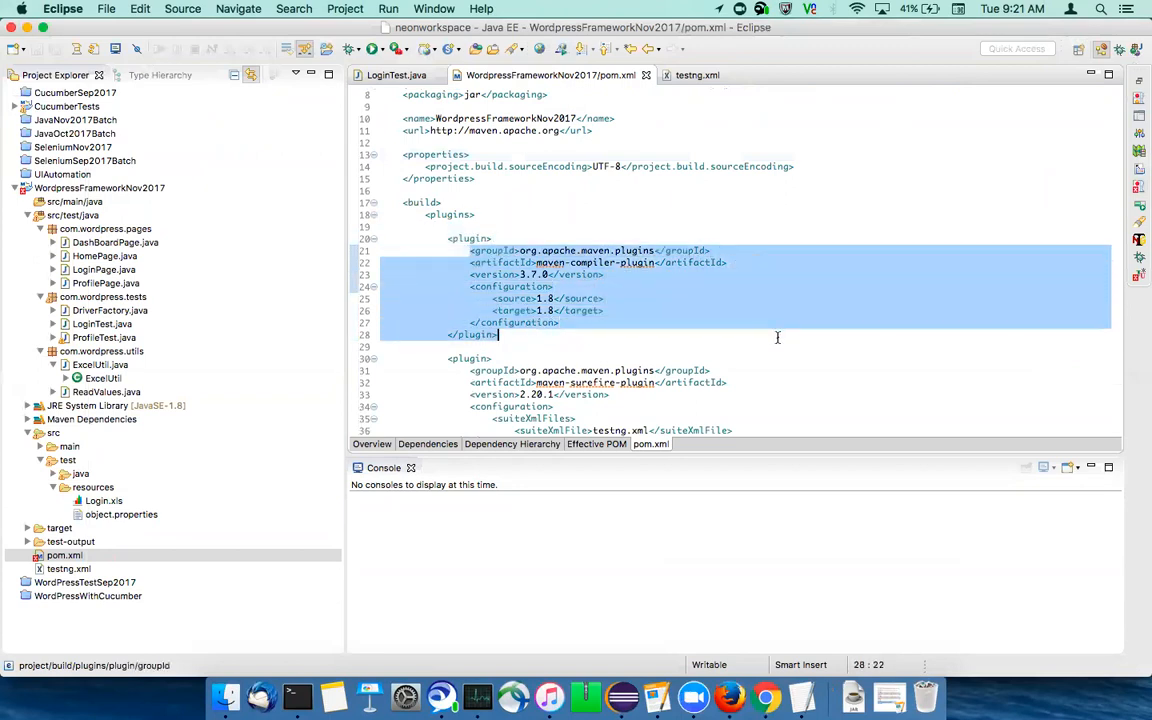
{"action": "left_click_drag", "start_coordinate": [532, 340], "coordinate": [414, 238]}
{"action": "key", "text": "BackSpace"}
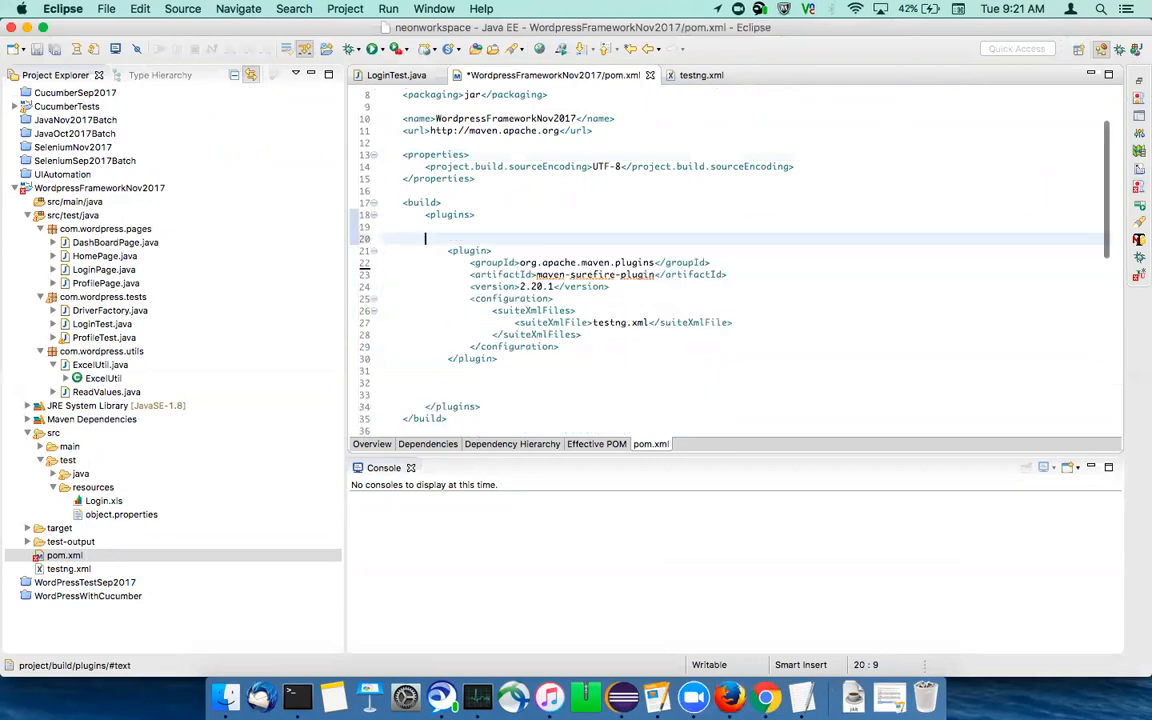
{"action": "key", "text": "super+s"}
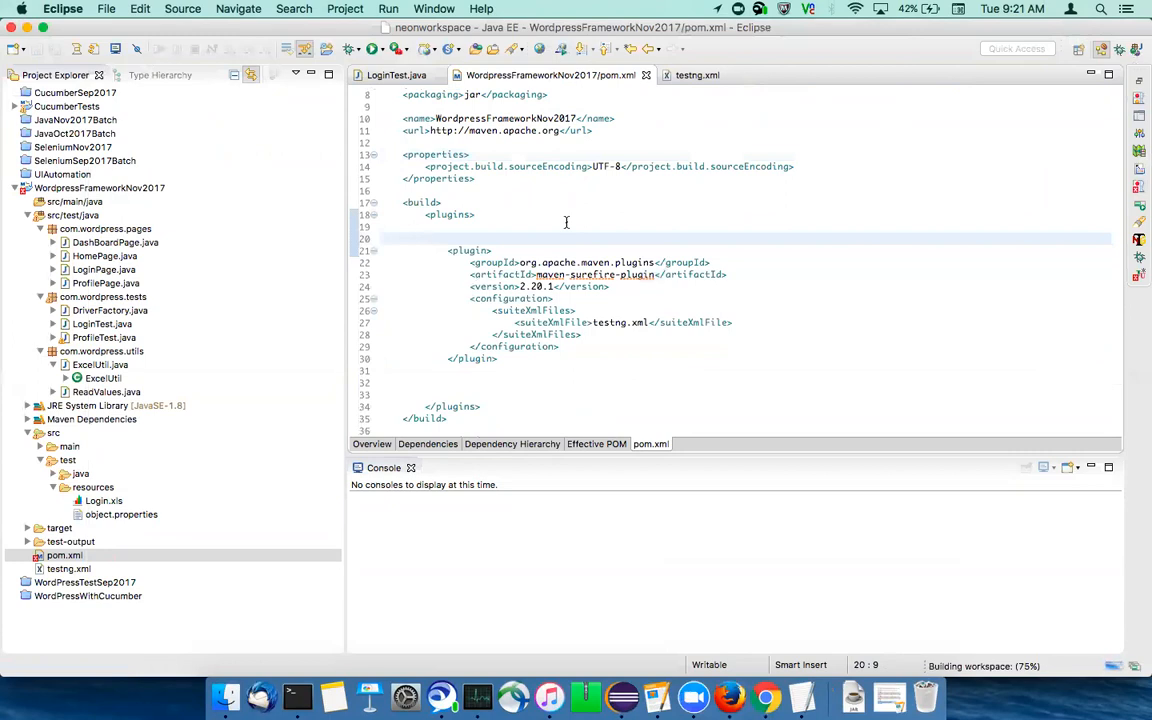
Step: Recheck the errors in the Problems view and run a Maven project update on WordpressFrameworkNov2017
{"action": "left_click", "coordinate": [1138, 188]}
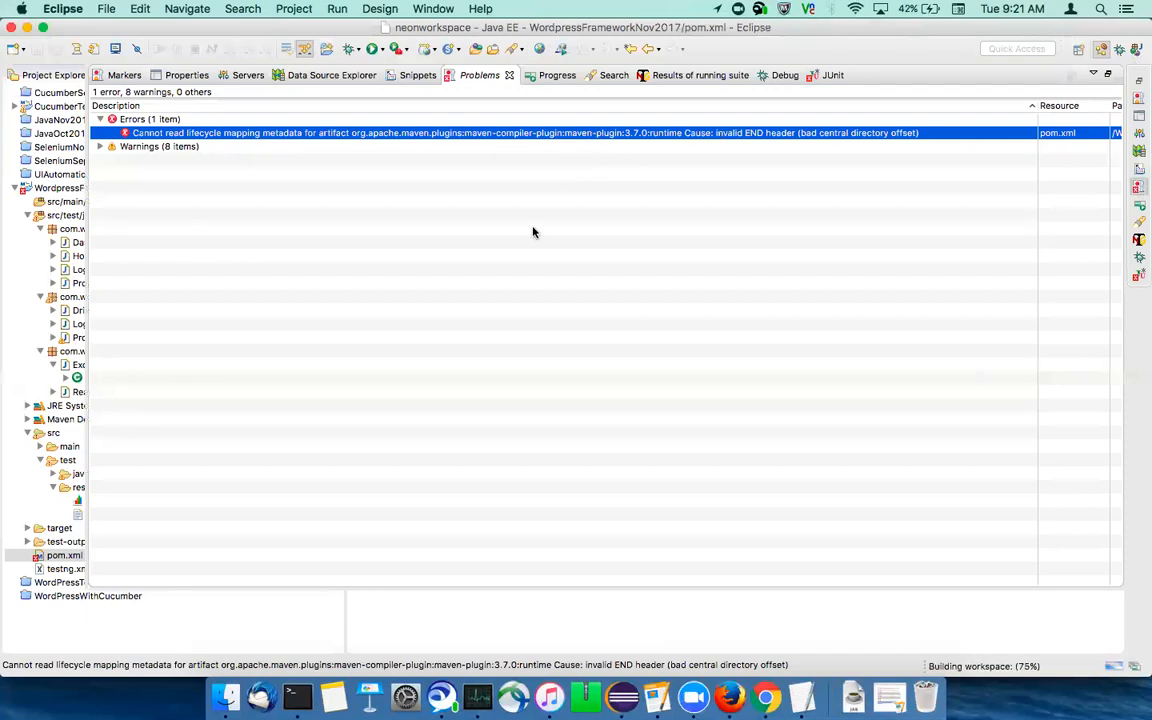
{"action": "left_click", "coordinate": [478, 630]}
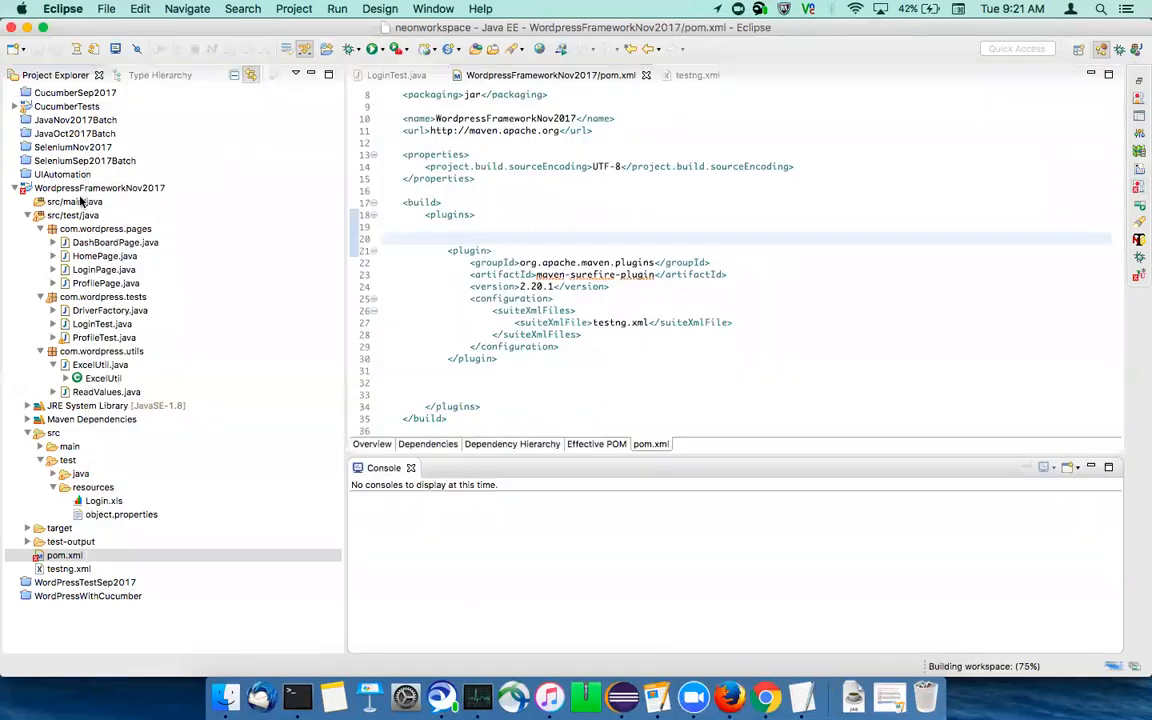
{"action": "right_click", "coordinate": [84, 190]}
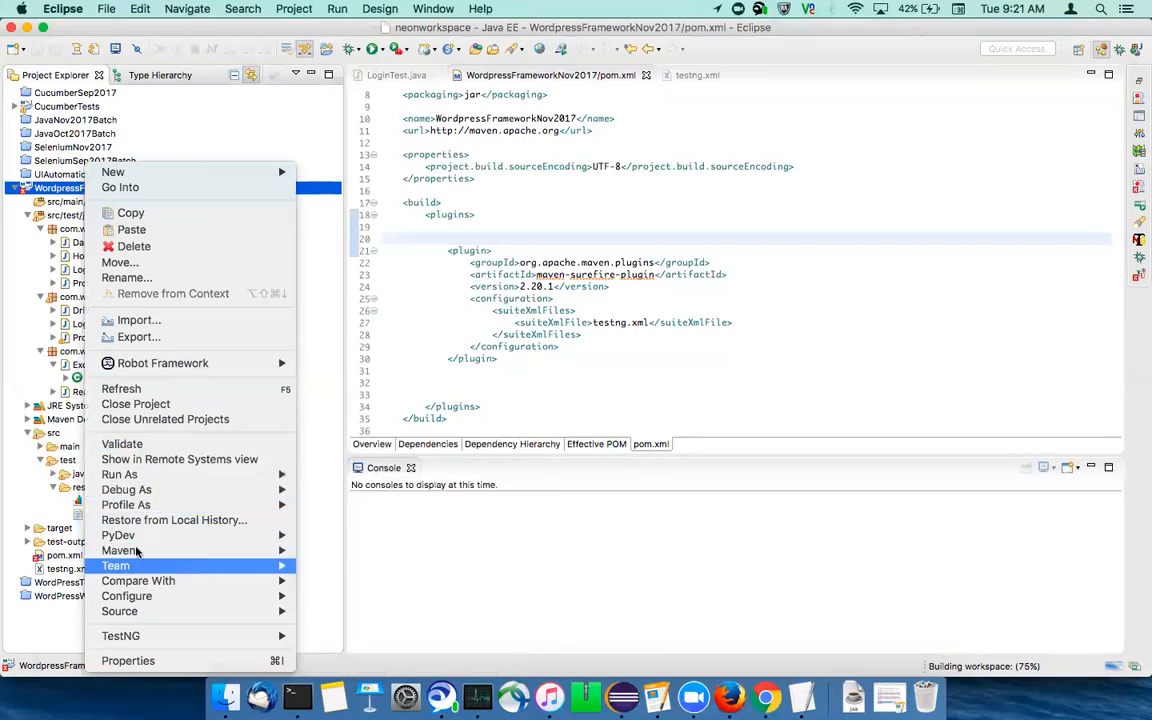
{"action": "mouse_move", "coordinate": [150, 550]}
{"action": "left_click", "coordinate": [387, 577]}
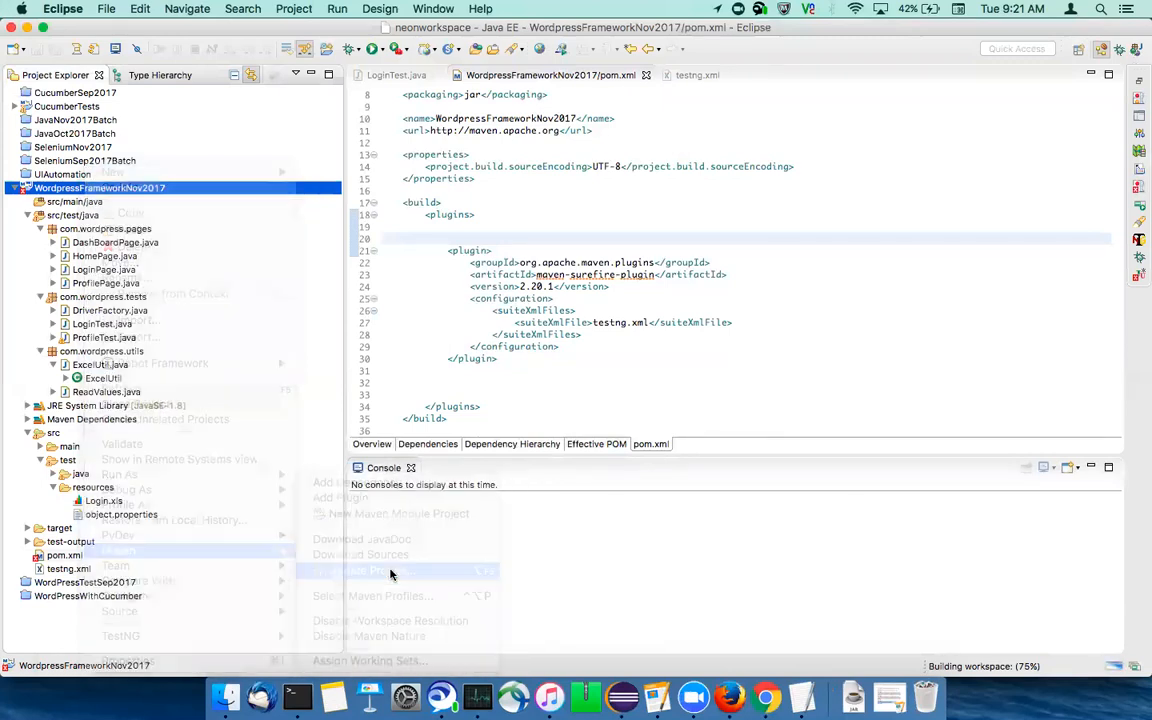
{"action": "left_click", "coordinate": [745, 527]}
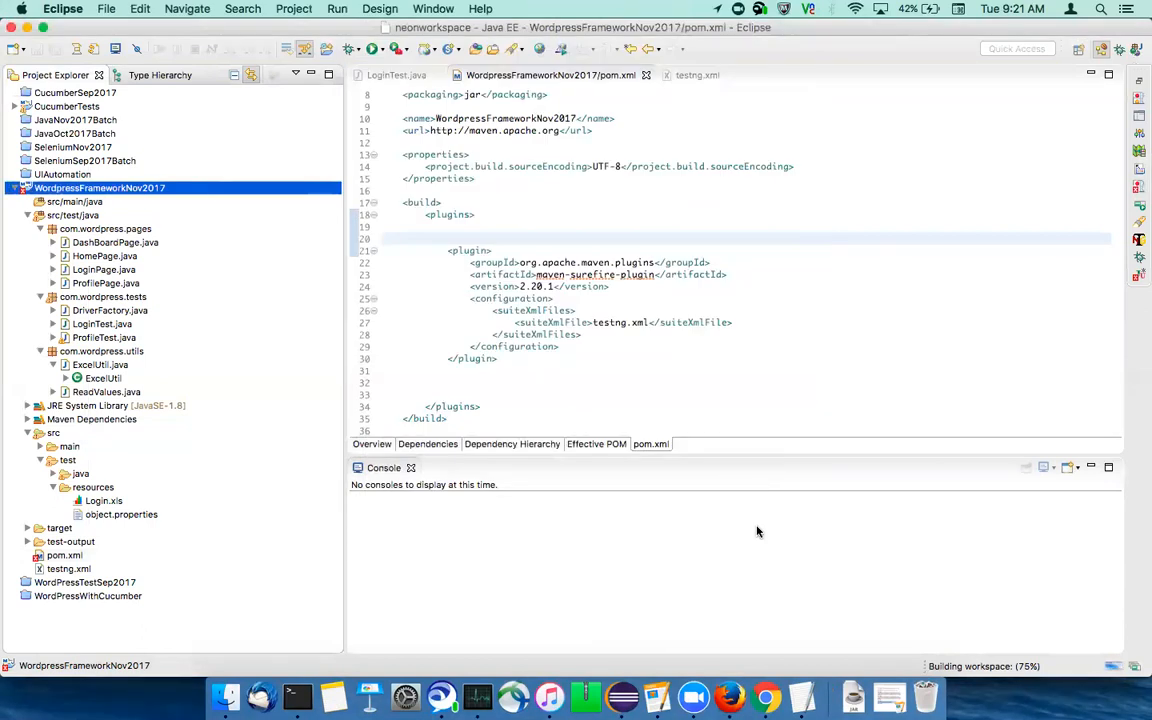
Step: Review the plugins and dependencies in pom.xml and undo the deletion of the maven-compiler-plugin block
{"action": "left_click_drag", "start_coordinate": [537, 219], "coordinate": [537, 224]}
{"action": "scroll", "coordinate": [537, 224], "scroll_direction": "up", "scroll_amount": 3}
{"action": "left_click", "coordinate": [533, 296]}
{"action": "scroll", "coordinate": [533, 296], "scroll_direction": "down", "scroll_amount": 10}
{"action": "scroll", "coordinate": [533, 296], "scroll_direction": "down", "scroll_amount": 4}
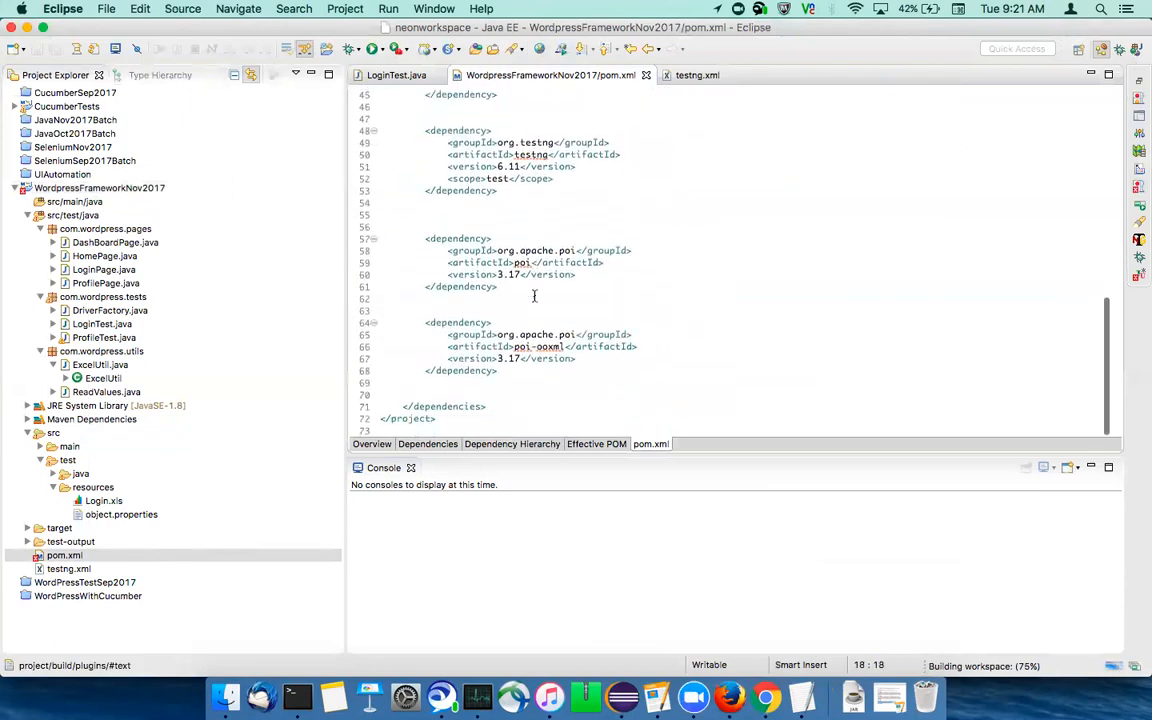
{"action": "scroll", "coordinate": [533, 296], "scroll_direction": "up", "scroll_amount": 13}
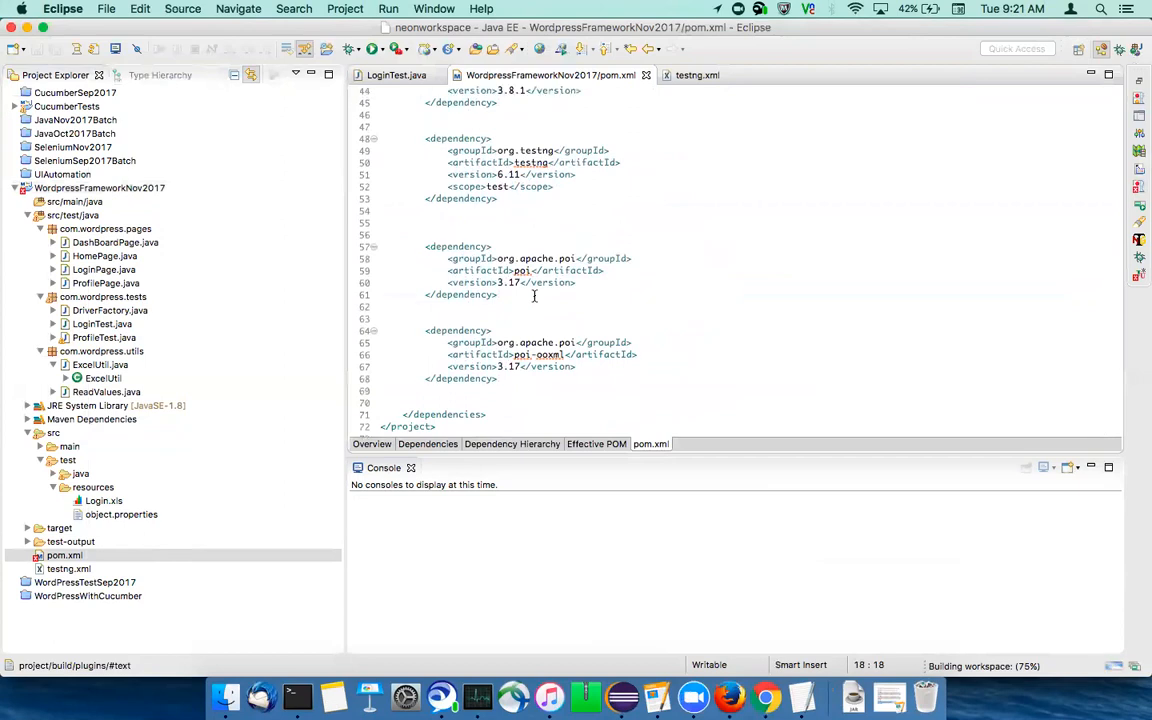
{"action": "scroll", "coordinate": [533, 296], "scroll_direction": "down", "scroll_amount": 1}
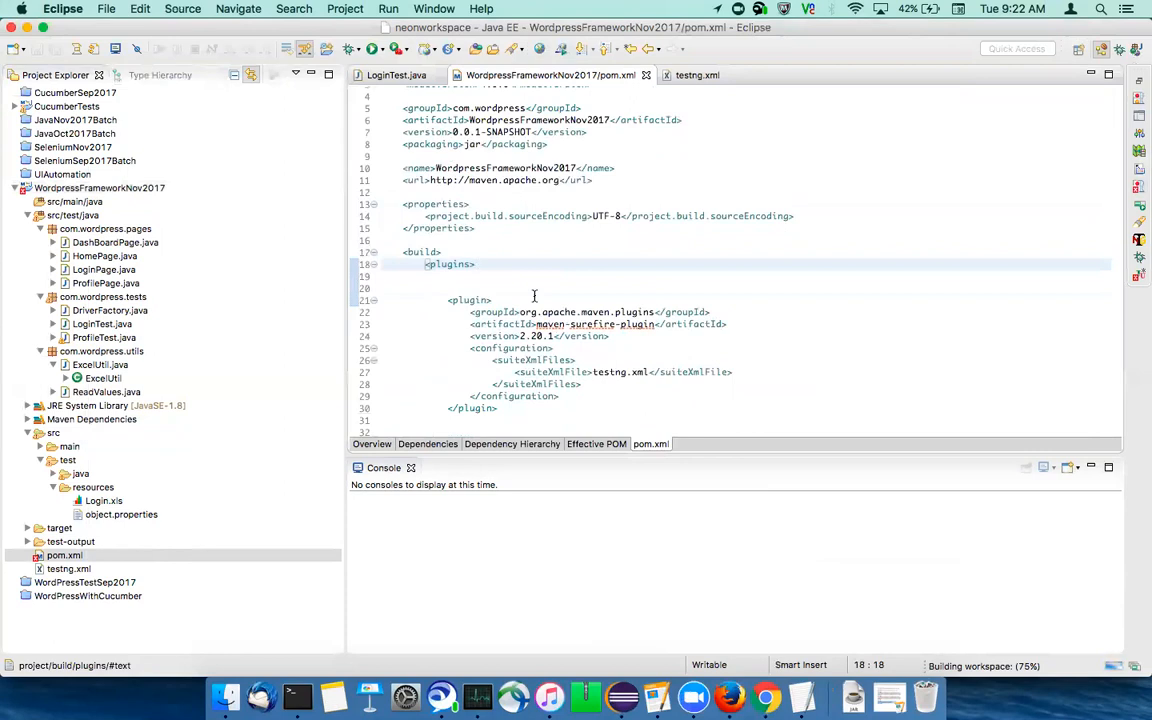
{"action": "key", "text": "super+z"}
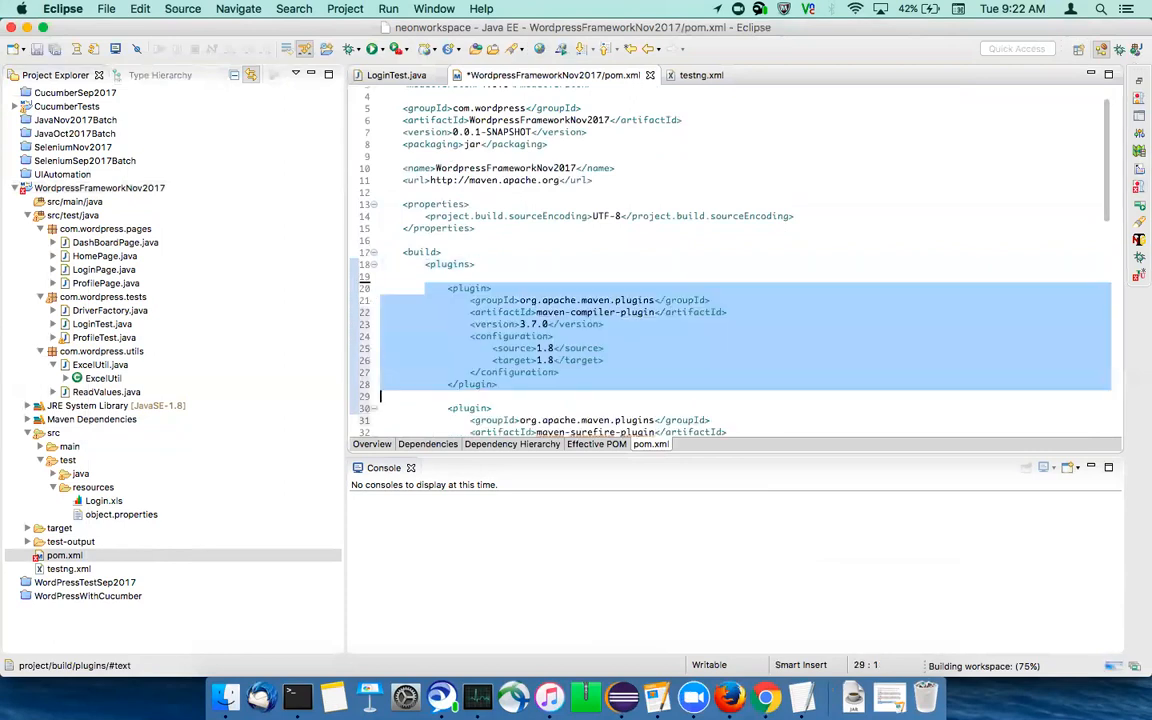
Step: Review the build section of WordpressFrameworkNov2017's pom.xml and save the file with the maven-compiler-plugin block restored
{"action": "left_click_drag", "start_coordinate": [425, 288], "coordinate": [397, 254]}
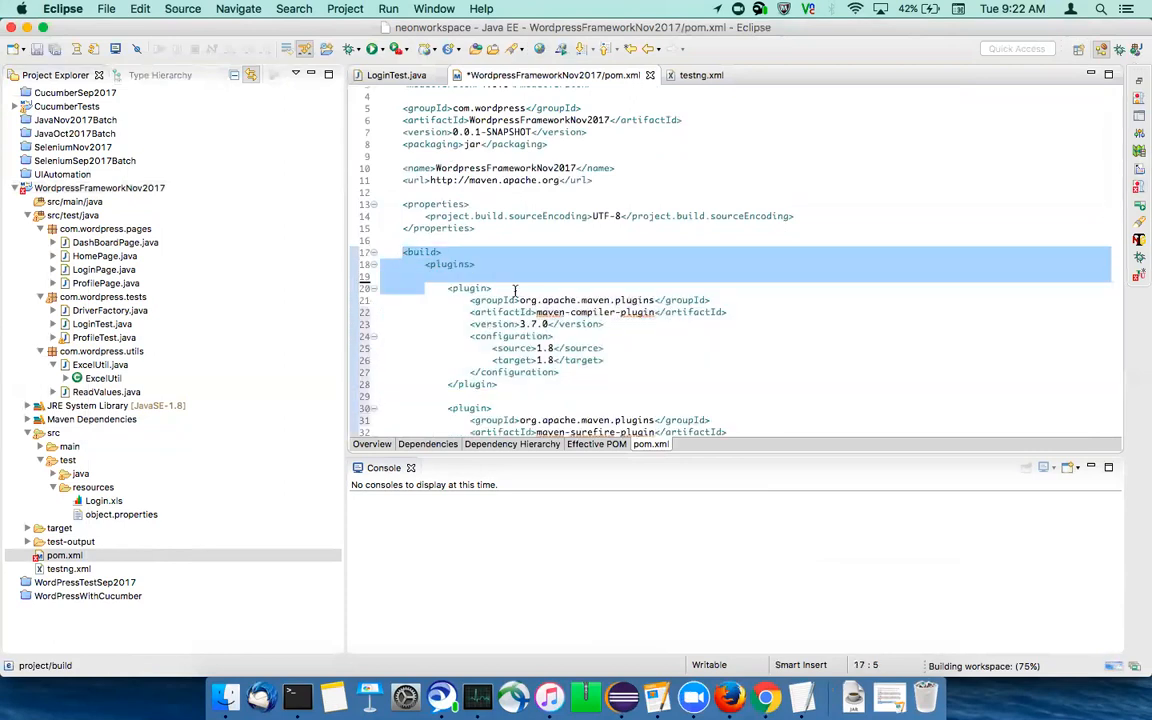
{"action": "left_click", "coordinate": [484, 272]}
{"action": "scroll", "coordinate": [484, 270], "scroll_direction": "down", "scroll_amount": 5}
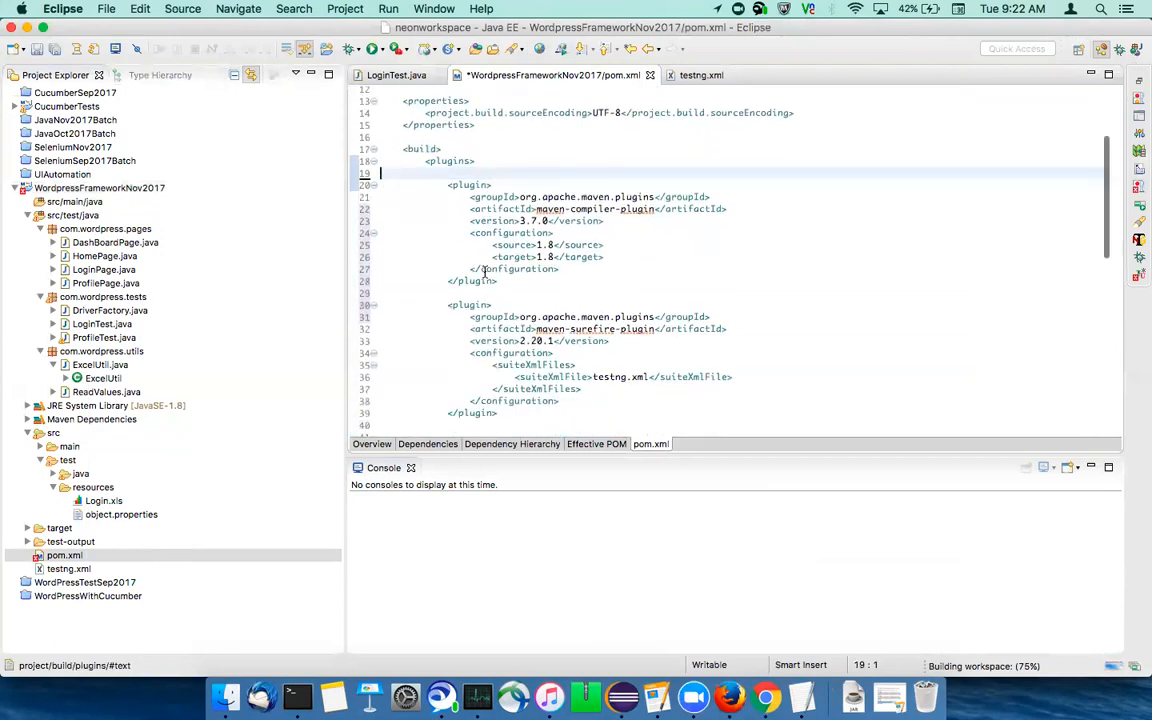
{"action": "scroll", "coordinate": [484, 271], "scroll_direction": "down", "scroll_amount": 1}
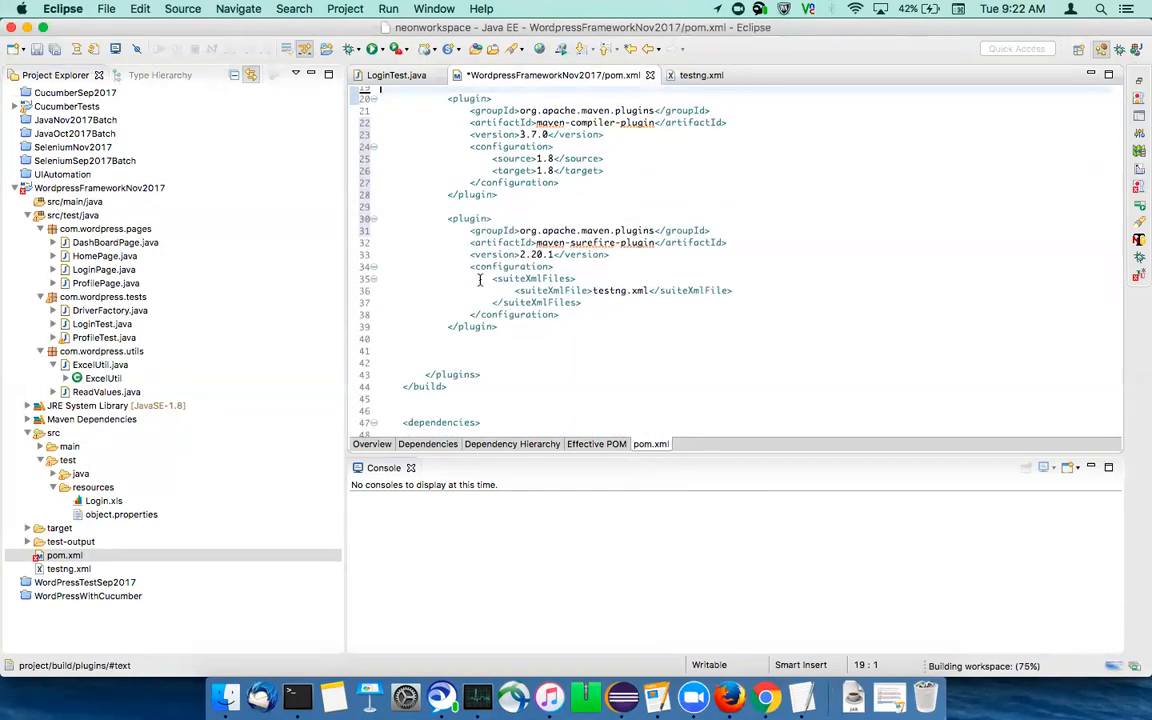
{"action": "left_click_drag", "start_coordinate": [468, 360], "coordinate": [380, 170]}
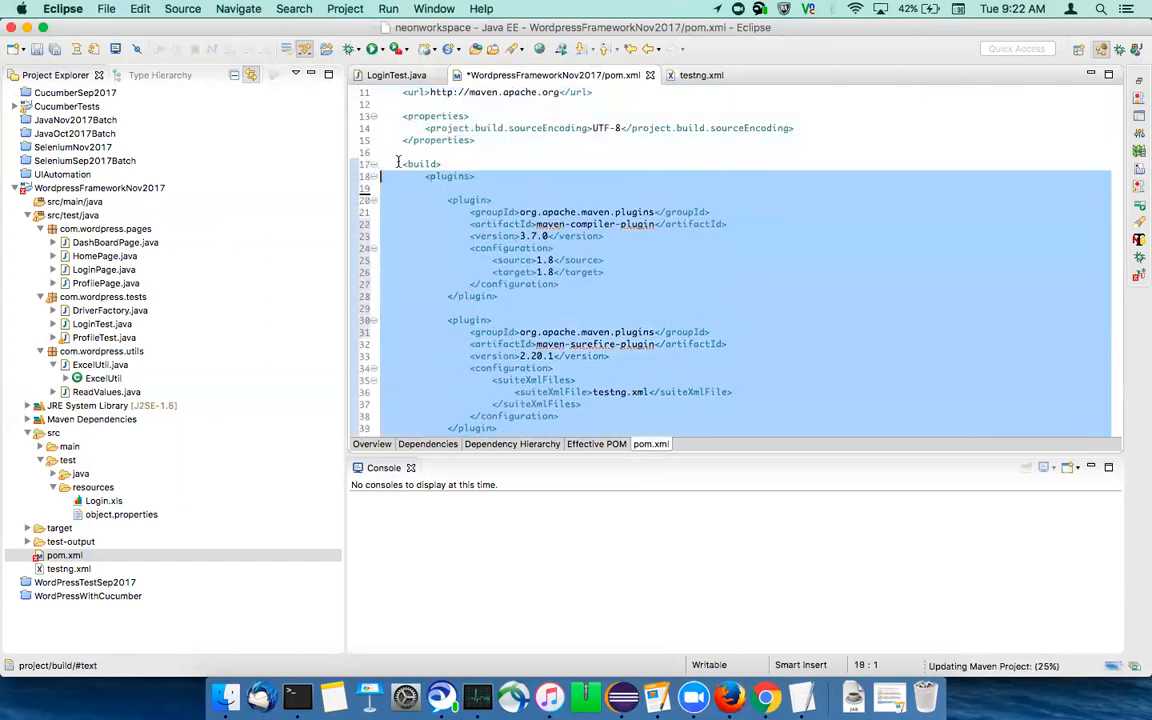
{"action": "left_click", "coordinate": [403, 164]}
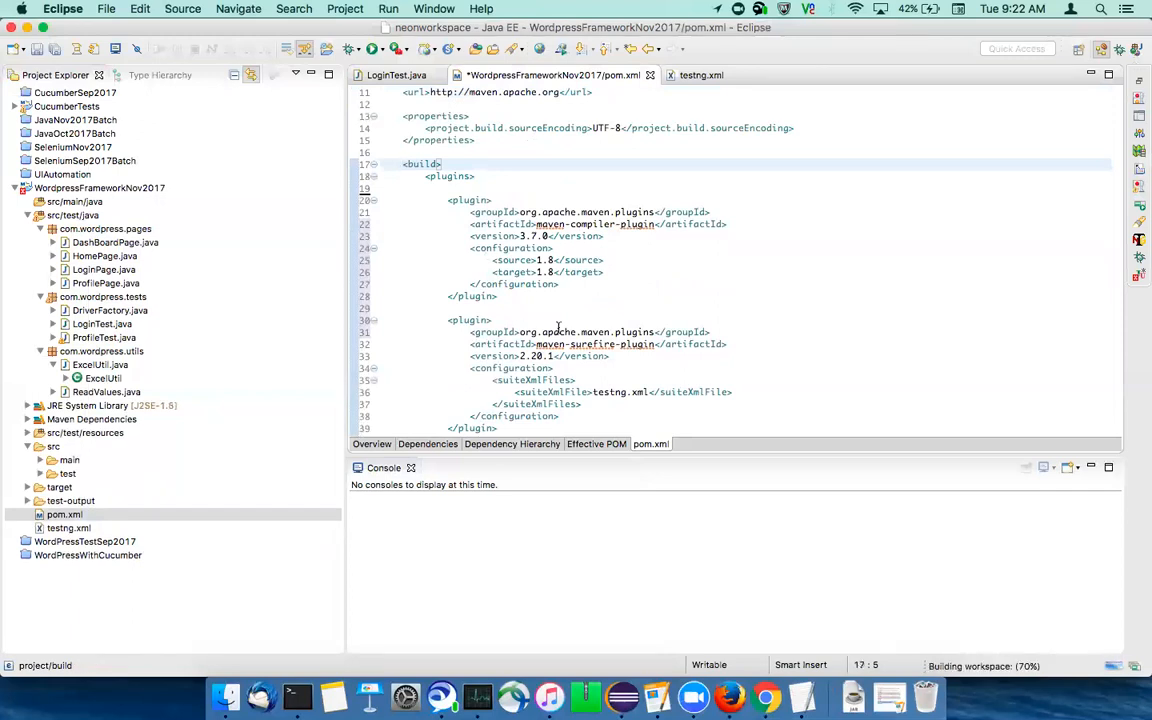
{"action": "key", "text": "super+s"}
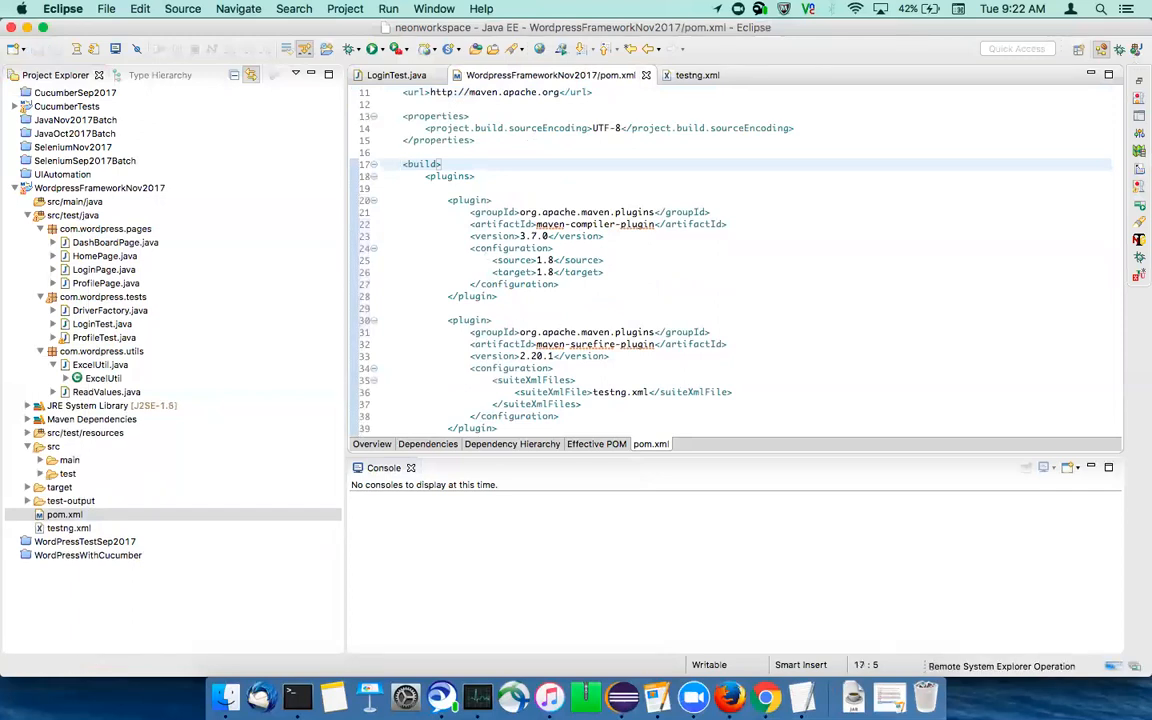
Step: Open the closed project WordPressTestSep2017 in the workspace
{"action": "left_click", "coordinate": [530, 275]}
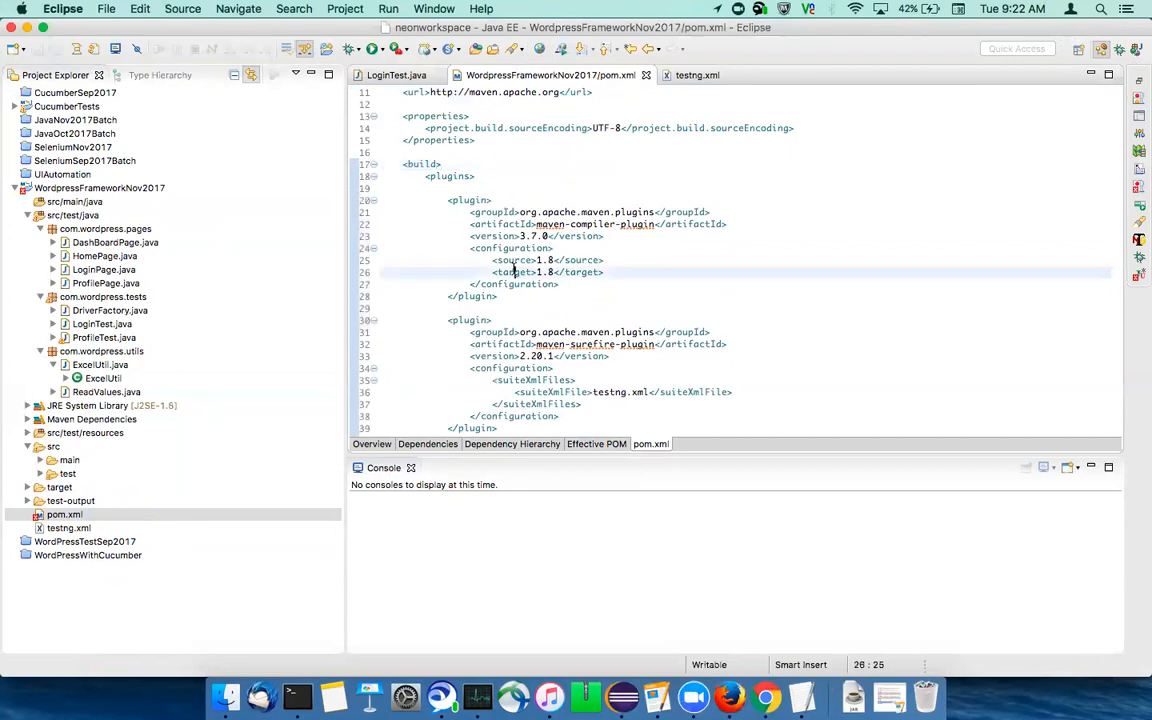
{"action": "left_click", "coordinate": [441, 200]}
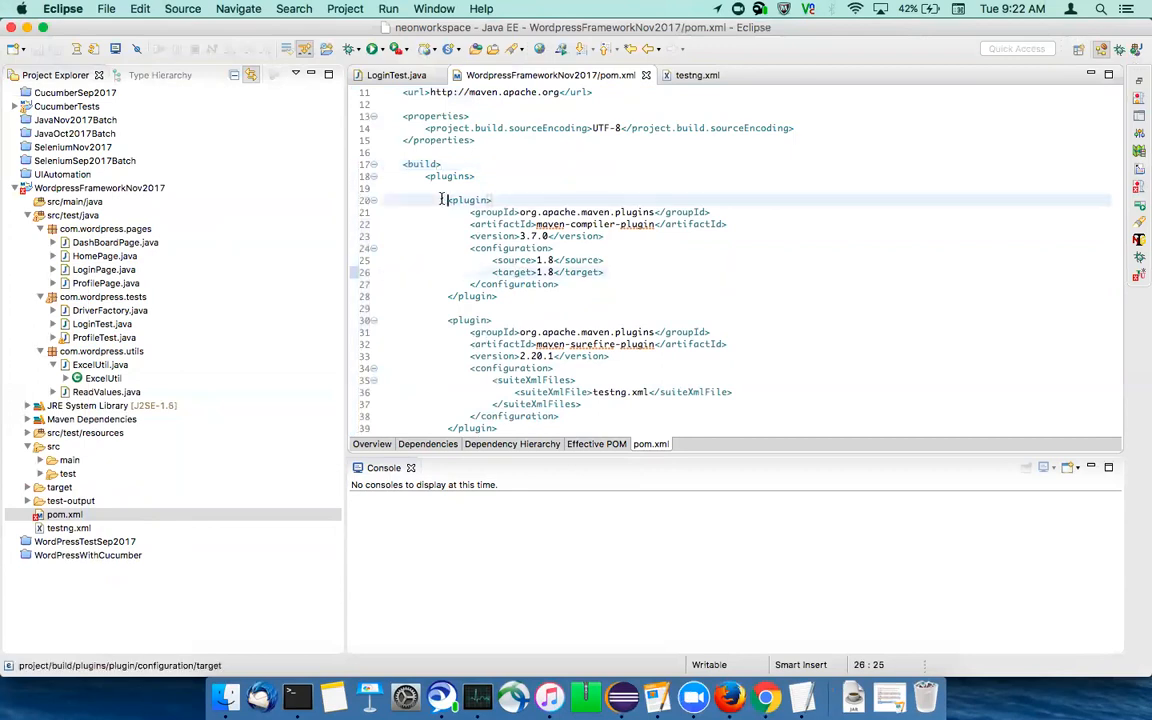
{"action": "right_click", "coordinate": [73, 545]}
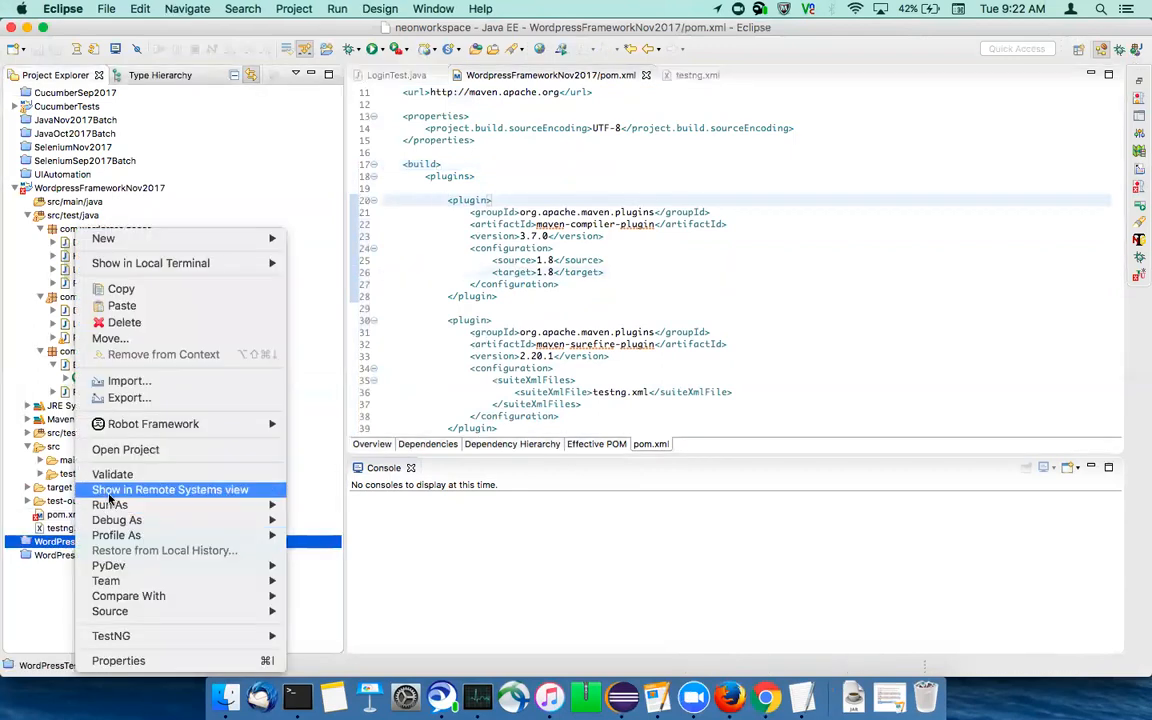
{"action": "left_click", "coordinate": [241, 456]}
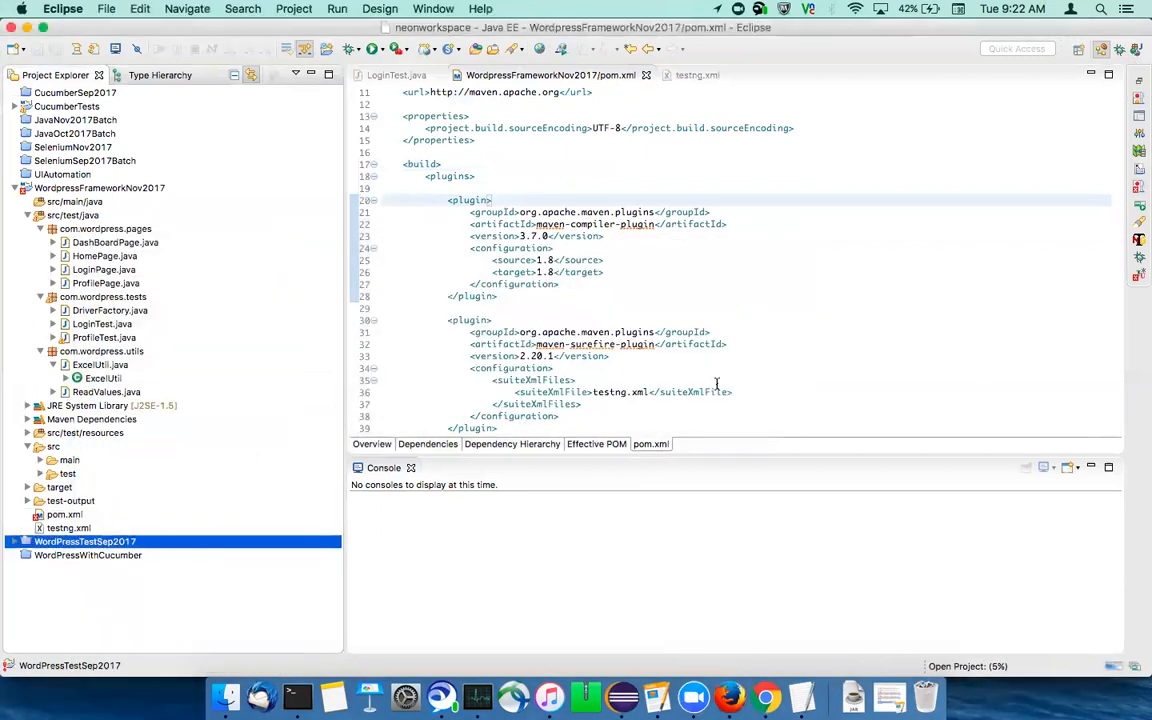
Step: Delete the maven-compiler-plugin block from WordpressFrameworkNov2017's pom.xml and save the file
{"action": "left_click", "coordinate": [500, 262]}
{"action": "left_click_drag", "start_coordinate": [447, 200], "coordinate": [512, 298]}
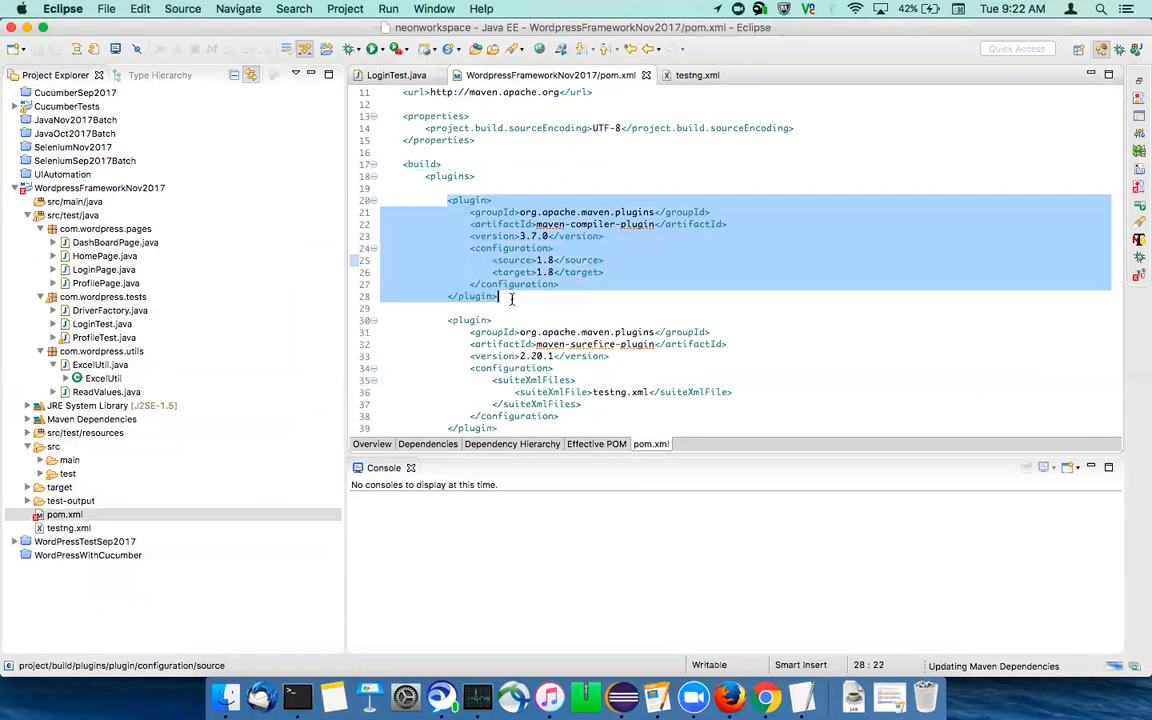
{"action": "key", "text": "BackSpace"}
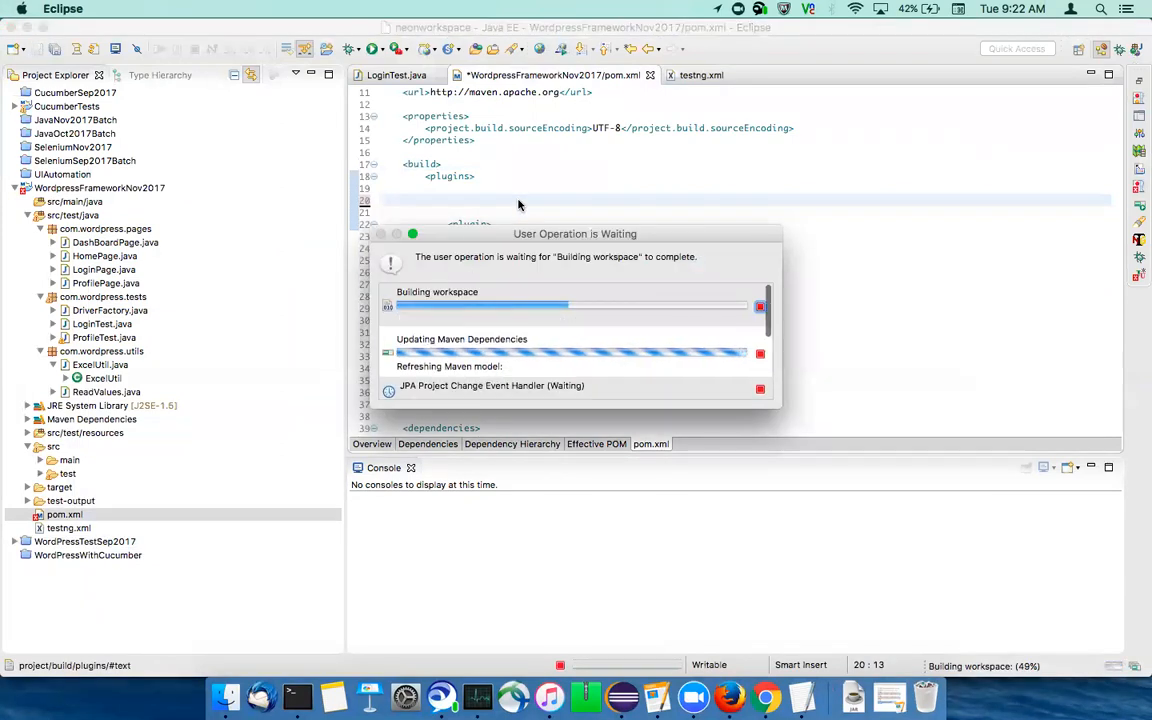
{"action": "key", "text": "cmd+s"}
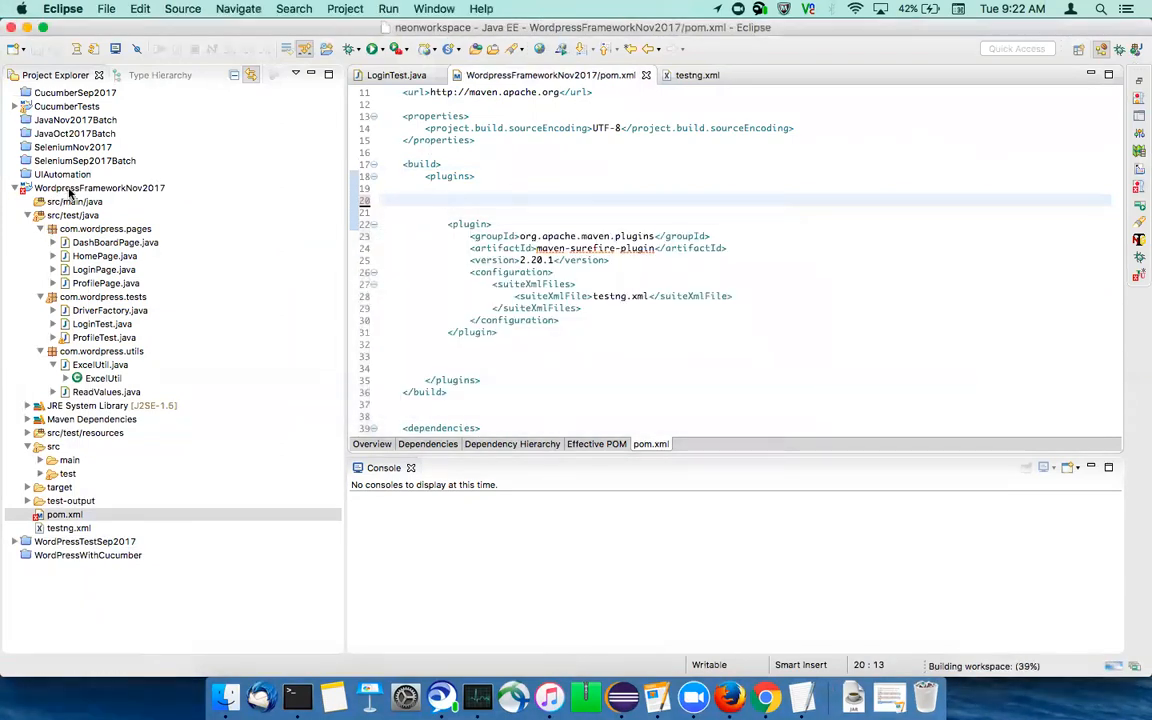
Step: Run a Maven project update on WordpressFrameworkNov2017 with the default update options
{"action": "left_click", "coordinate": [72, 188]}
{"action": "right_click", "coordinate": [72, 188]}
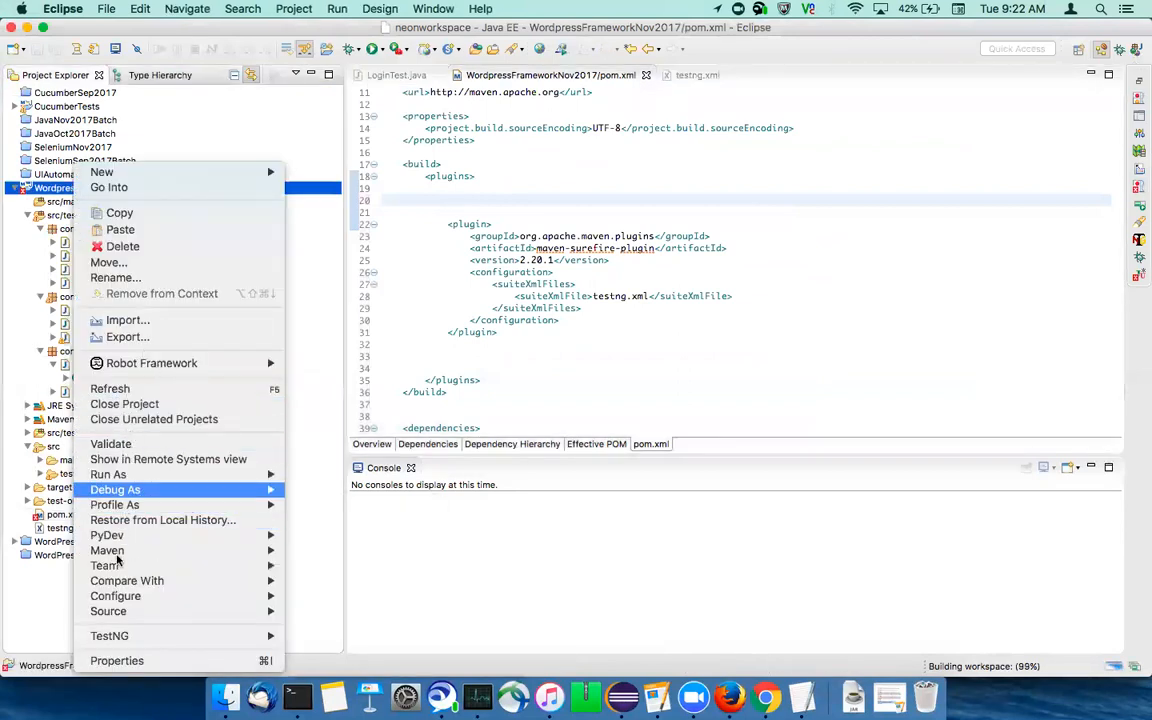
{"action": "mouse_move", "coordinate": [110, 550]}
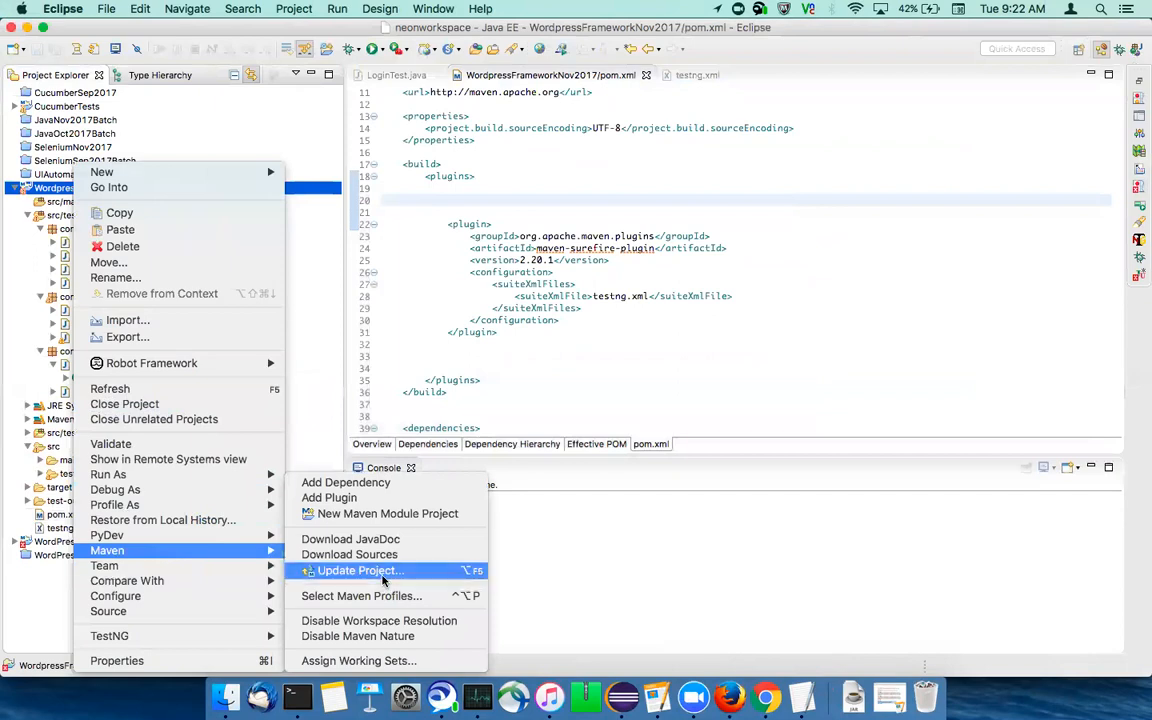
{"action": "left_click", "coordinate": [382, 571]}
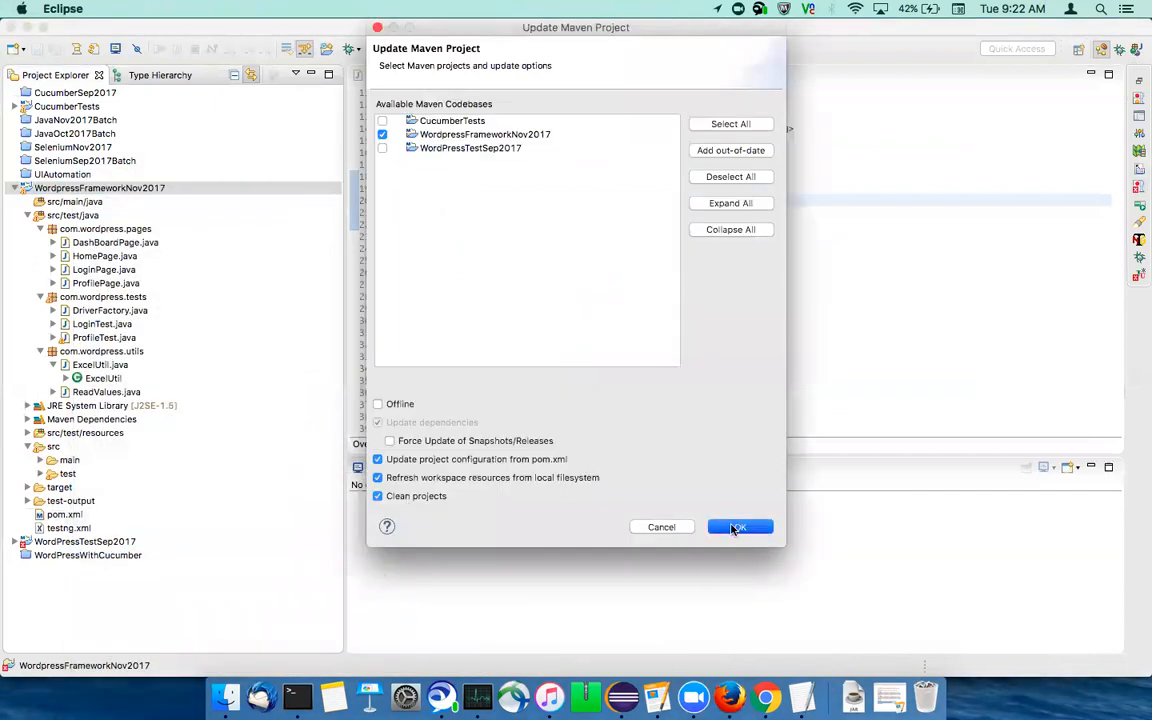
{"action": "left_click", "coordinate": [735, 525]}
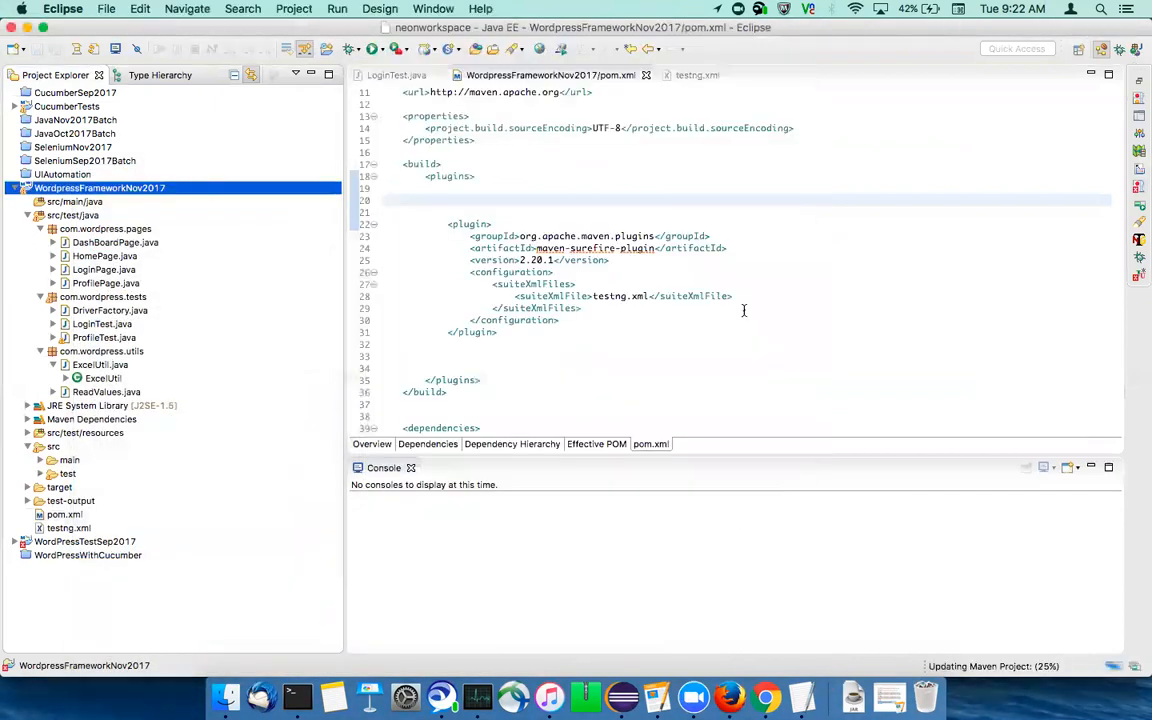
Step: Expand WordPressTestSep2017 and view the build plugins in the XML source of its pom.xml
{"action": "left_click", "coordinate": [14, 542]}
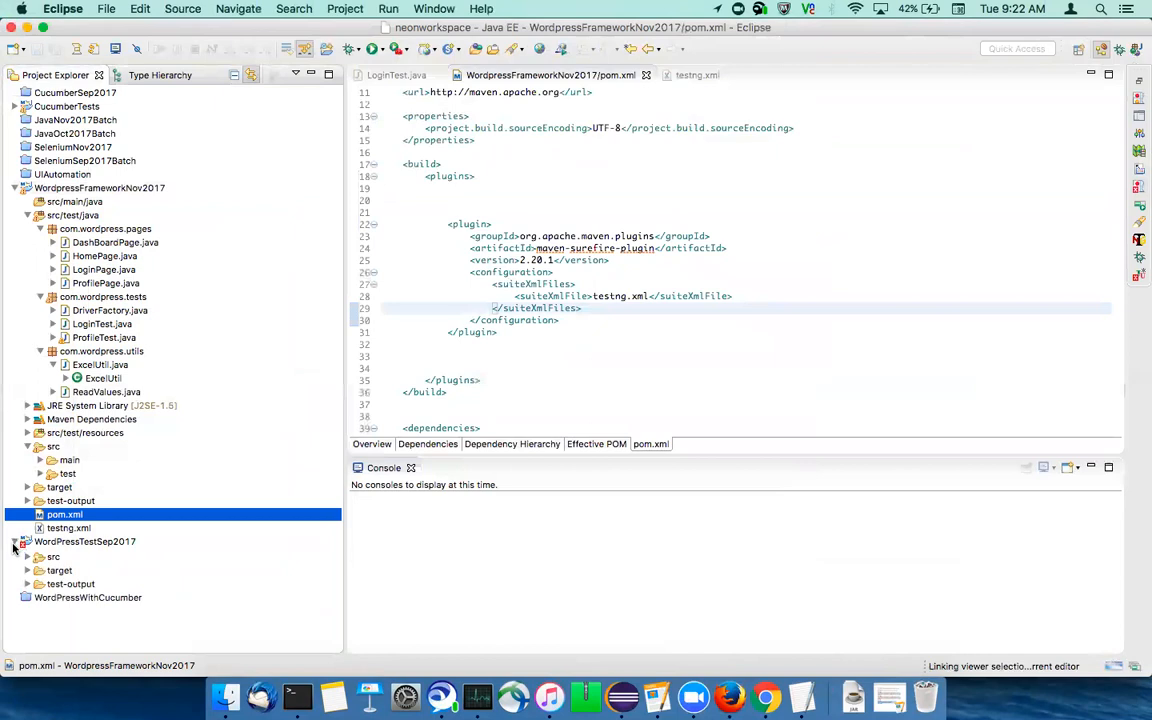
{"action": "left_click", "coordinate": [452, 198]}
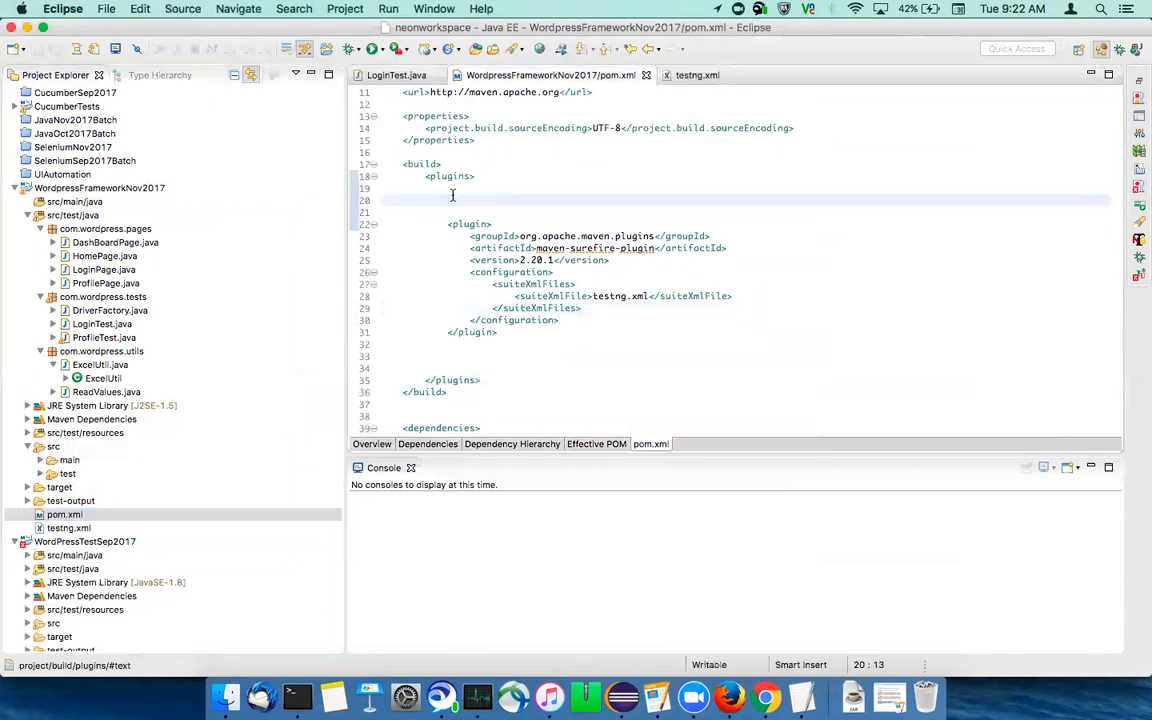
{"action": "scroll", "coordinate": [98, 578], "scroll_direction": "down", "scroll_amount": 2}
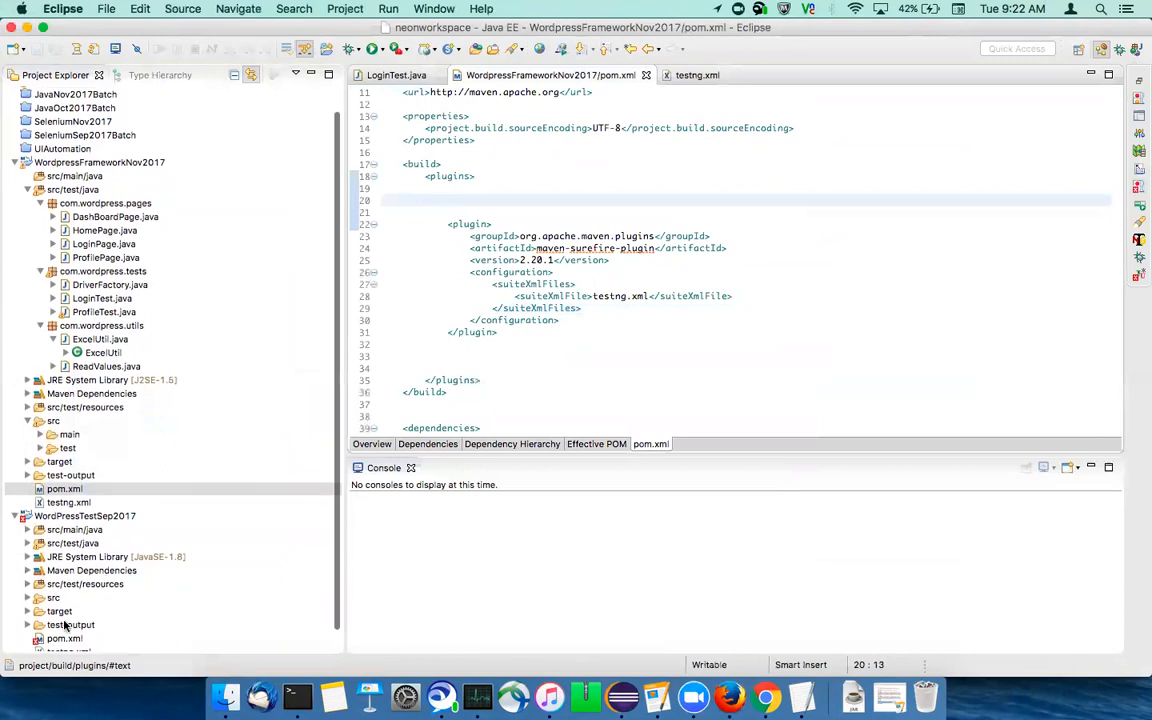
{"action": "scroll", "coordinate": [64, 625], "scroll_direction": "down", "scroll_amount": 1}
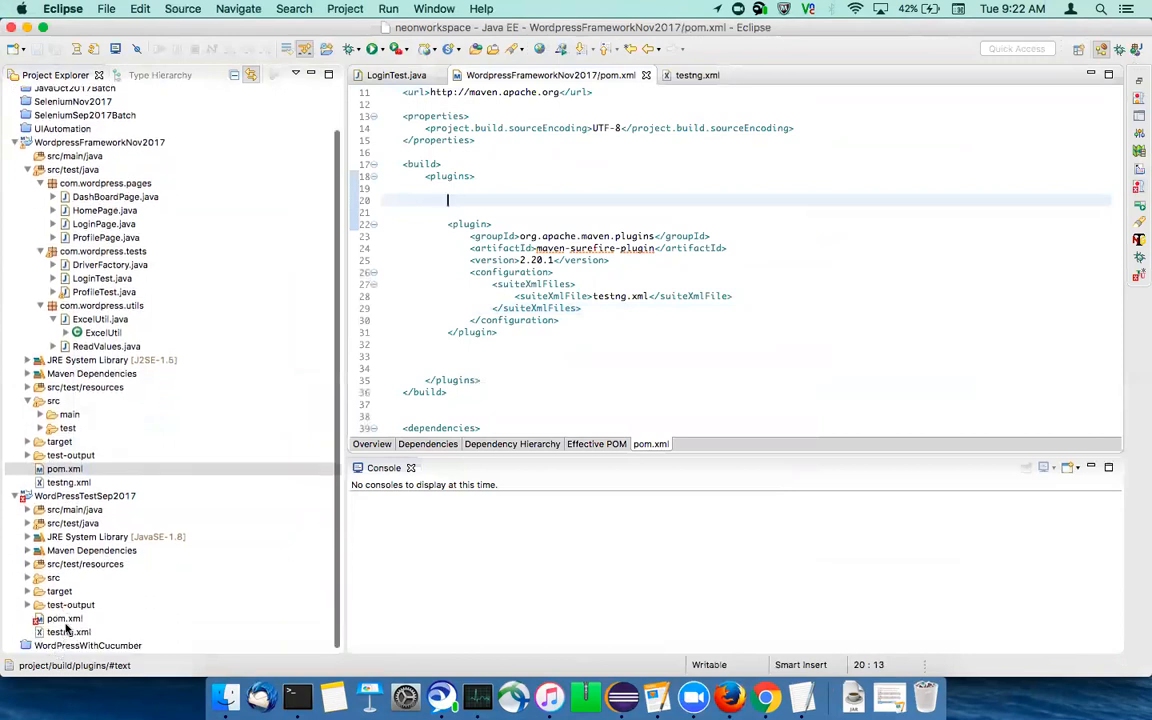
{"action": "left_click", "coordinate": [66, 620]}
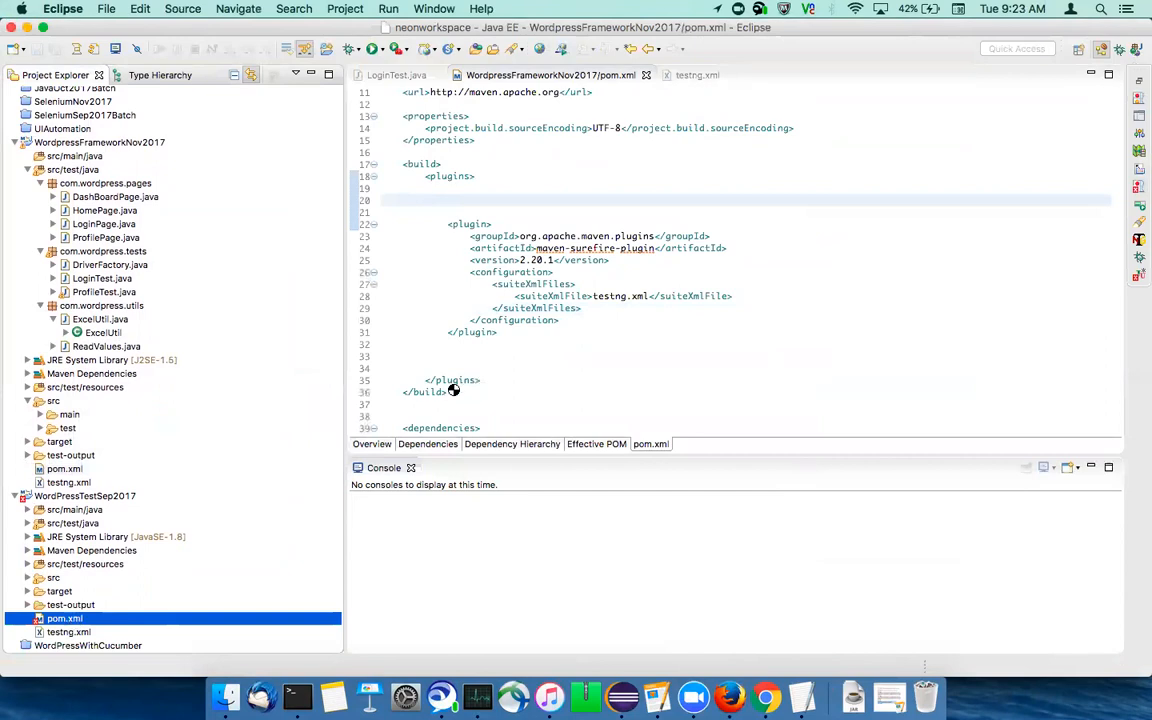
{"action": "left_click", "coordinate": [650, 444]}
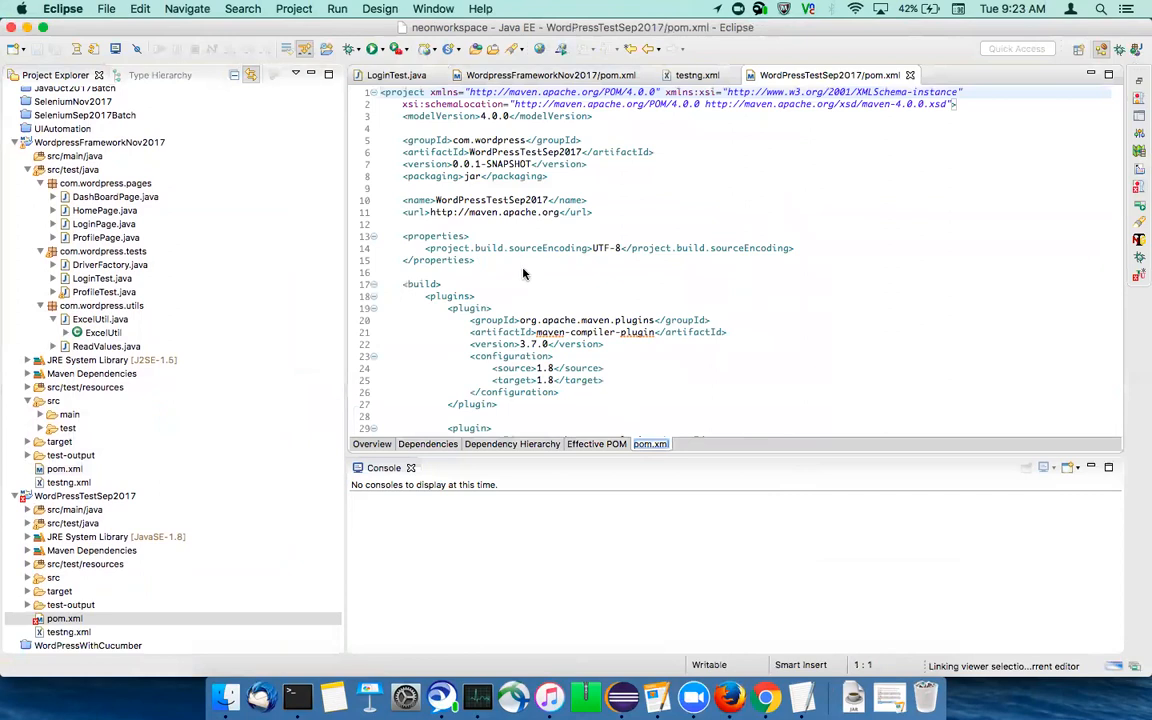
{"action": "scroll", "coordinate": [522, 338], "scroll_direction": "down", "scroll_amount": 3}
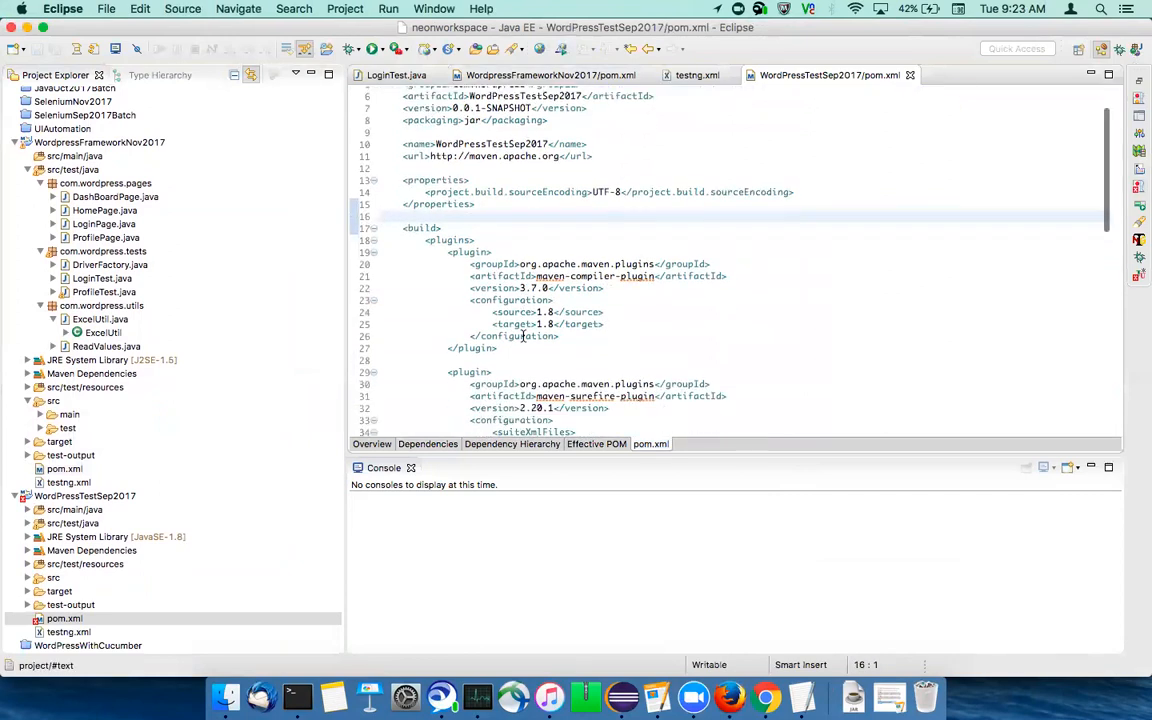
Step: Check the remaining errors in the Problems view and close WordPressTestSep2017's pom.xml
{"action": "left_click", "coordinate": [1138, 189]}
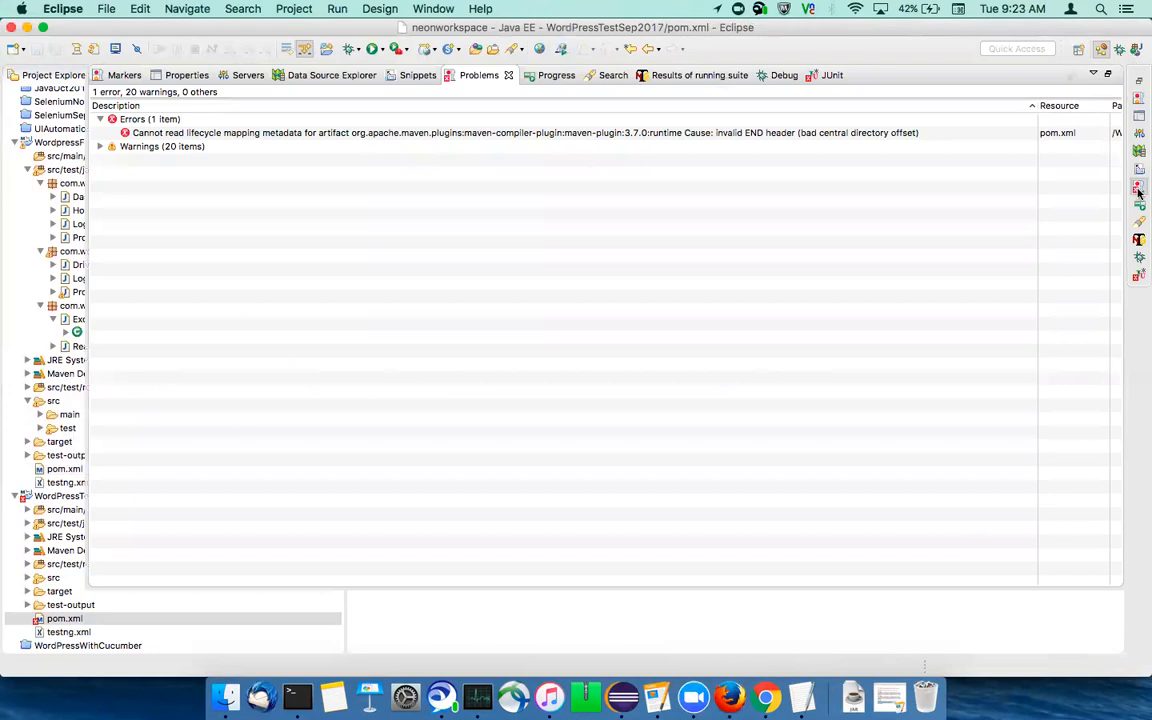
{"action": "left_click", "coordinate": [825, 625]}
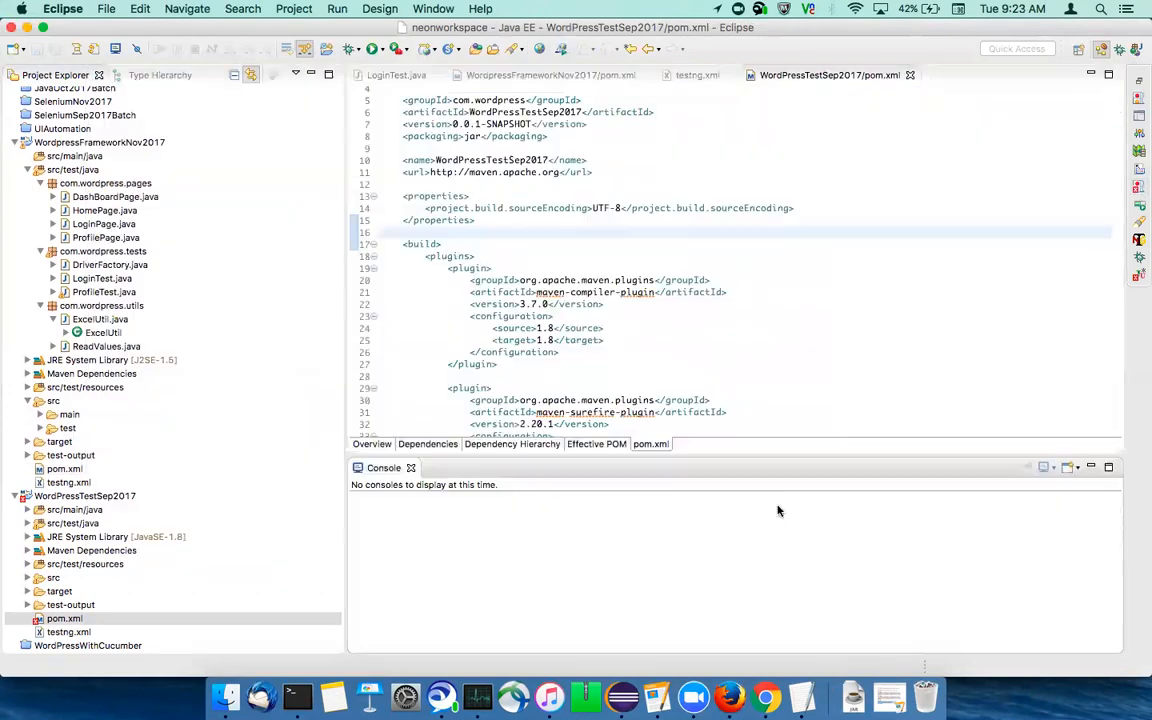
{"action": "left_click", "coordinate": [911, 75]}
{"action": "left_click", "coordinate": [911, 75]}
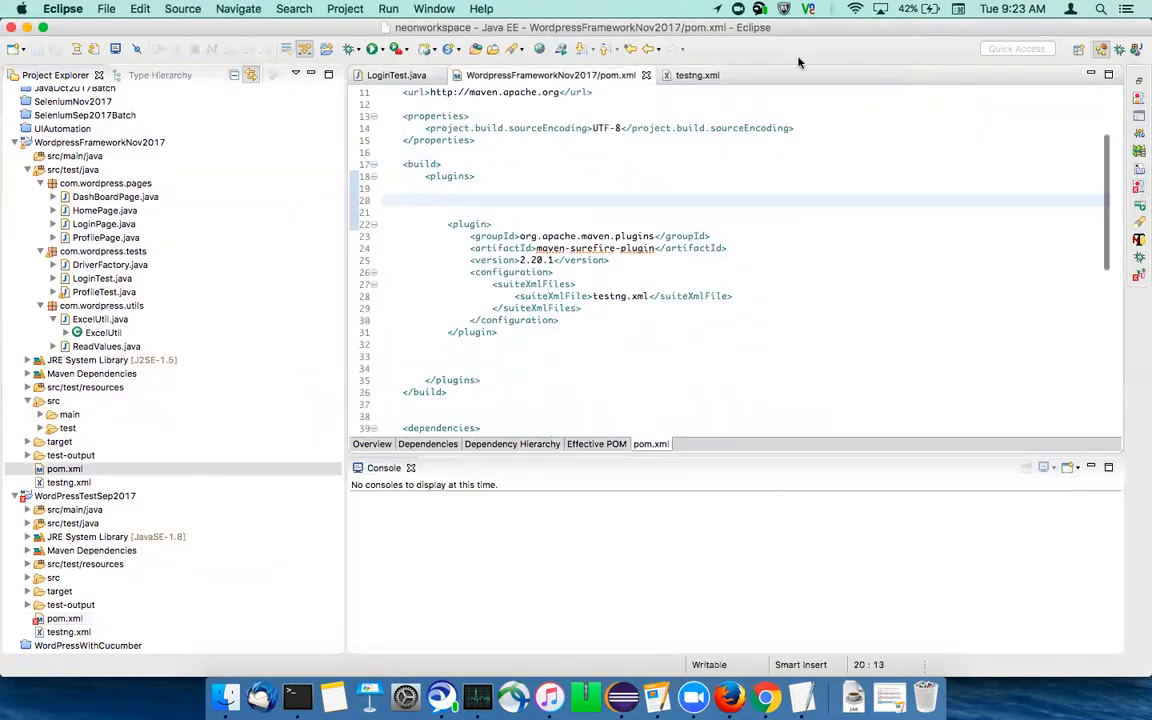
Step: Reopen WordPressTestSep2017's pom.xml as XML source and go to its build plugins
{"action": "left_click", "coordinate": [64, 619]}
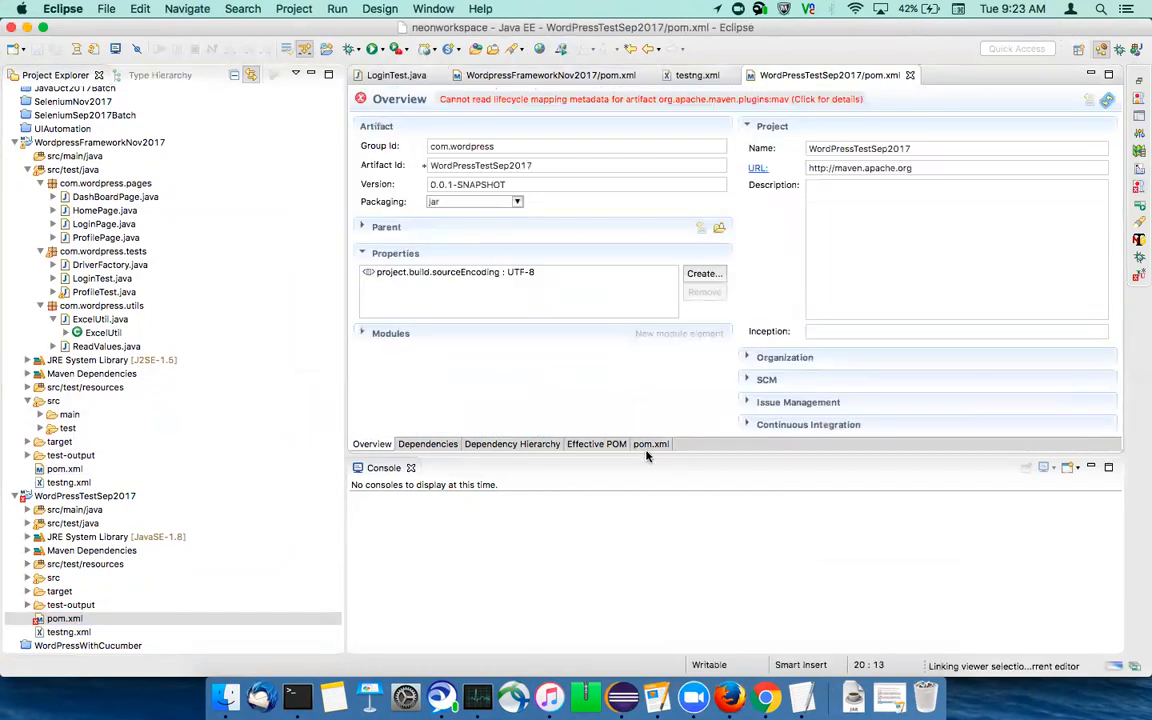
{"action": "left_click", "coordinate": [652, 444]}
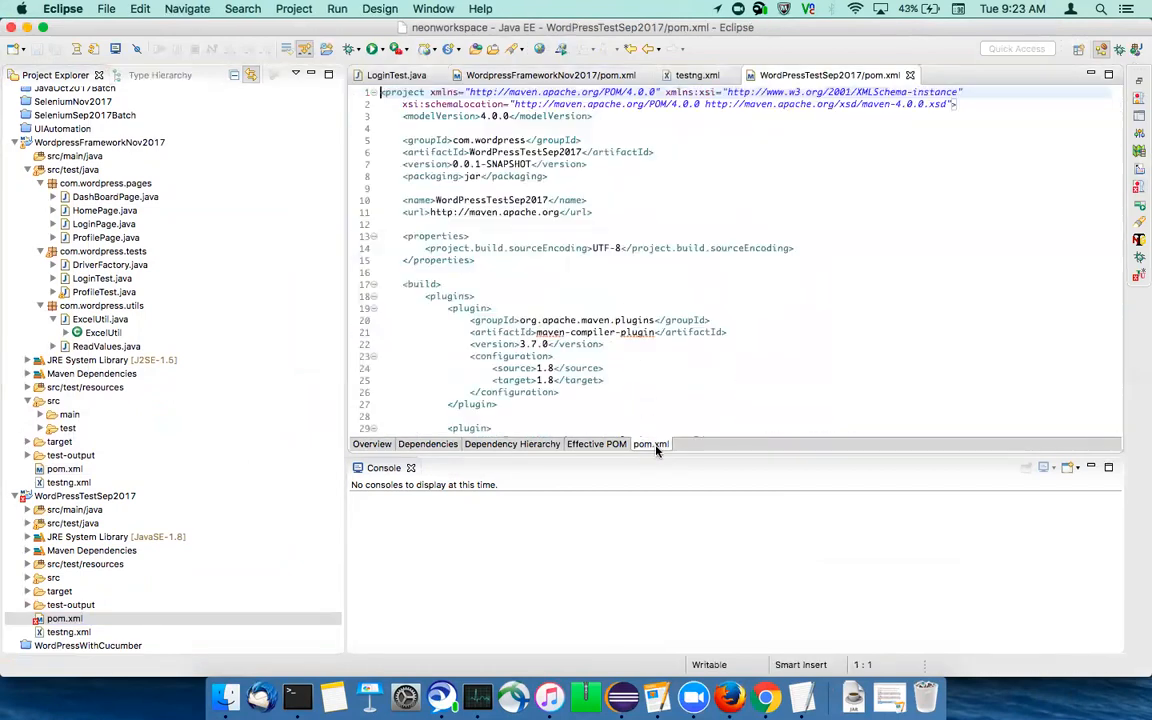
{"action": "scroll", "coordinate": [601, 369], "scroll_direction": "down", "scroll_amount": 5}
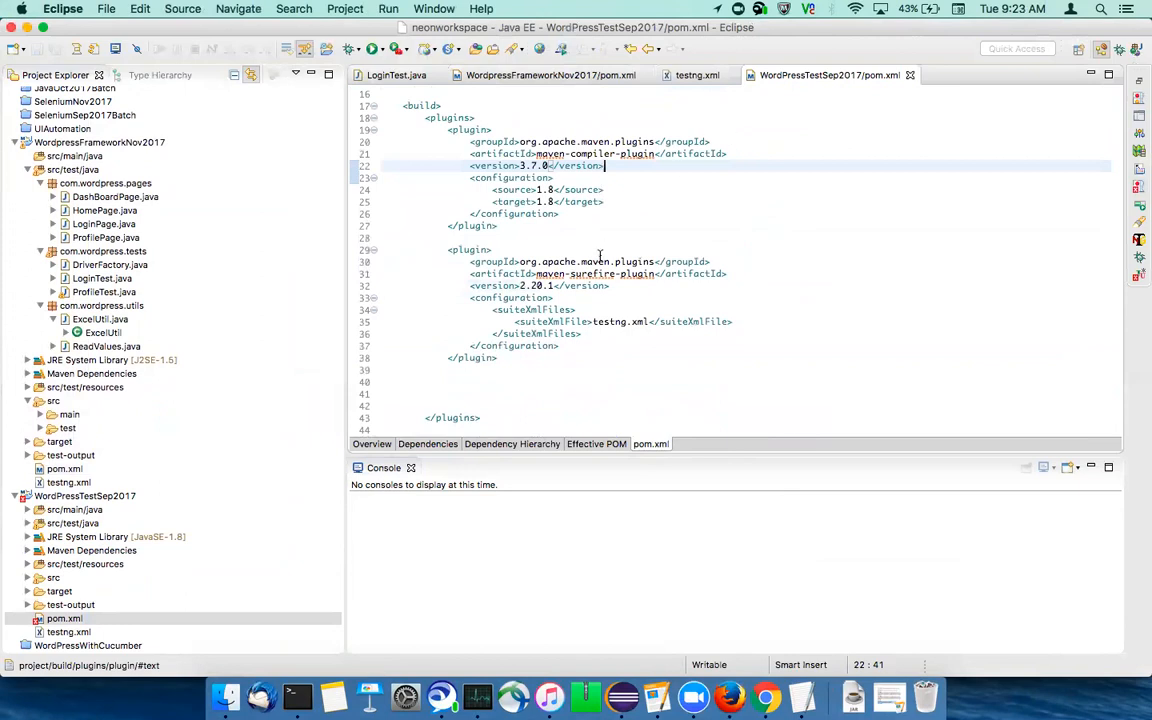
Step: Add <goals>test</goals> below the maven-surefire-plugin version in WordPressTestSep2017's pom.xml and save the file
{"action": "left_click", "coordinate": [613, 286]}
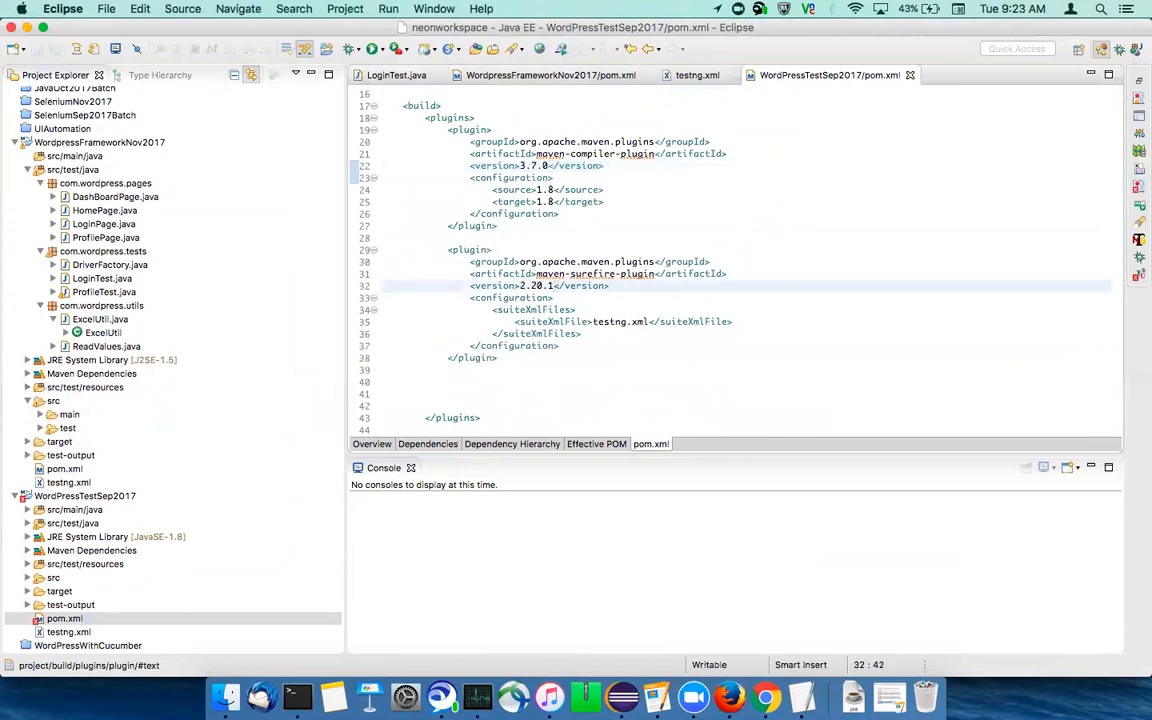
{"action": "key", "text": "Return"}
{"action": "type", "text": "<goals>test</goals>"}
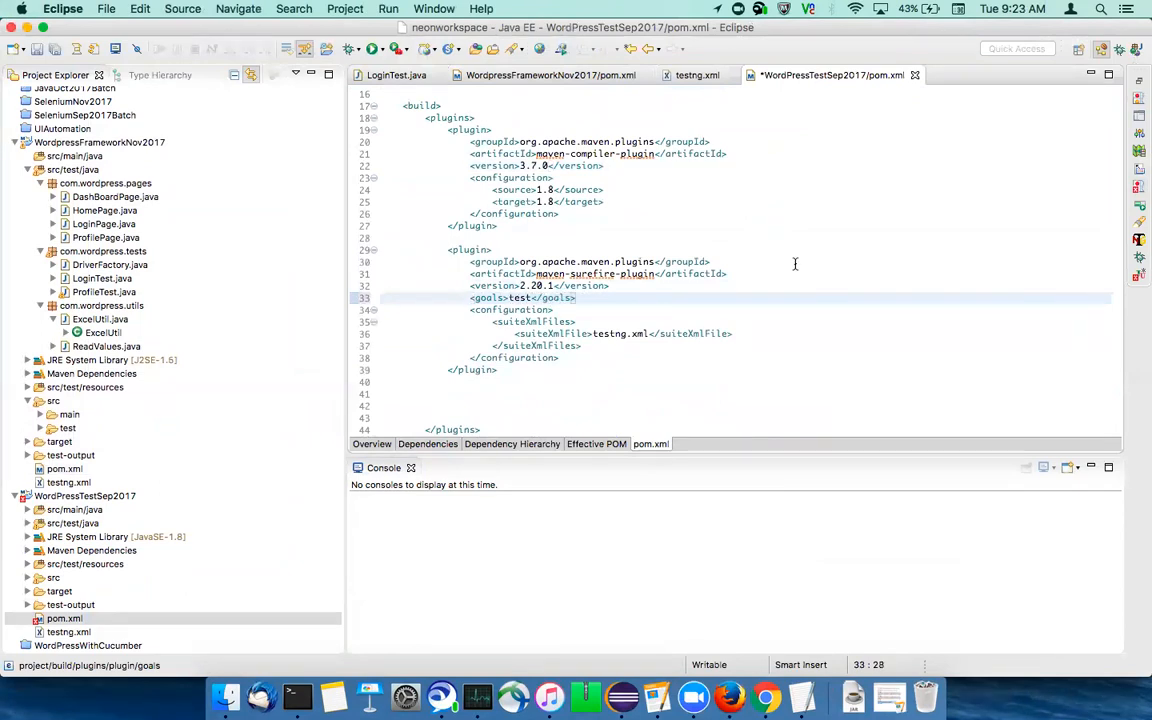
{"action": "left_click", "coordinate": [795, 264]}
{"action": "key", "text": "super+s"}
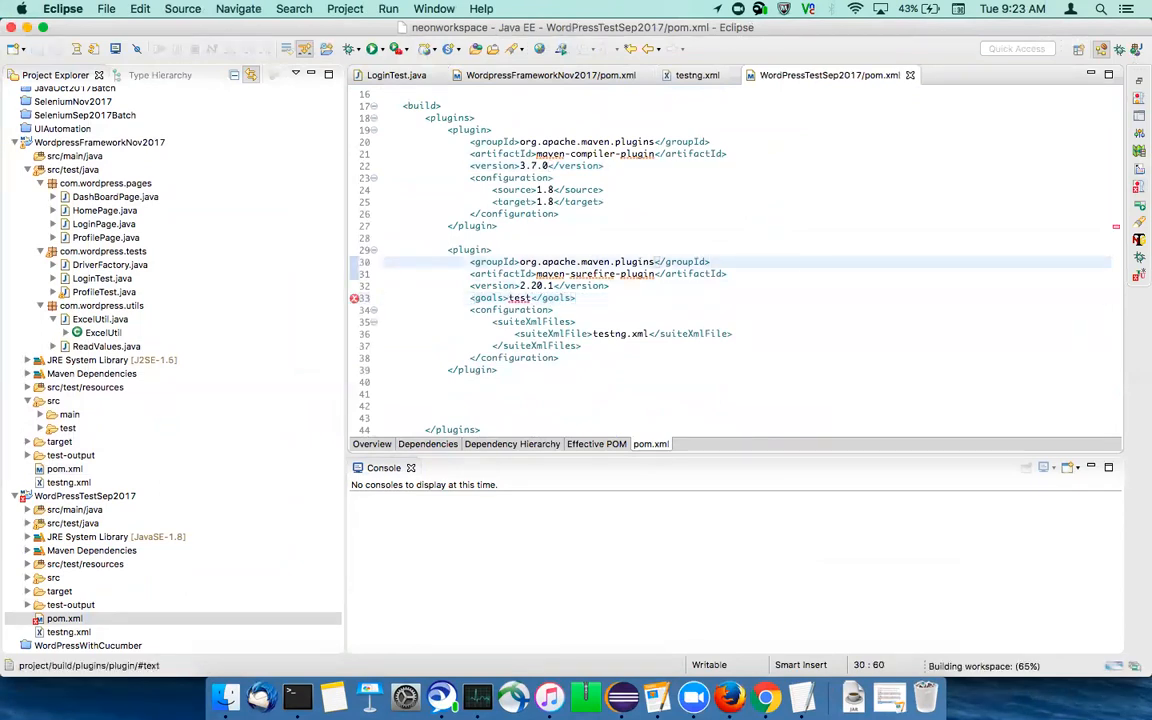
Step: Remove the <goals>test</goals> line from WordPressTestSep2017's pom.xml, save and close the file, and collapse that project
{"action": "left_click", "coordinate": [588, 298]}
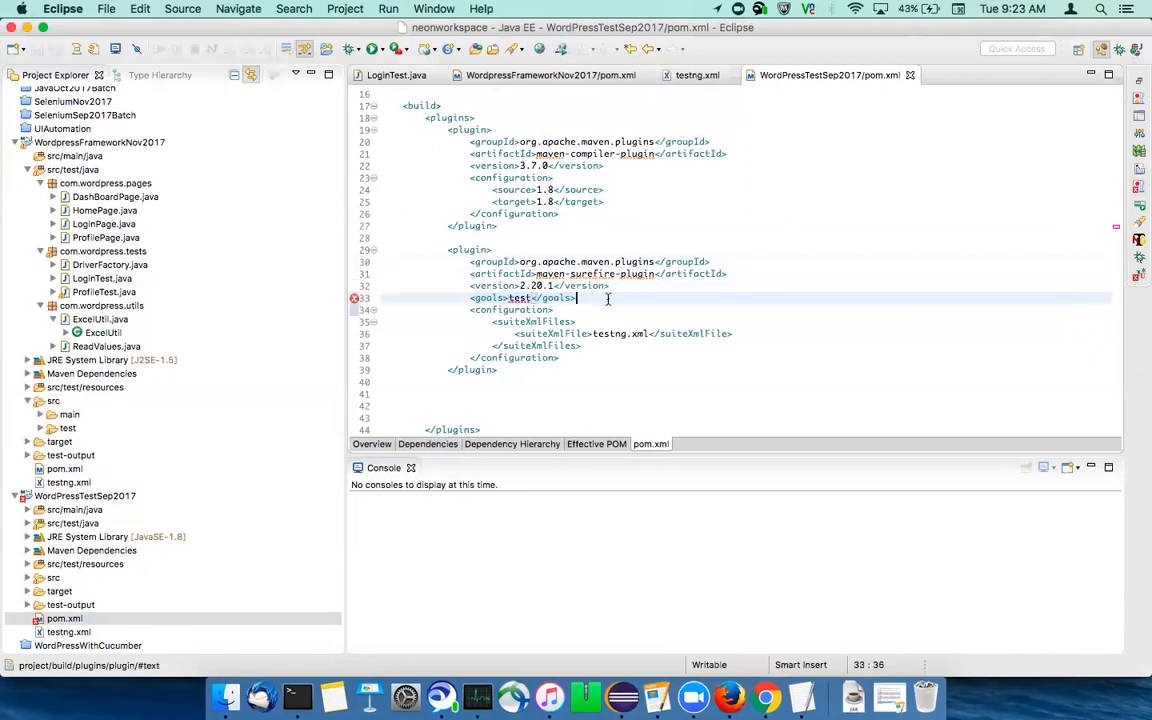
{"action": "key", "text": "BackSpace"}
{"action": "key", "text": "BackSpace"}
{"action": "key", "text": "BackSpace"}
{"action": "key", "text": "BackSpace"}
{"action": "key", "text": "BackSpace"}
{"action": "key", "text": "BackSpace"}
{"action": "key", "text": "BackSpace"}
{"action": "key", "text": "BackSpace"}
{"action": "key", "text": "BackSpace"}
{"action": "key", "text": "BackSpace"}
{"action": "key", "text": "BackSpace"}
{"action": "key", "text": "BackSpace"}
{"action": "key", "text": "BackSpace"}
{"action": "key", "text": "BackSpace"}
{"action": "key", "text": "BackSpace"}
{"action": "key", "text": "BackSpace"}
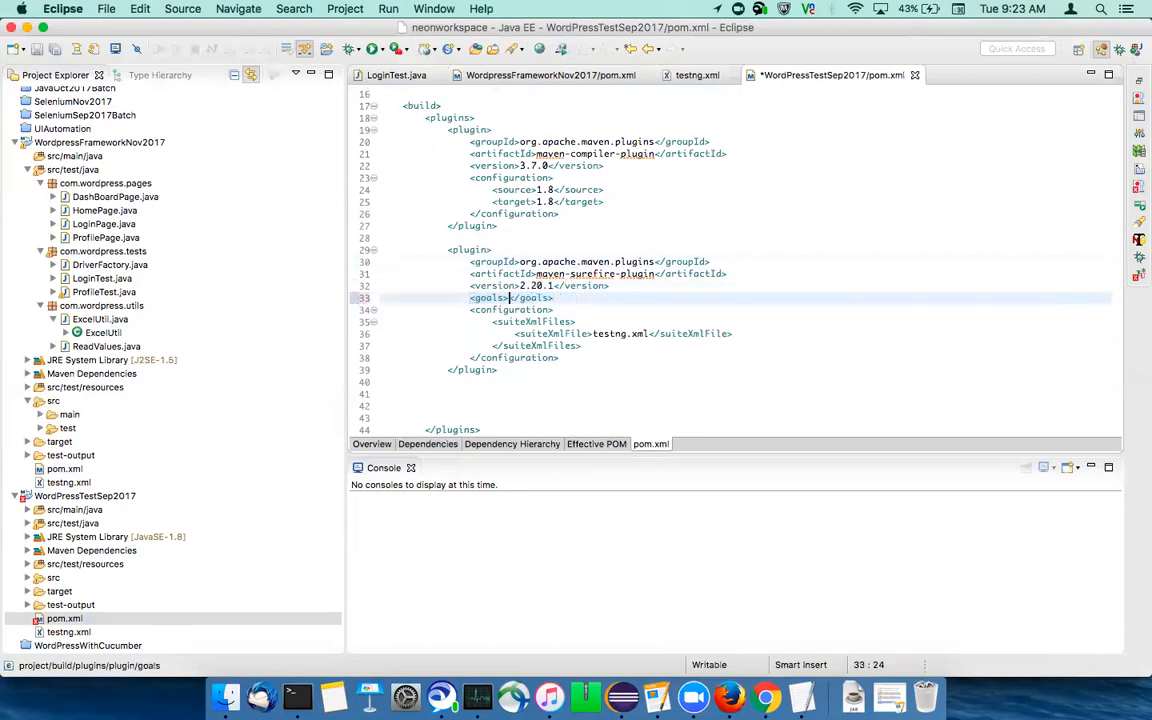
{"action": "key", "text": "BackSpace"}
{"action": "key", "text": "BackSpace"}
{"action": "key", "text": "BackSpace"}
{"action": "key", "text": "BackSpace"}
{"action": "key", "text": "BackSpace"}
{"action": "key", "text": "BackSpace"}
{"action": "key", "text": "BackSpace"}
{"action": "key", "text": "BackSpace"}
{"action": "key", "text": "super+s"}
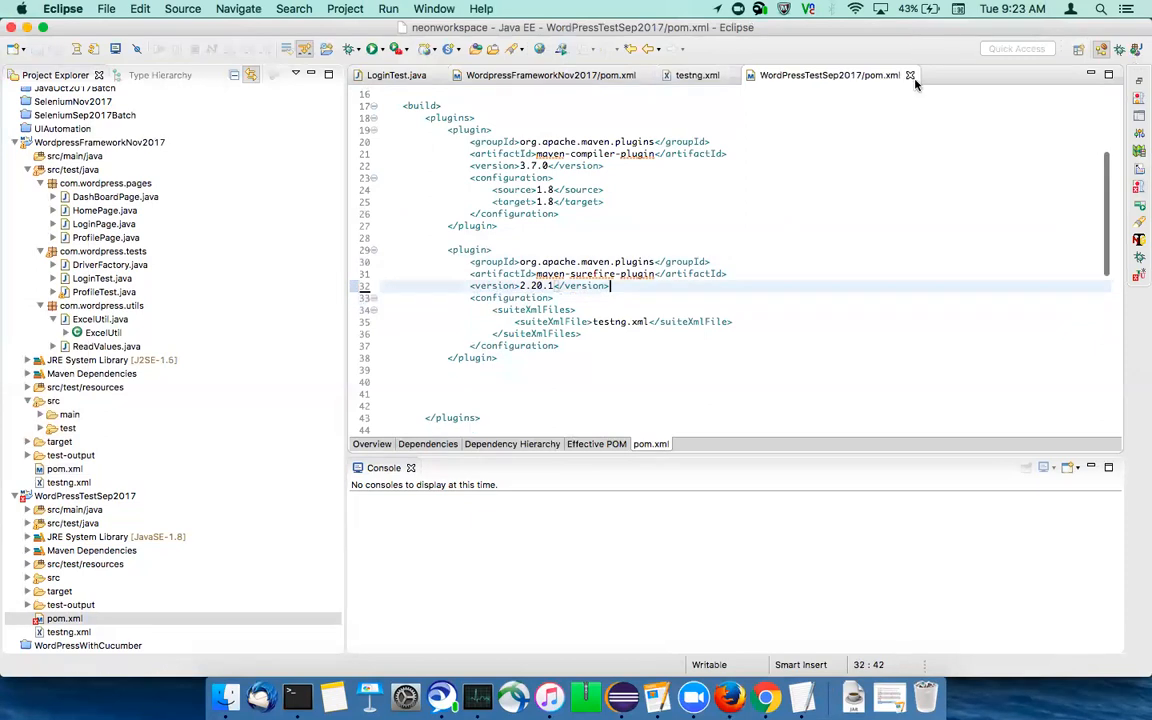
{"action": "left_click", "coordinate": [15, 496]}
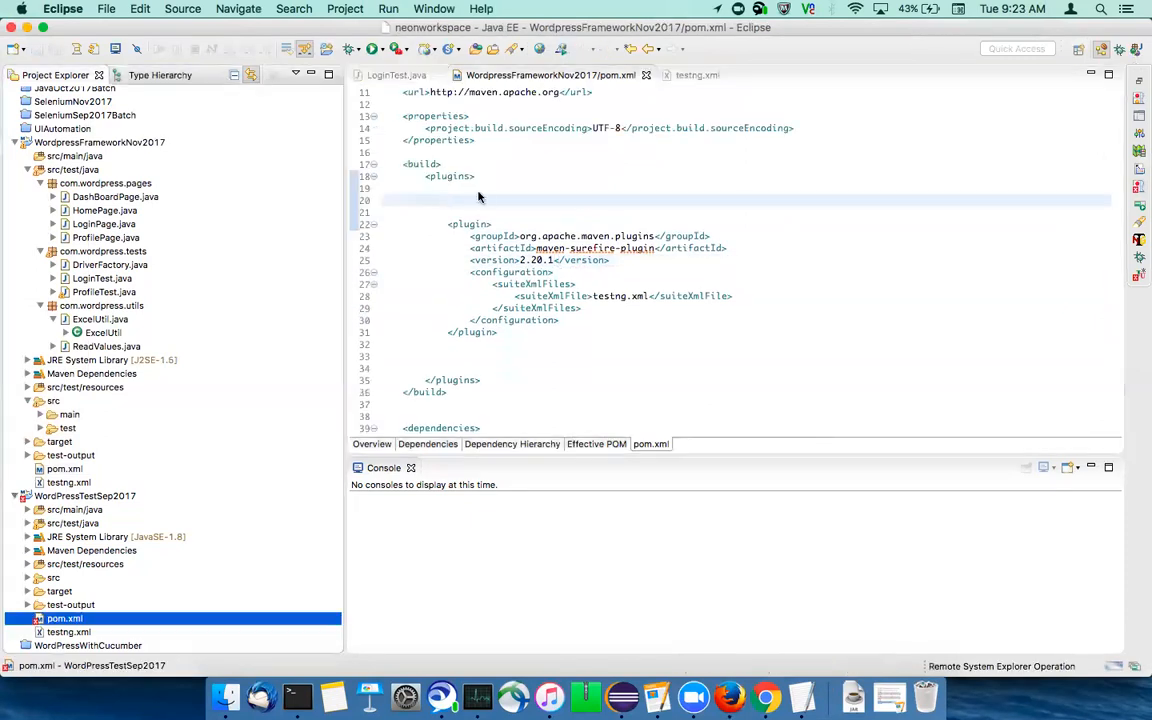
{"action": "left_click", "coordinate": [458, 190]}
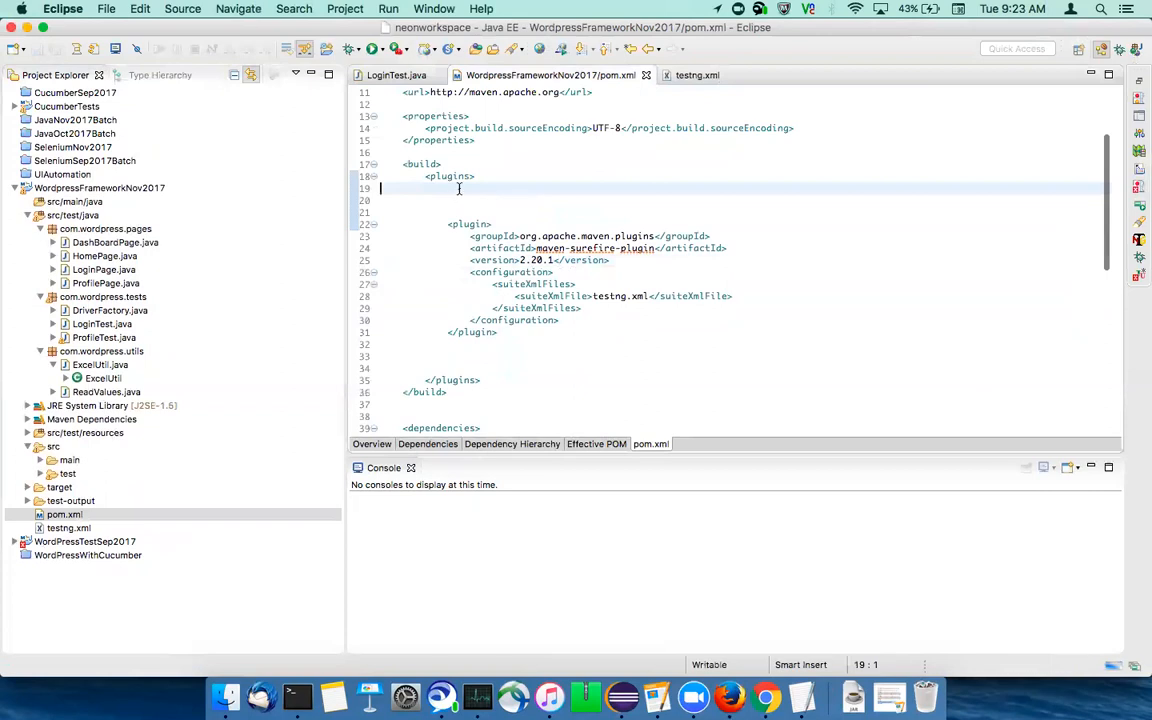
Step: Switch to Jenkins in Chrome, start a new build of QA_JOB and open the console output of build #2
{"action": "left_click", "coordinate": [766, 697]}
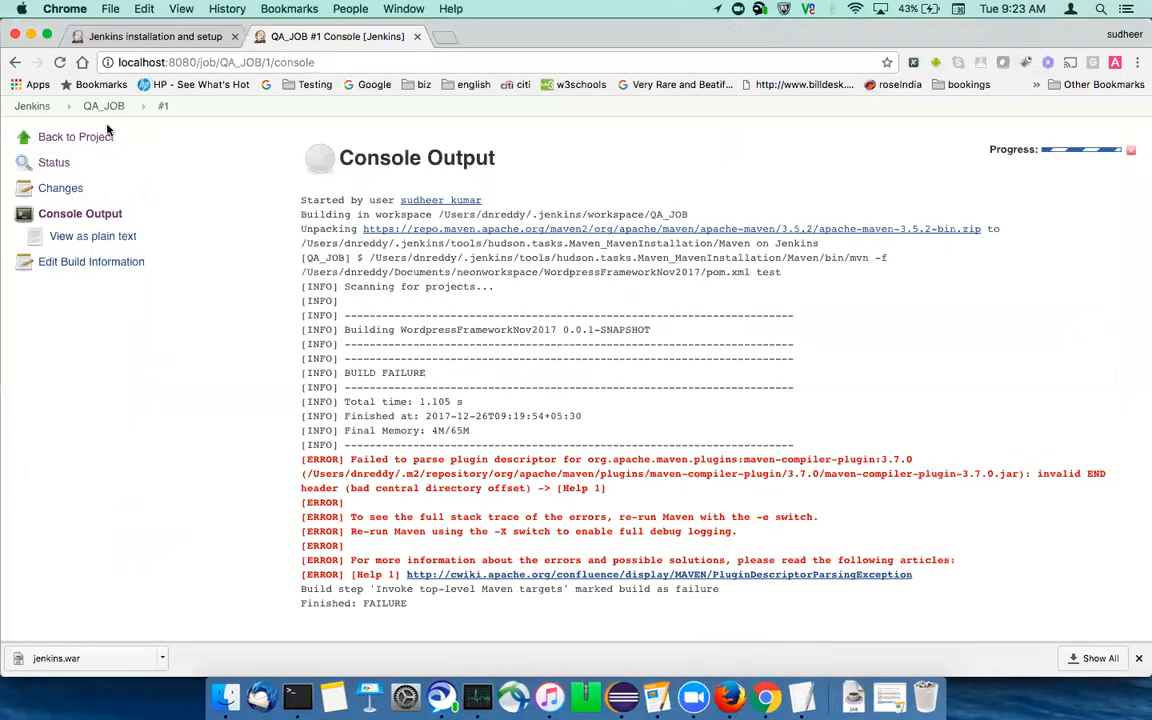
{"action": "left_click", "coordinate": [76, 137]}
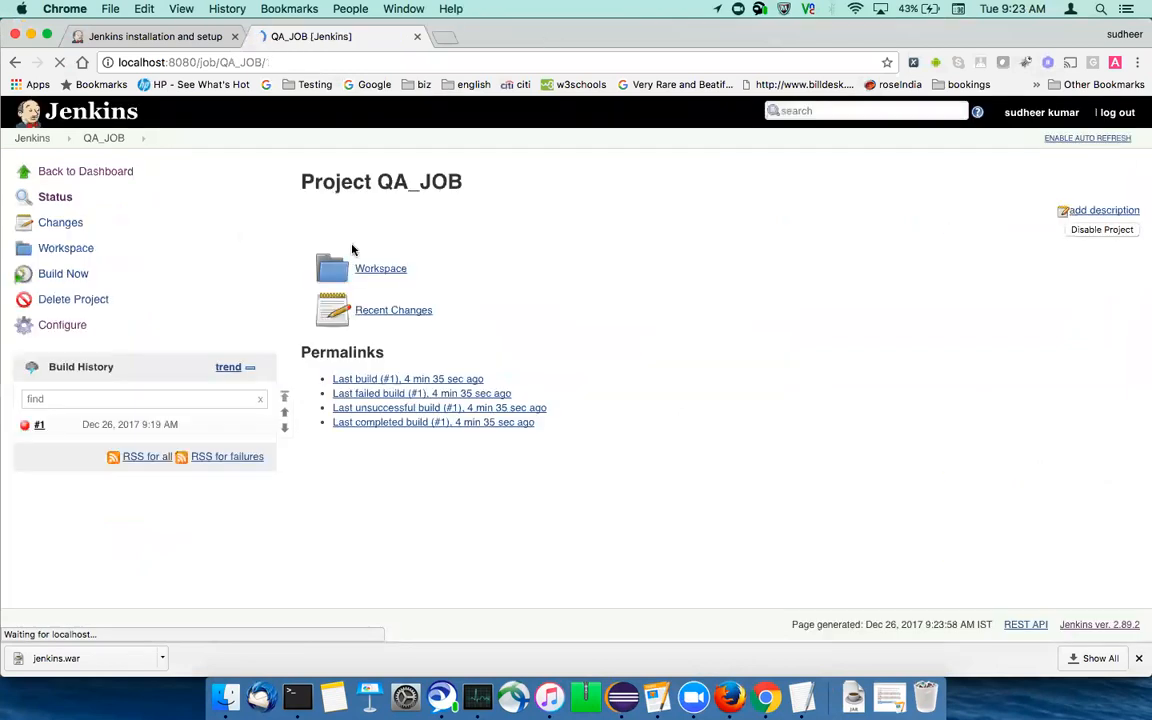
{"action": "left_click", "coordinate": [84, 275]}
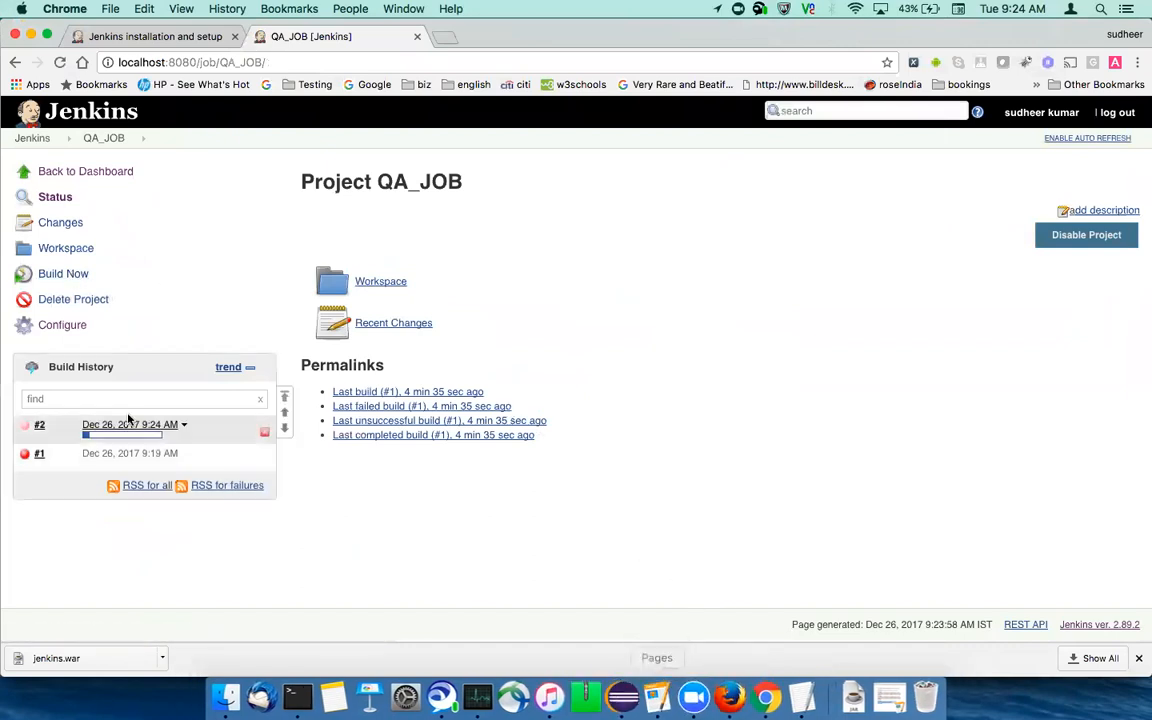
{"action": "left_click", "coordinate": [40, 426]}
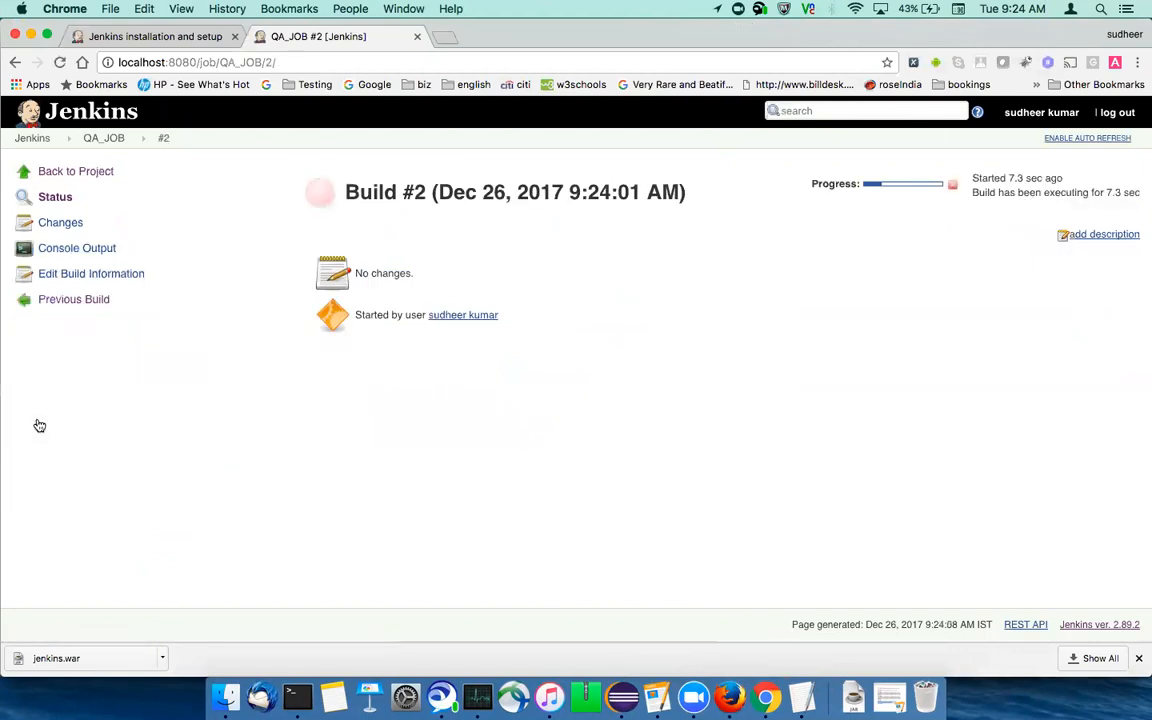
{"action": "left_click", "coordinate": [85, 249]}
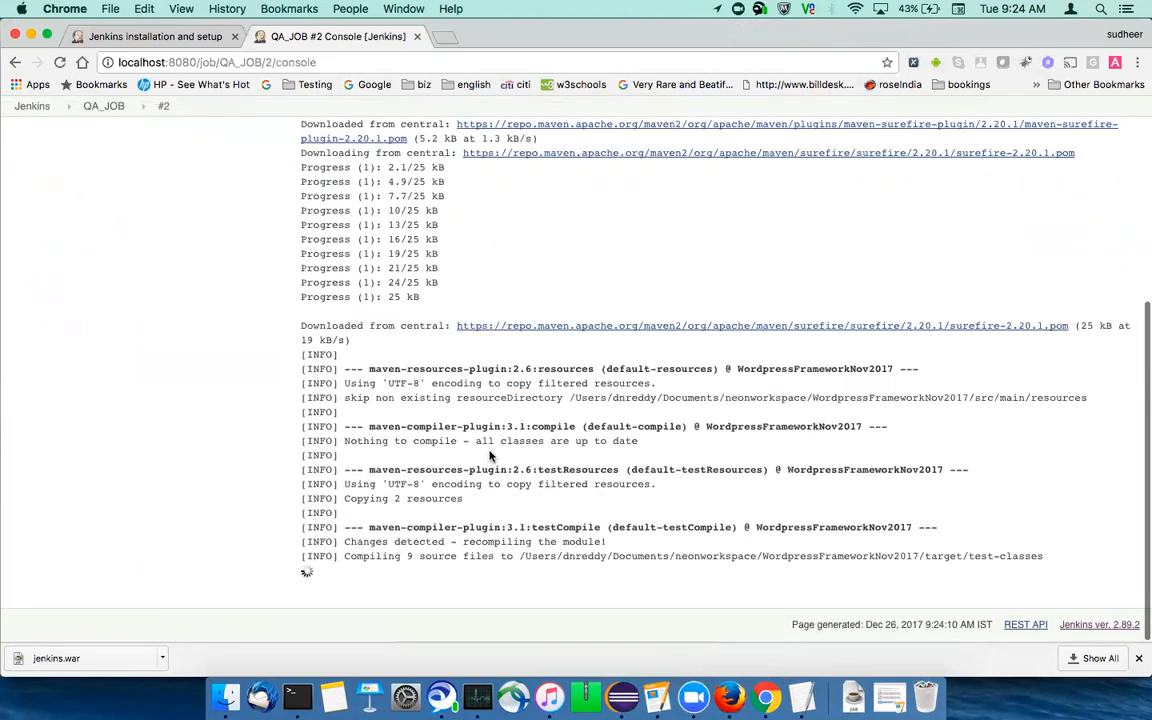
{"action": "scroll", "coordinate": [476, 507], "scroll_direction": "down", "scroll_amount": 1}
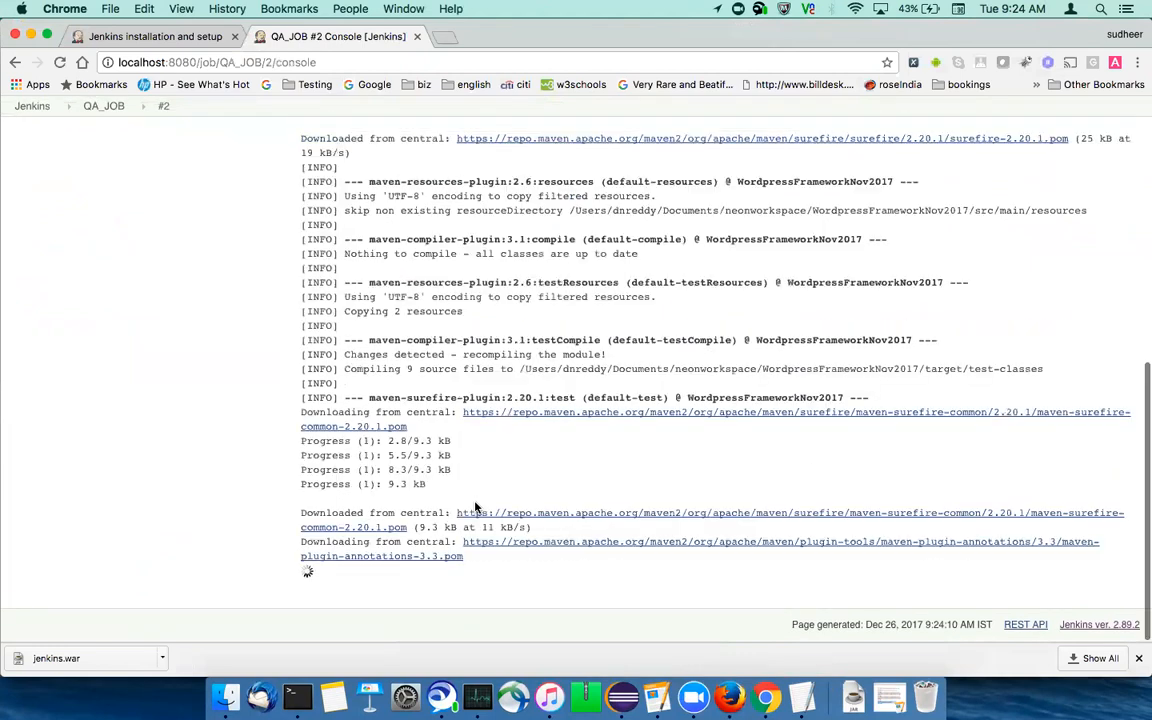
Step: Switch to Eclipse and review the maven-surefire-plugin block in WordpressFrameworkNov2017's pom.xml, checking the build's console in Chrome in between
{"action": "left_click", "coordinate": [622, 696]}
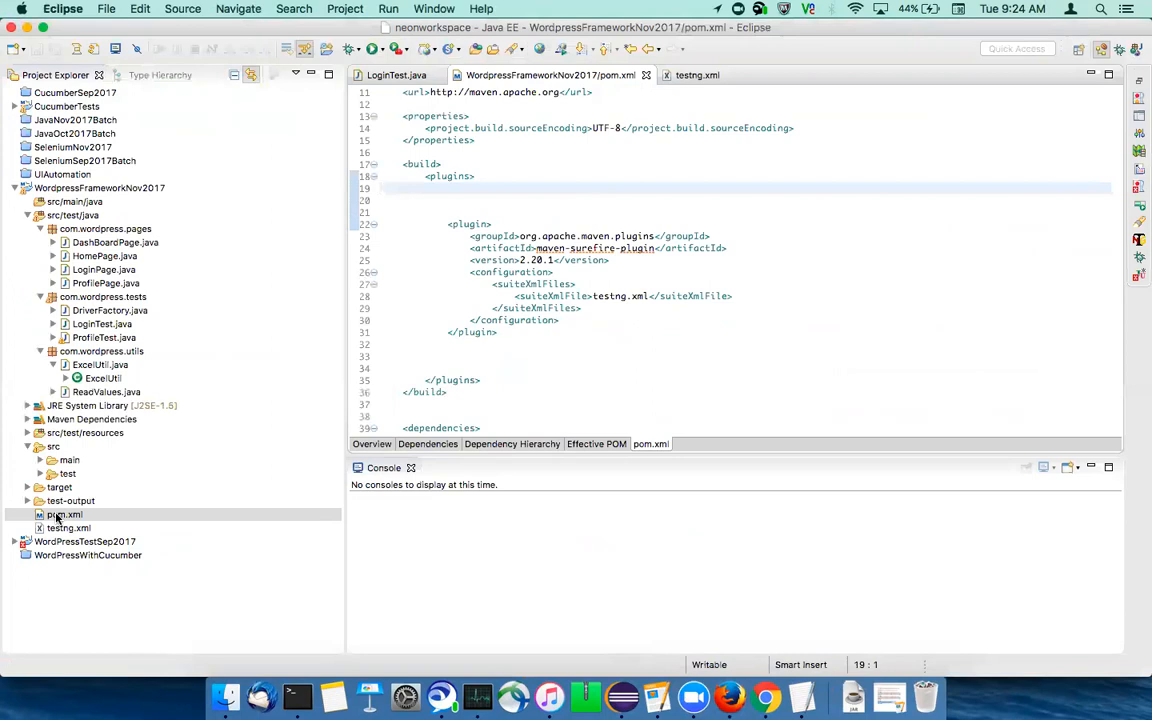
{"action": "left_click", "coordinate": [465, 197]}
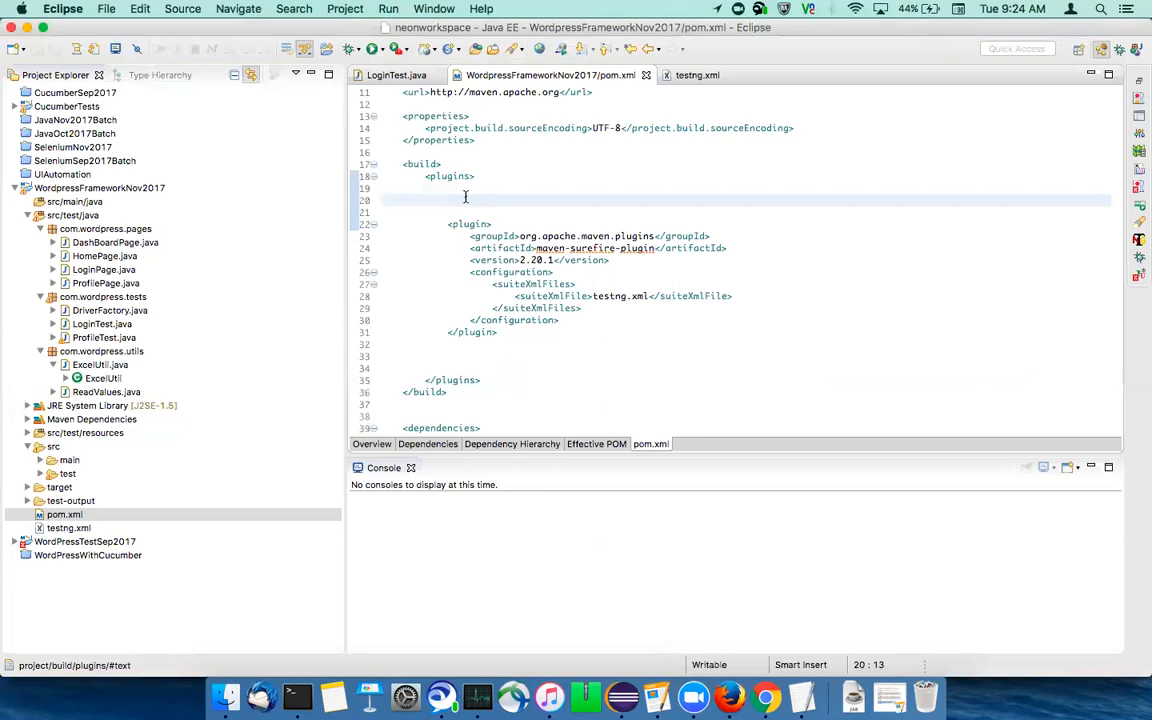
{"action": "left_click", "coordinate": [765, 697]}
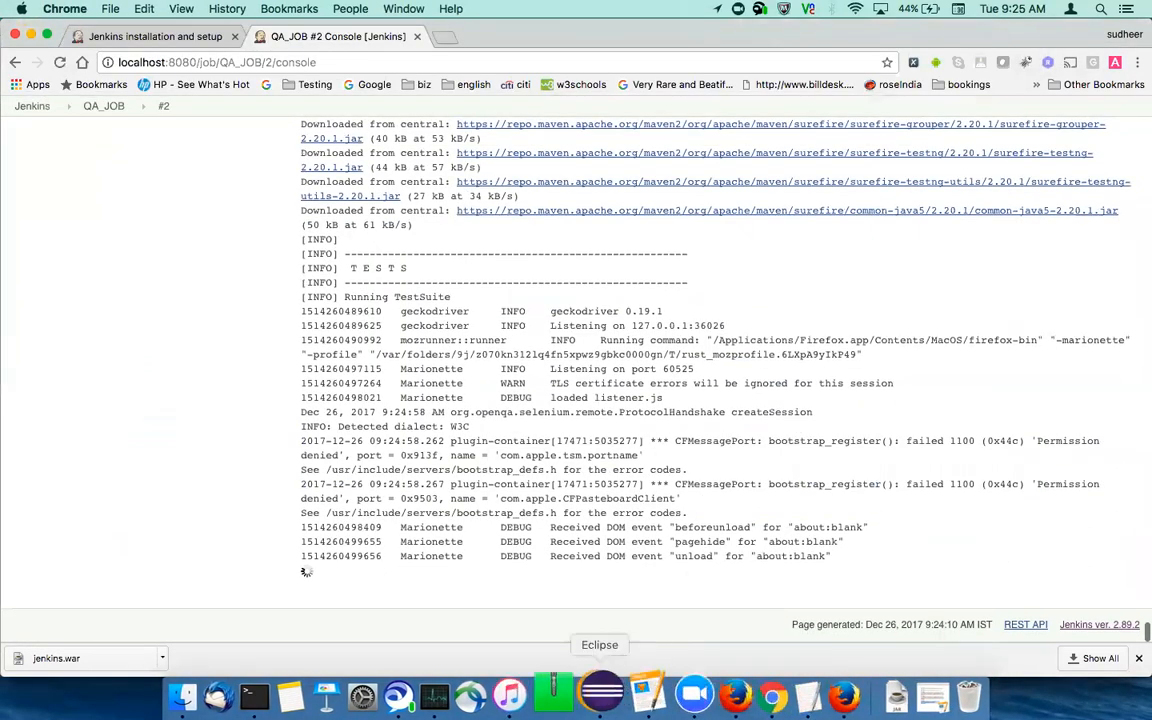
{"action": "left_click", "coordinate": [601, 690]}
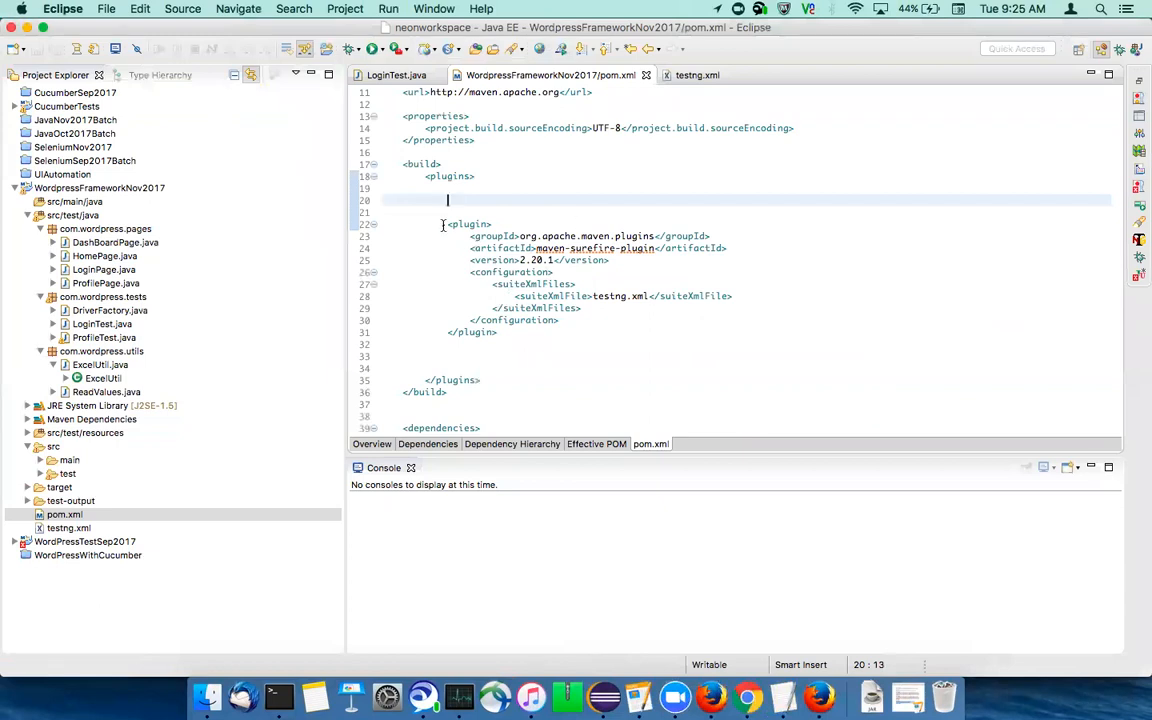
{"action": "left_click_drag", "start_coordinate": [428, 225], "coordinate": [528, 340]}
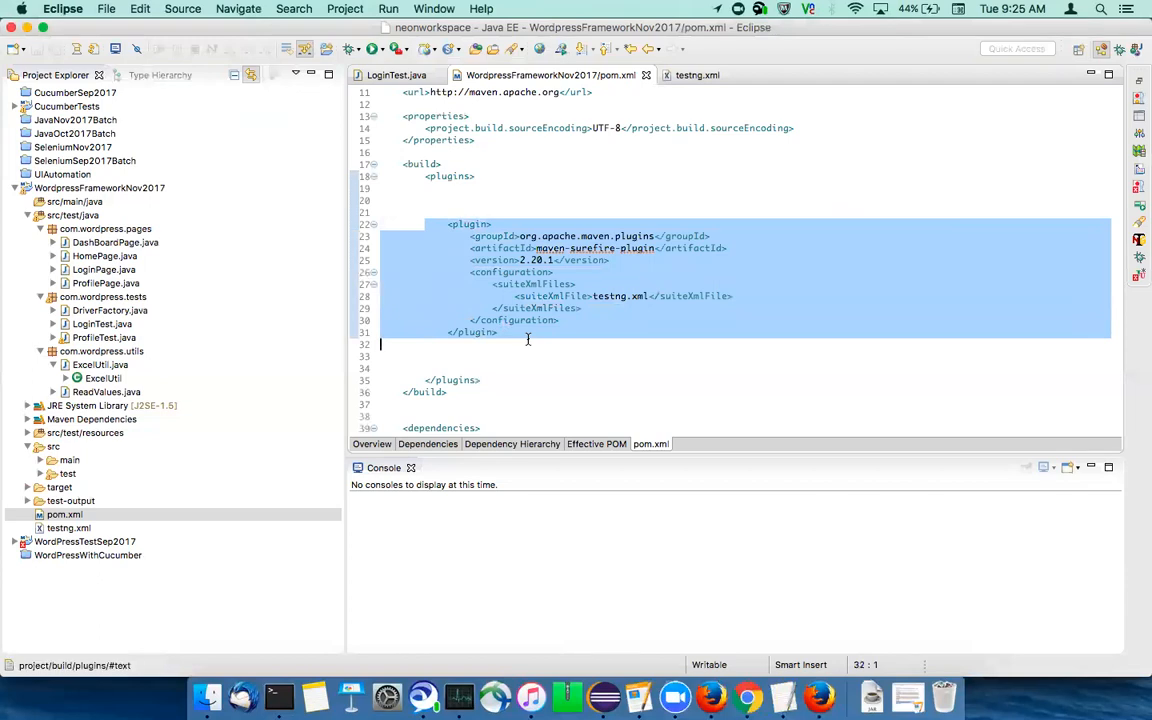
Step: Open WordpressFrameworkNov2017's testng.xml and review the login test that runs com.wordpress.tests.LoginTest in Firefox
{"action": "left_click", "coordinate": [78, 530]}
{"action": "double_click", "coordinate": [68, 528]}
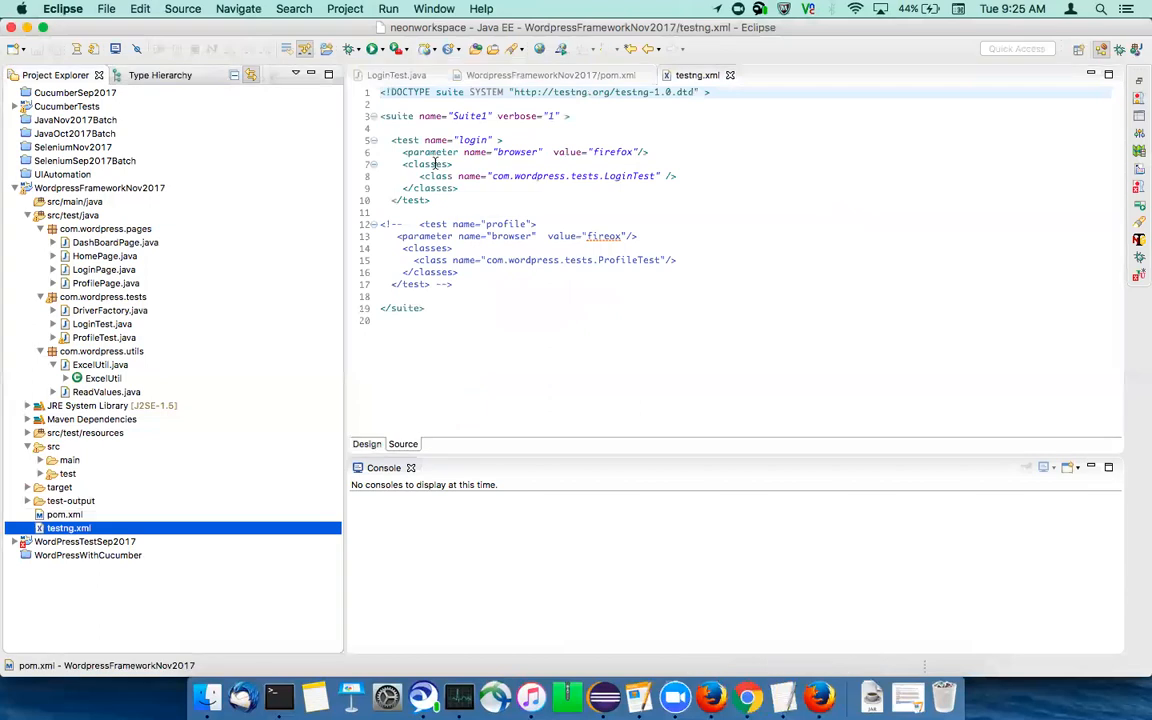
{"action": "left_click_drag", "start_coordinate": [443, 200], "coordinate": [375, 147]}
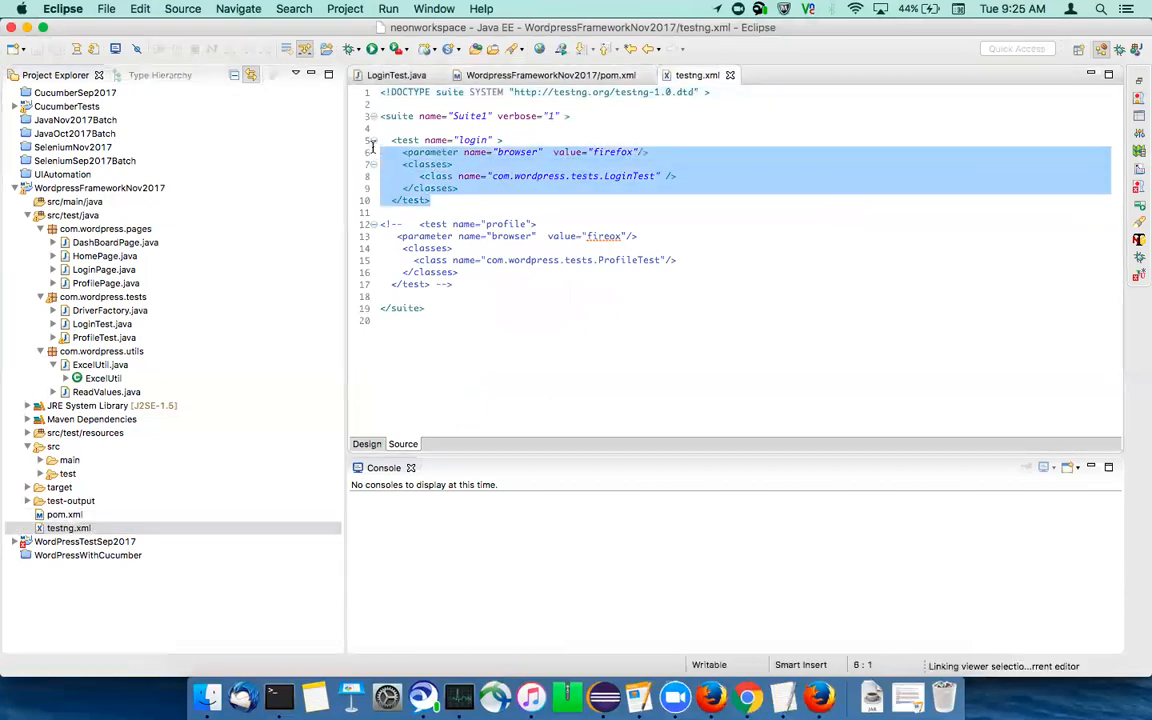
Step: Check the Firefox windows of the running tests and ignore the Firefox Web Content crash reports
{"action": "left_click", "coordinate": [818, 706]}
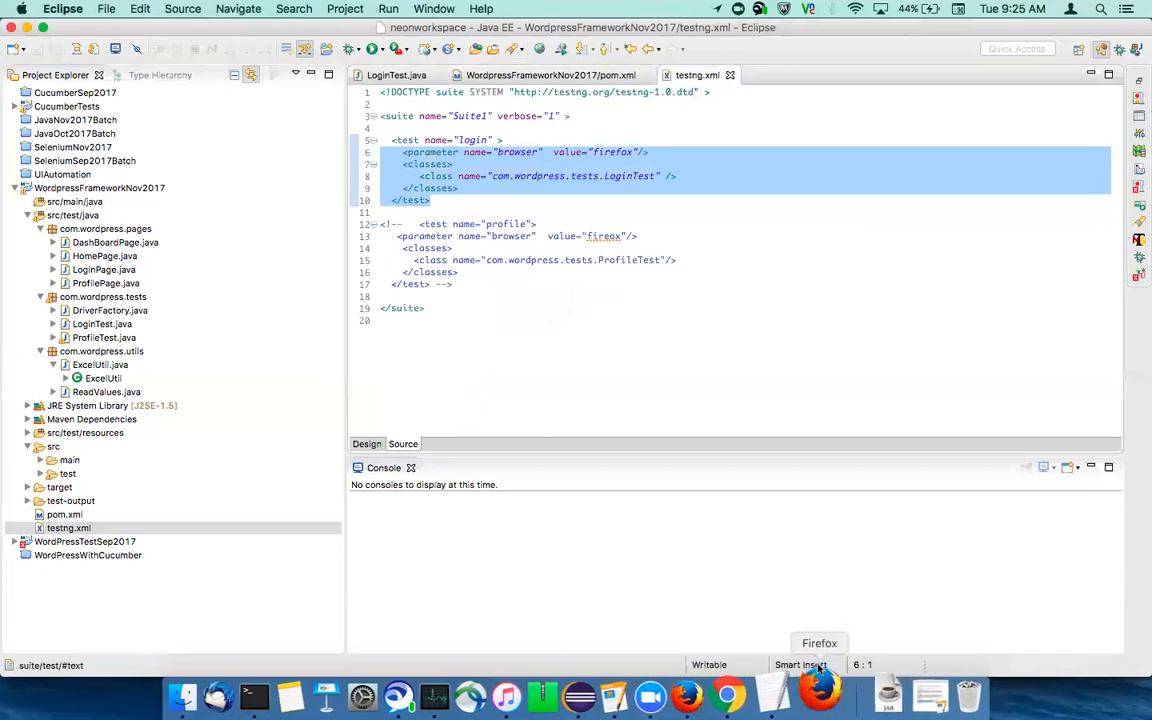
{"action": "left_click", "coordinate": [595, 402]}
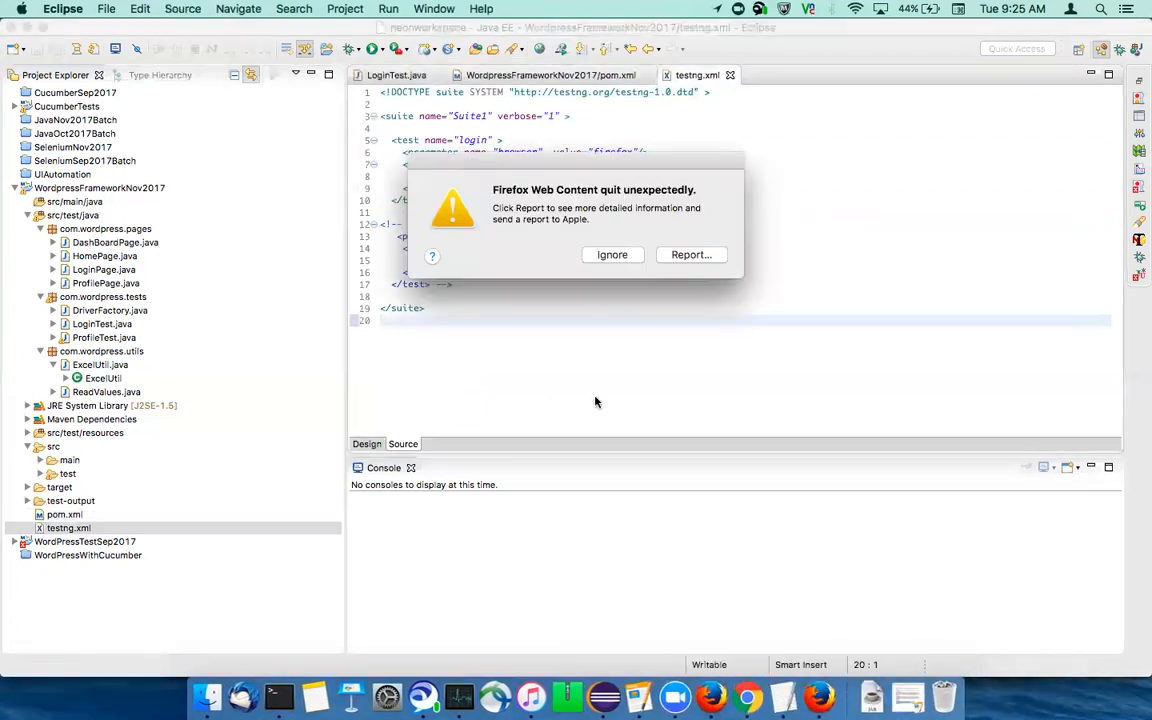
{"action": "left_click", "coordinate": [612, 254]}
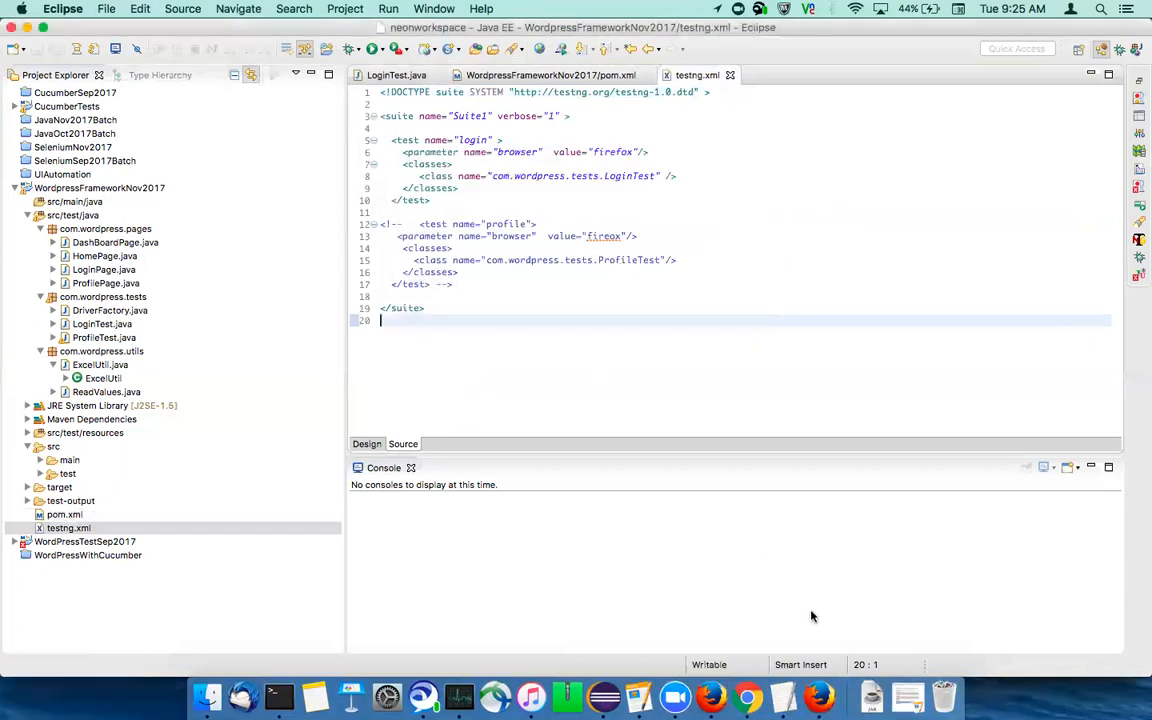
{"action": "left_click", "coordinate": [820, 688]}
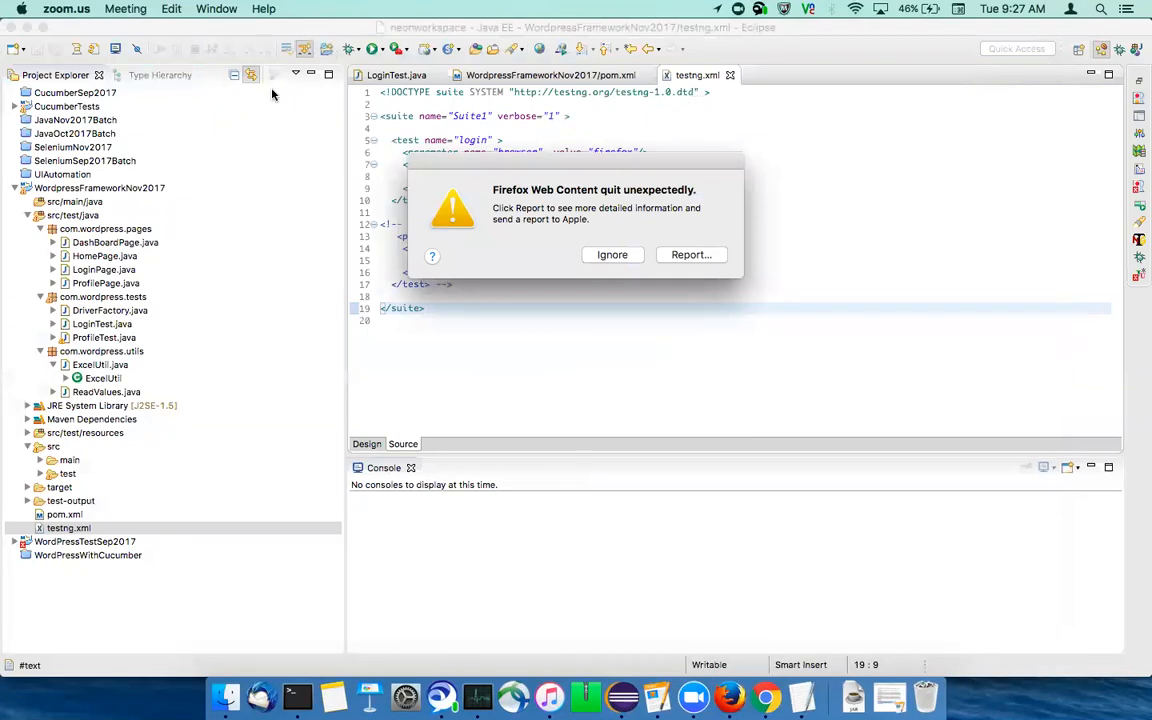
{"action": "left_click", "coordinate": [612, 254]}
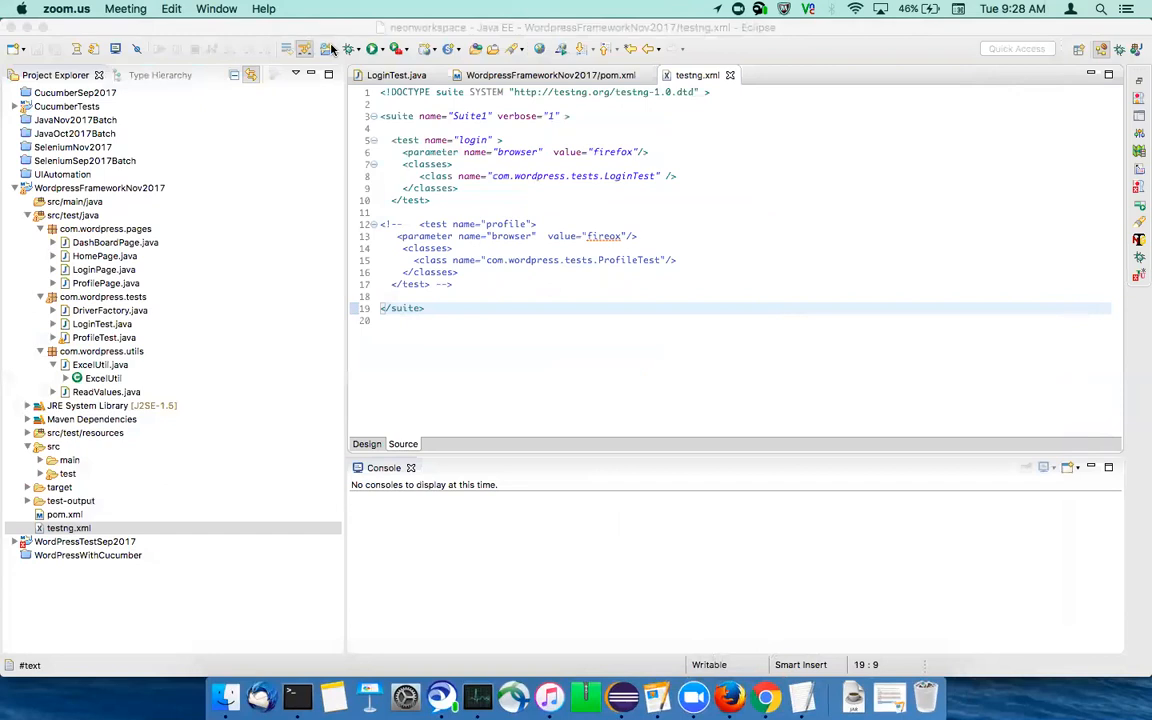
Step: Switch to Chrome and examine build #2's console output, from the test results and failure details back to the start of the log
{"action": "left_click", "coordinate": [768, 692]}
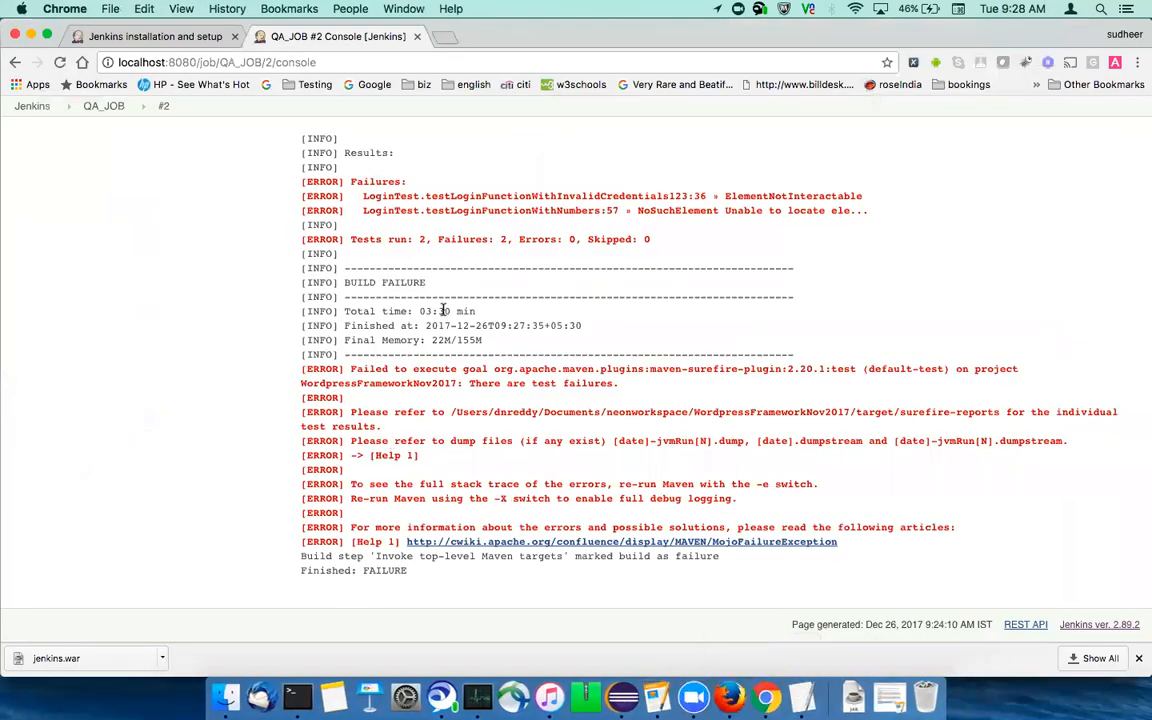
{"action": "scroll", "coordinate": [400, 280], "scroll_direction": "up", "scroll_amount": 5}
{"action": "scroll", "coordinate": [403, 333], "scroll_direction": "down", "scroll_amount": 5}
{"action": "scroll", "coordinate": [380, 300], "scroll_direction": "up", "scroll_amount": 1}
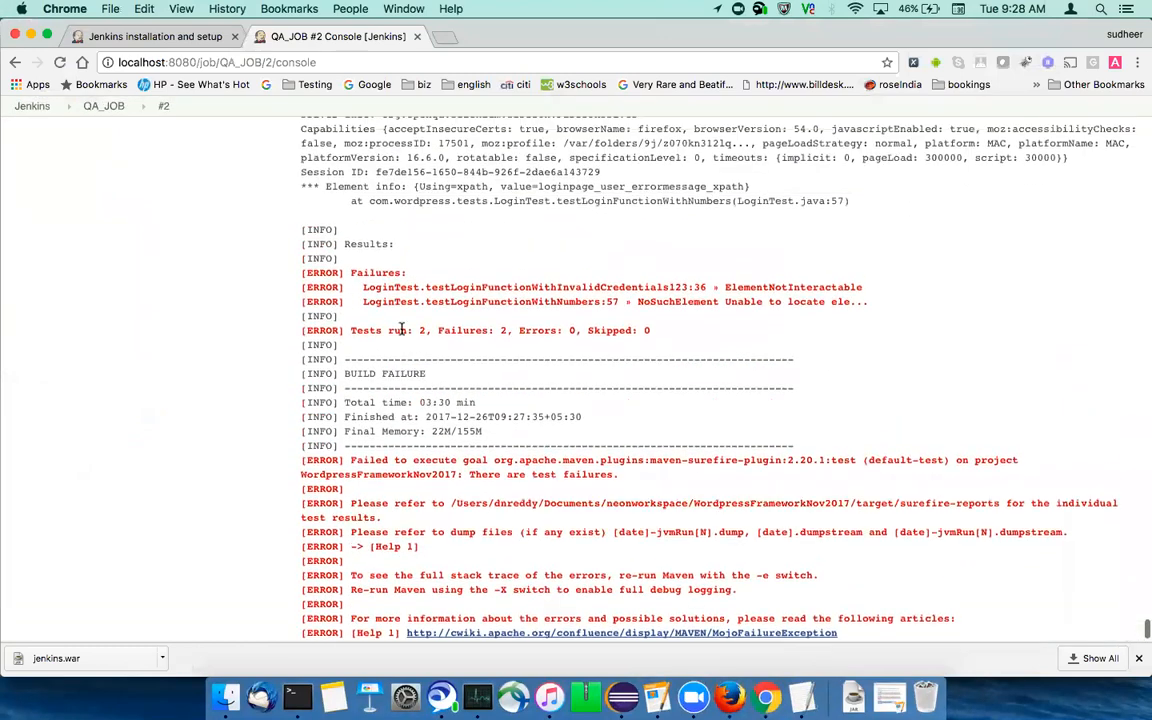
{"action": "scroll", "coordinate": [360, 295], "scroll_direction": "up", "scroll_amount": 5}
{"action": "scroll", "coordinate": [397, 330], "scroll_direction": "down", "scroll_amount": 10}
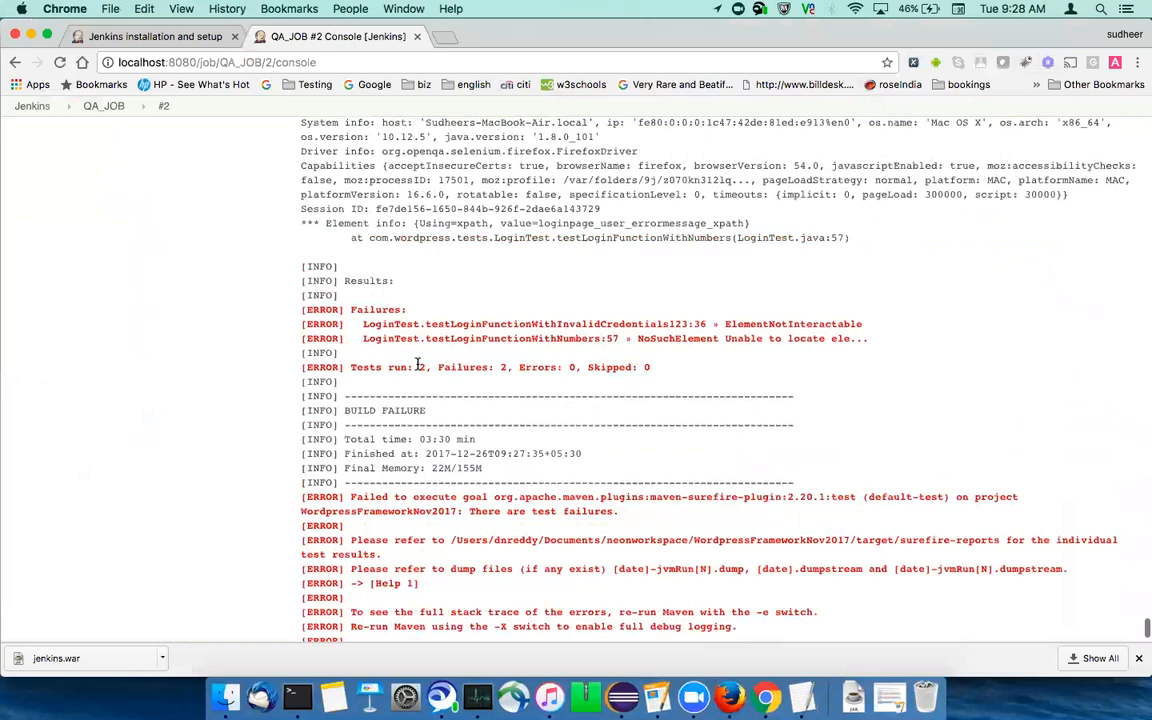
{"action": "left_click_drag", "start_coordinate": [418, 364], "coordinate": [427, 365]}
{"action": "left_click_drag", "start_coordinate": [502, 365], "coordinate": [487, 364]}
{"action": "left_click", "coordinate": [488, 366]}
{"action": "scroll", "coordinate": [507, 440], "scroll_direction": "down", "scroll_amount": 3}
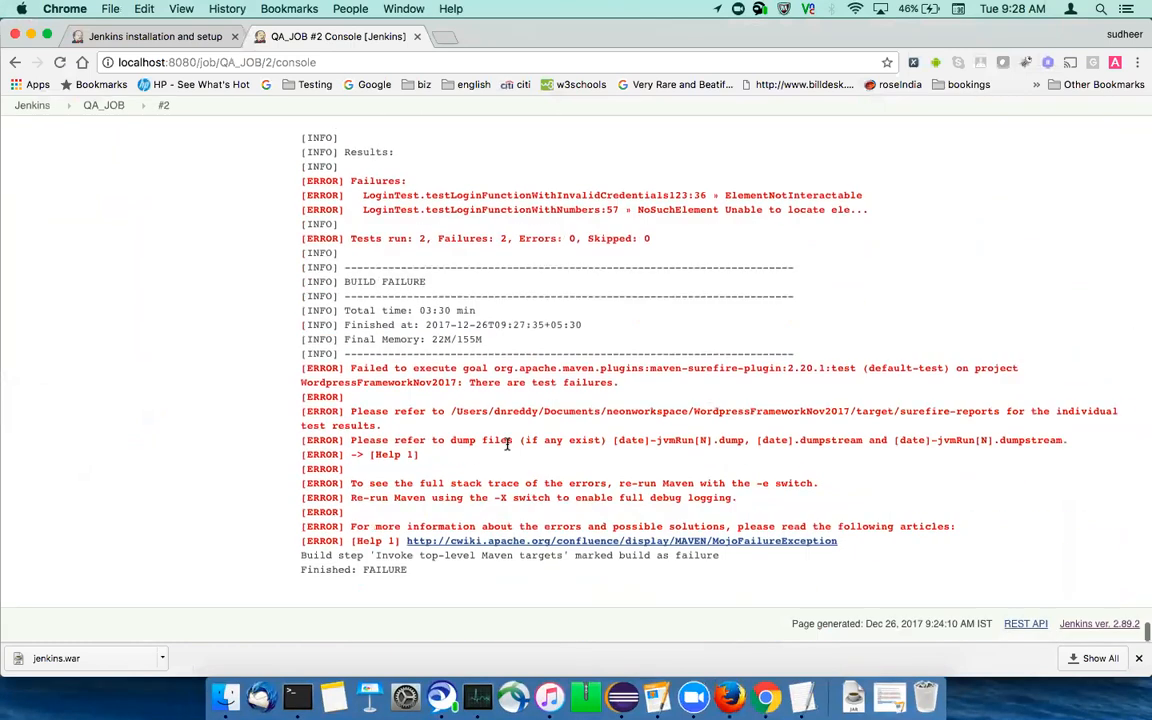
{"action": "scroll", "coordinate": [325, 292], "scroll_direction": "up", "scroll_amount": 10}
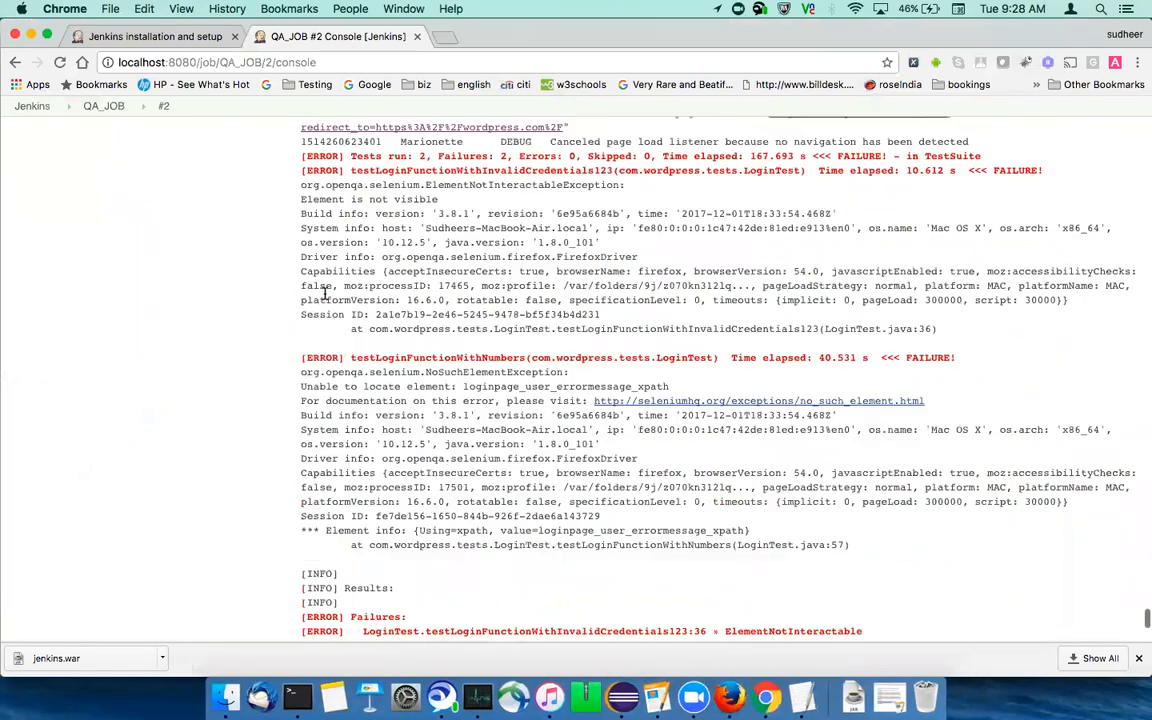
{"action": "scroll", "coordinate": [325, 292], "scroll_direction": "up", "scroll_amount": 5}
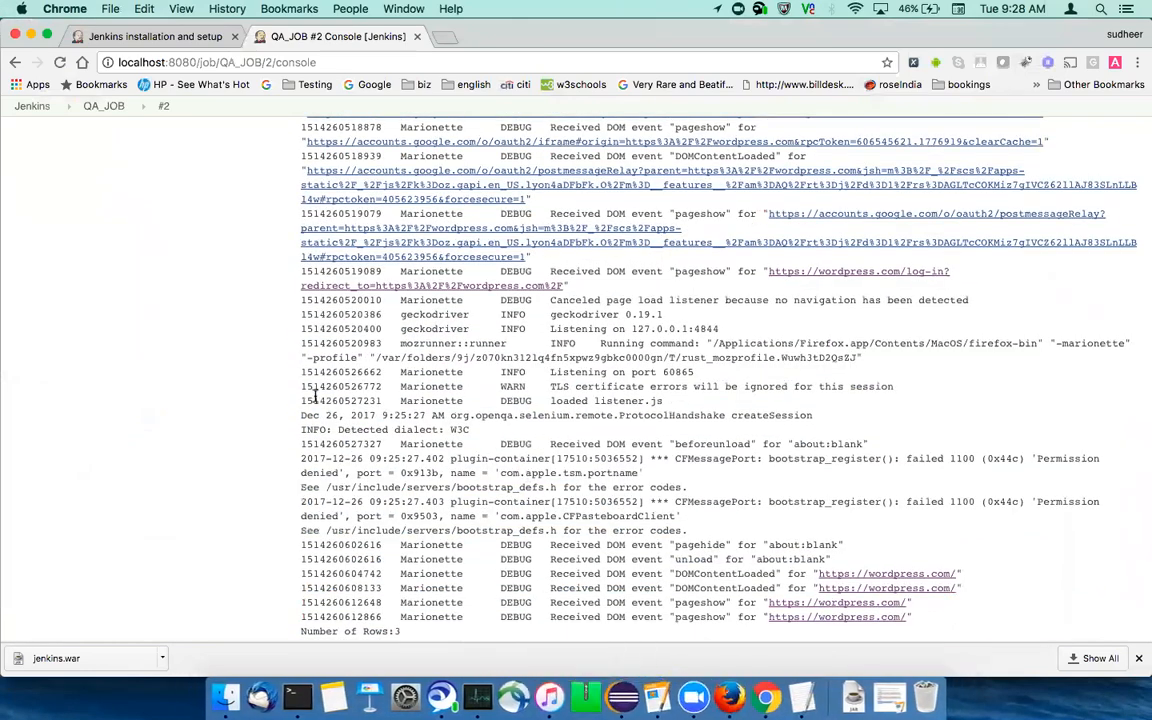
{"action": "scroll", "coordinate": [311, 396], "scroll_direction": "up", "scroll_amount": 5}
{"action": "scroll", "coordinate": [314, 395], "scroll_direction": "up", "scroll_amount": 15}
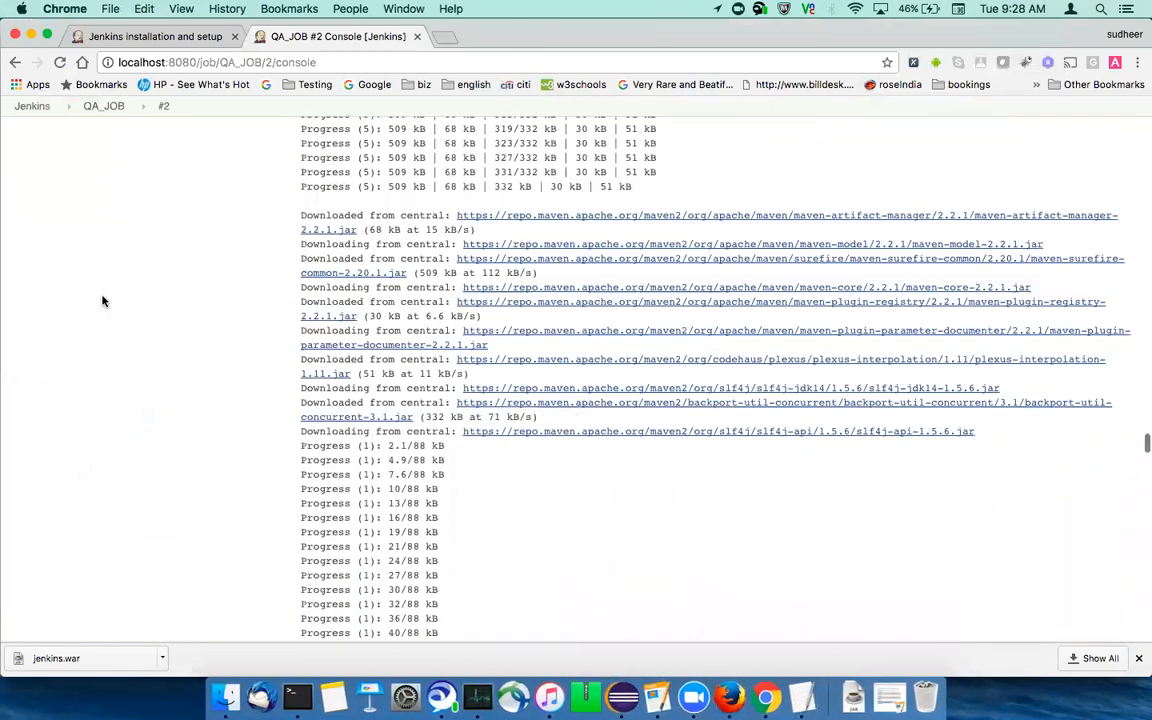
{"action": "scroll", "coordinate": [334, 270], "scroll_direction": "up", "scroll_amount": 10}
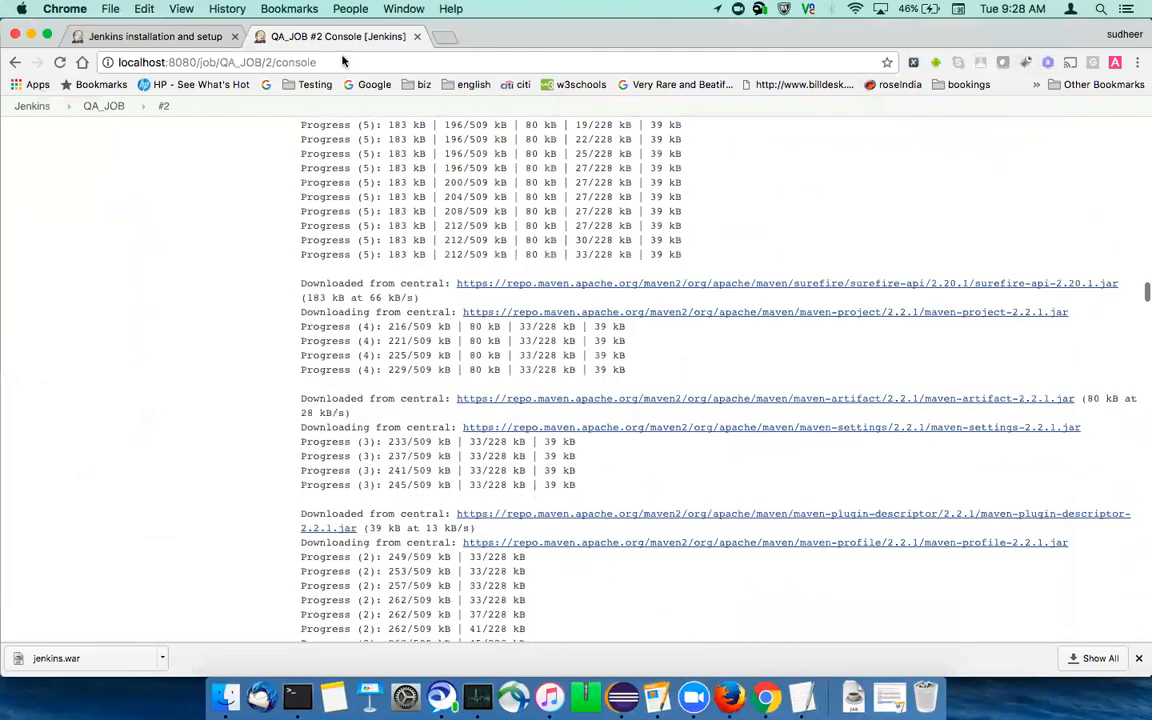
{"action": "scroll", "coordinate": [206, 314], "scroll_direction": "up", "scroll_amount": 15}
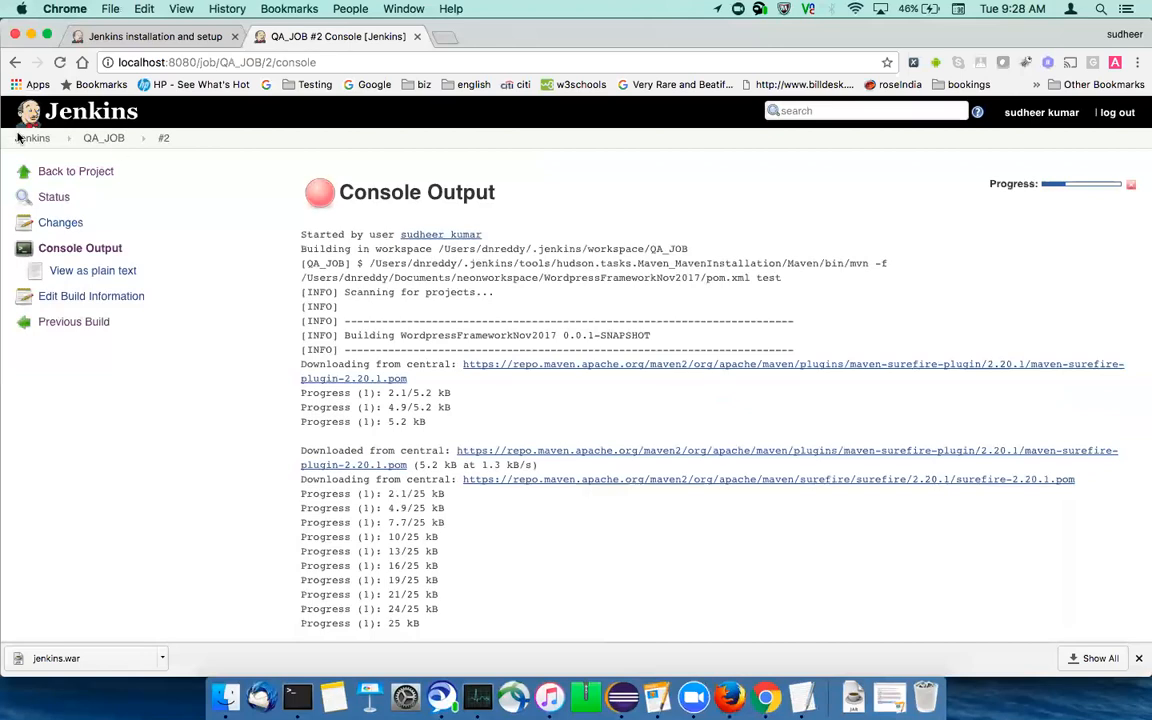
Step: Return to the Jenkins dashboard, open QA_JOB and view the status page of build #2
{"action": "left_click", "coordinate": [90, 112]}
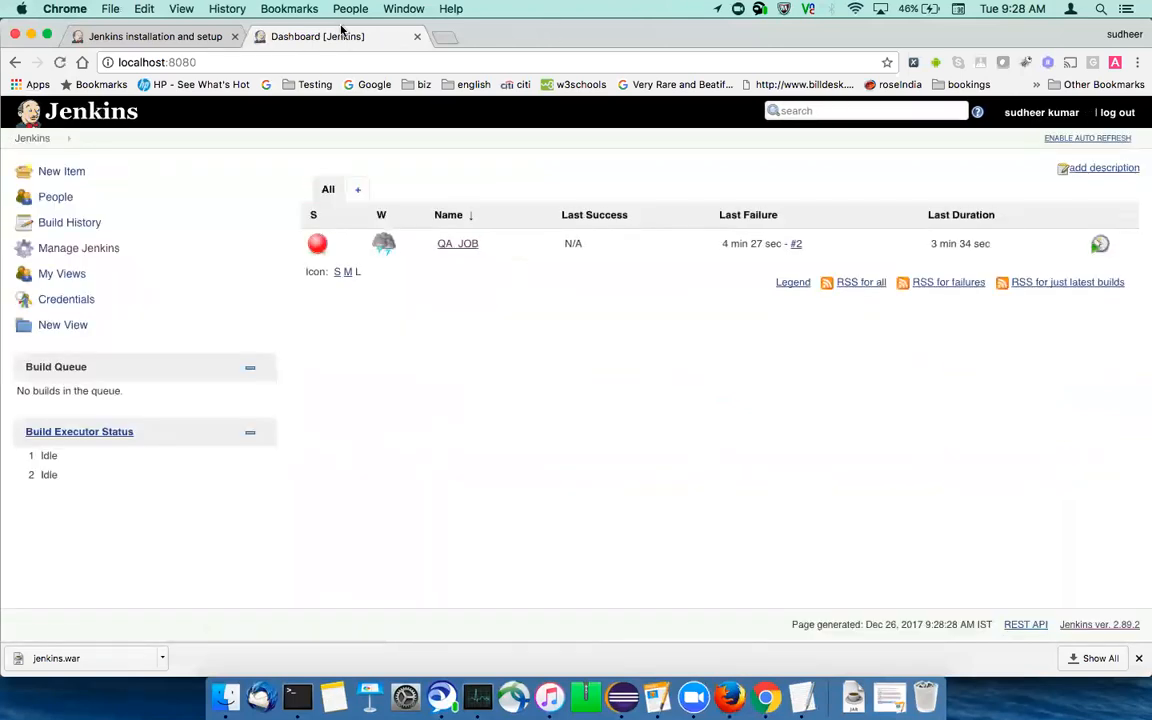
{"action": "left_click", "coordinate": [471, 248]}
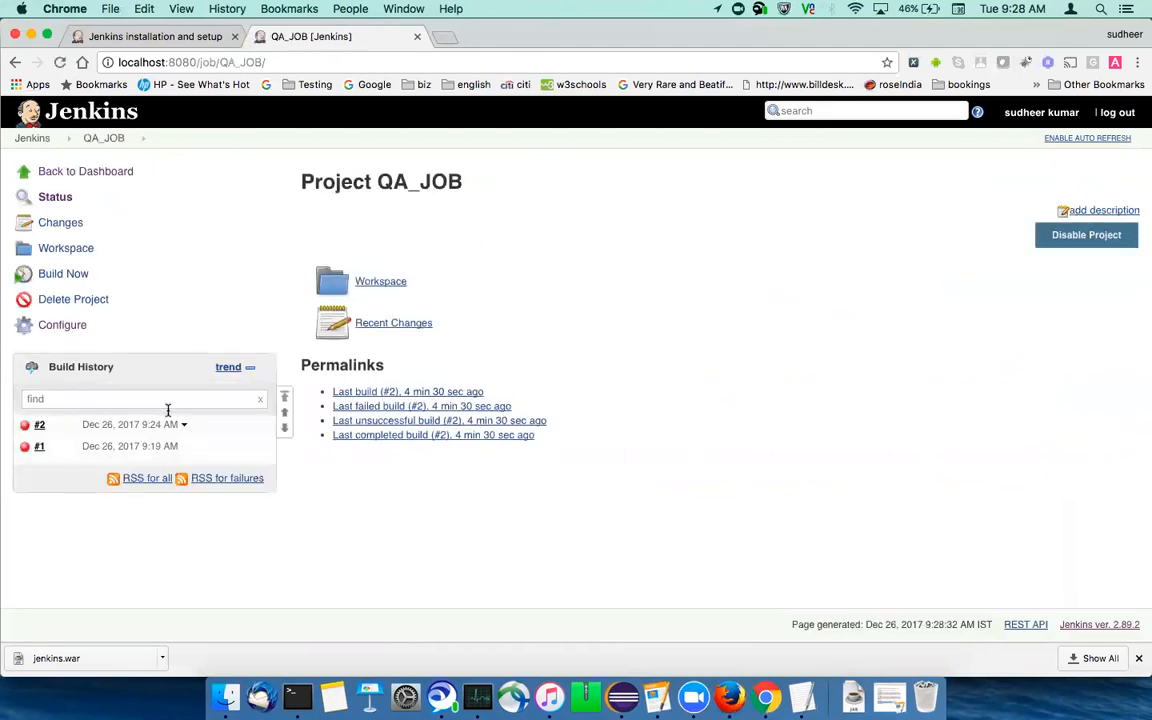
{"action": "left_click", "coordinate": [40, 426]}
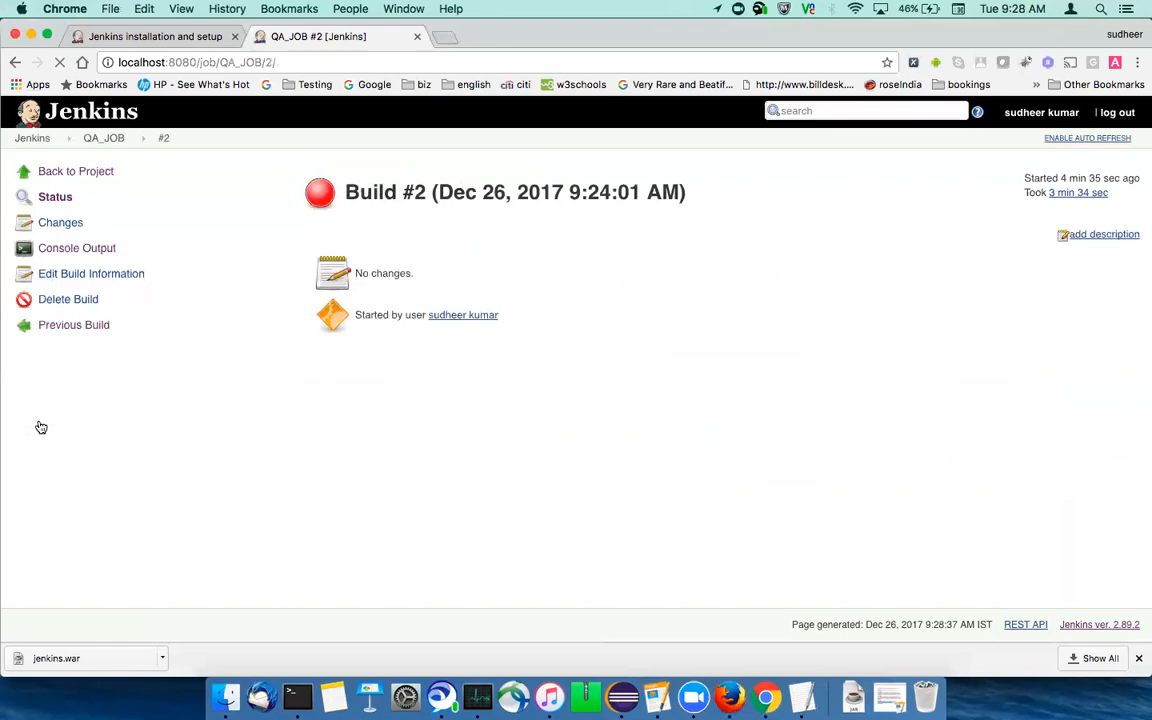
Step: Open build #2's console output and review the Failures section and the Tests run summary near the end of the log
{"action": "left_click", "coordinate": [72, 248]}
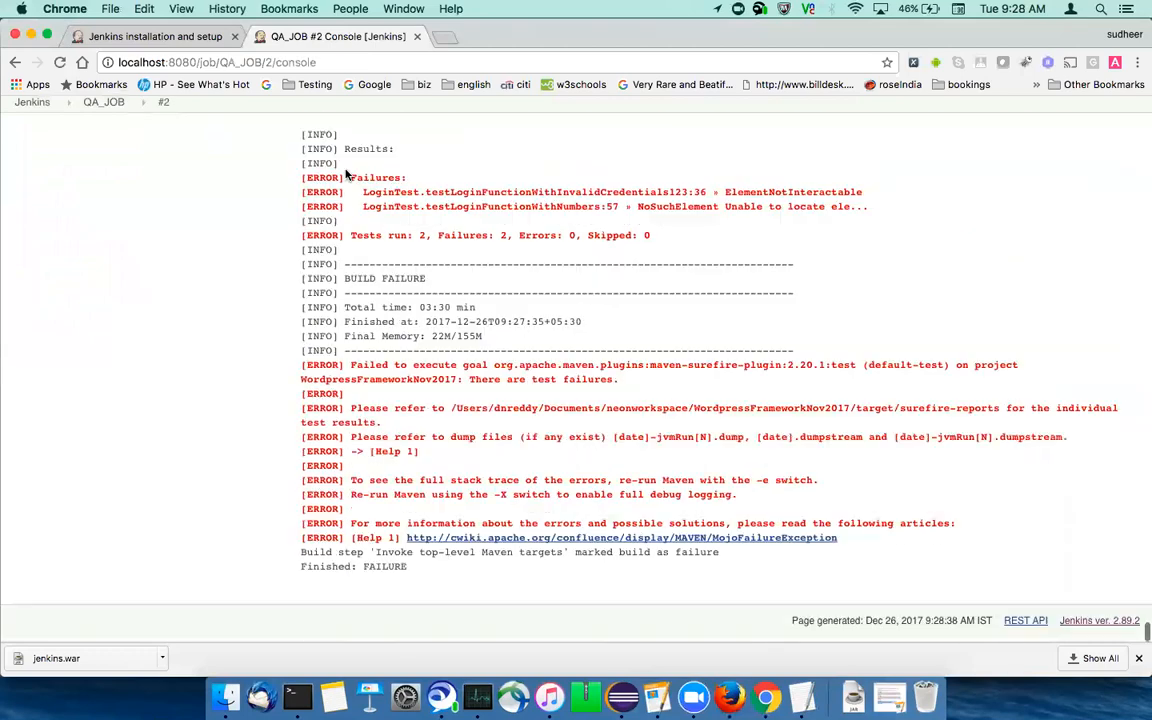
{"action": "left_click_drag", "start_coordinate": [365, 239], "coordinate": [433, 239]}
{"action": "left_click_drag", "start_coordinate": [507, 239], "coordinate": [482, 239]}
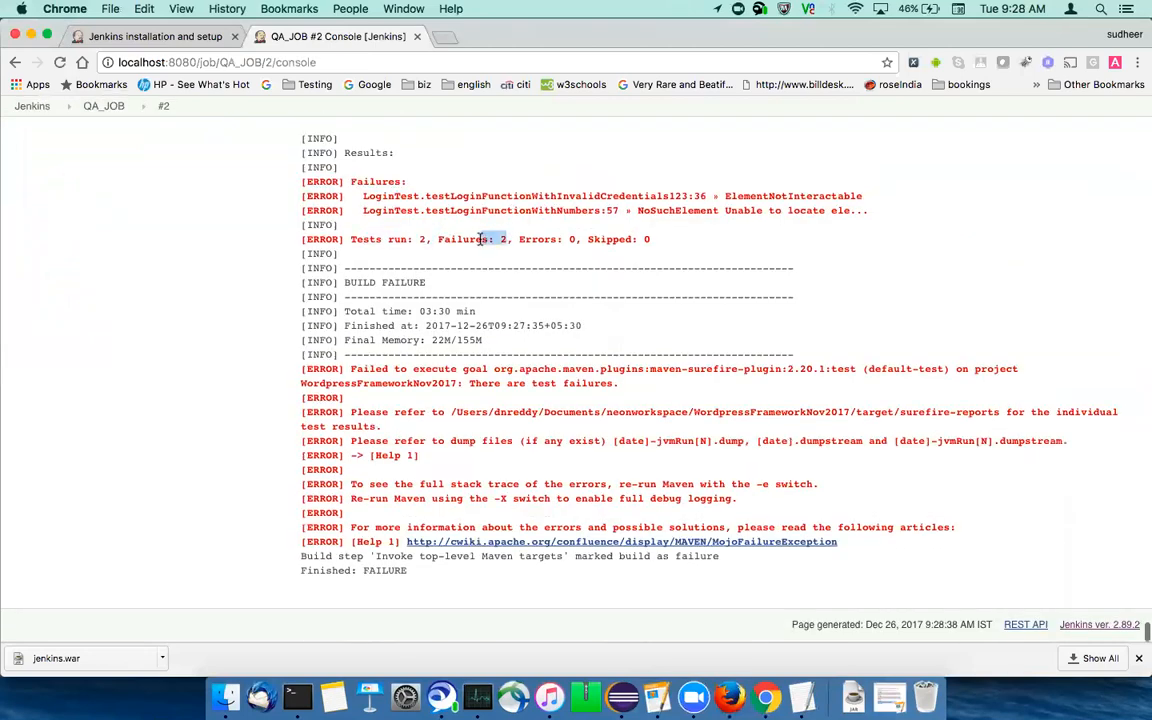
{"action": "scroll", "coordinate": [376, 309], "scroll_direction": "up", "scroll_amount": 3}
{"action": "double_click", "coordinate": [381, 310]}
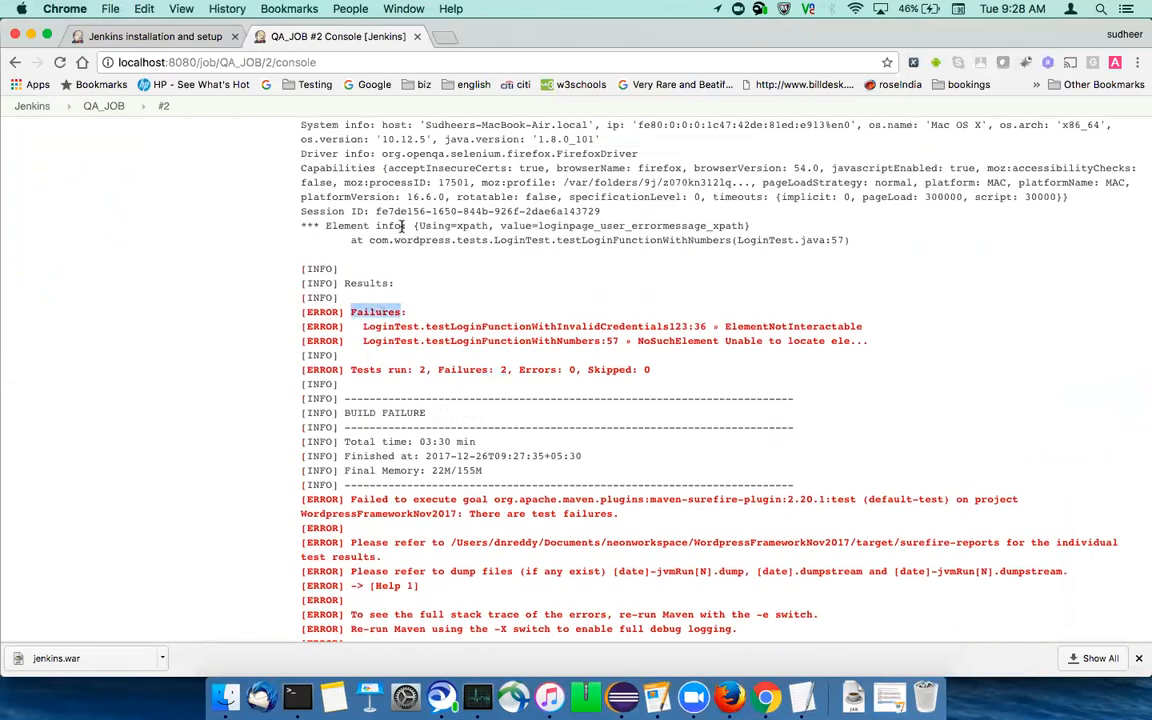
{"action": "scroll", "coordinate": [432, 476], "scroll_direction": "down", "scroll_amount": 3}
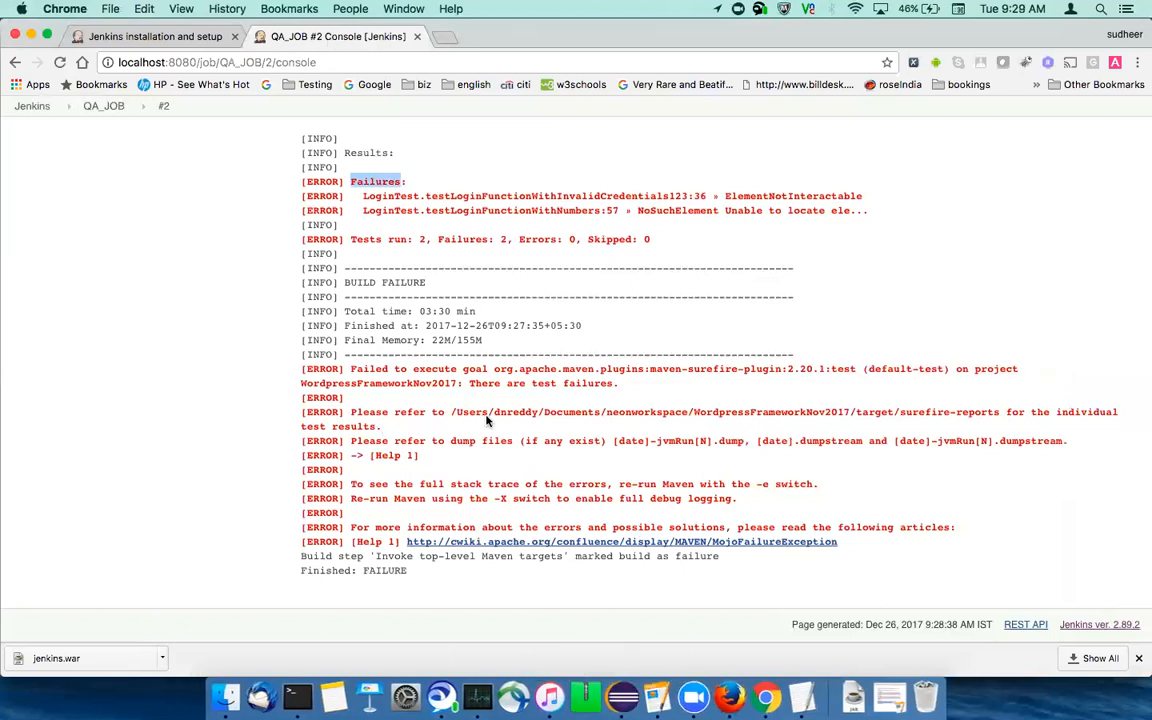
Step: Switch to Eclipse, refresh the WordpressFrameworkNov2017 project and expand its target/surefire-reports folder
{"action": "left_click", "coordinate": [627, 697]}
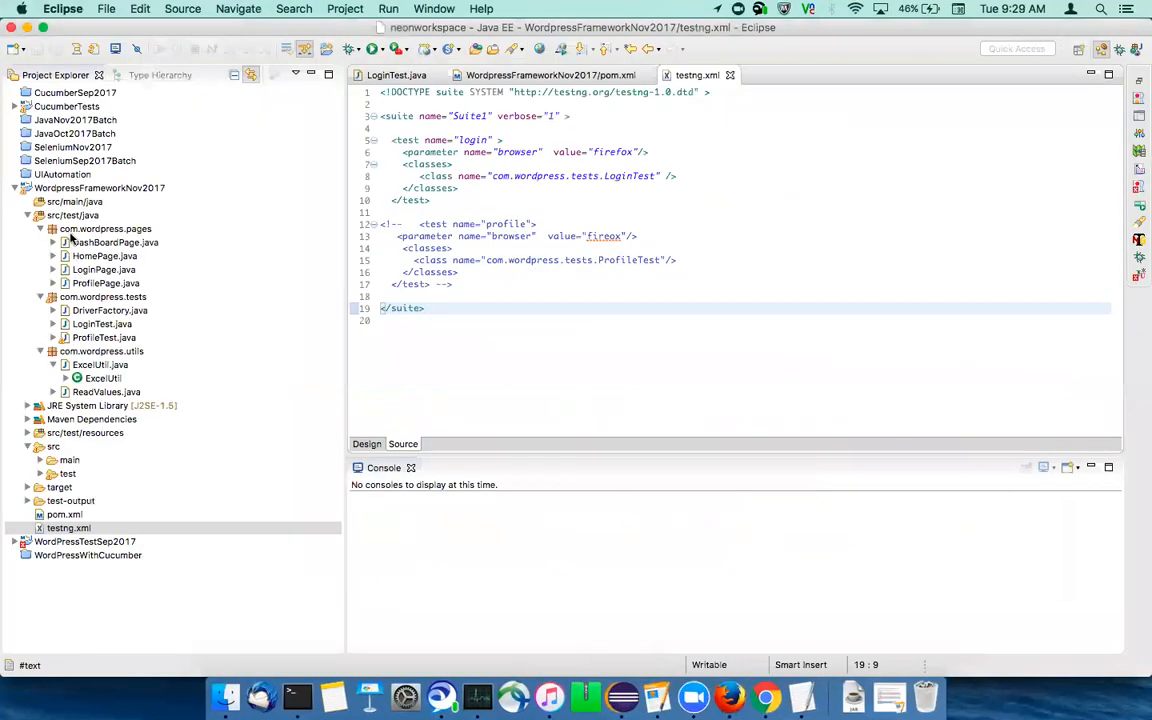
{"action": "right_click", "coordinate": [96, 190]}
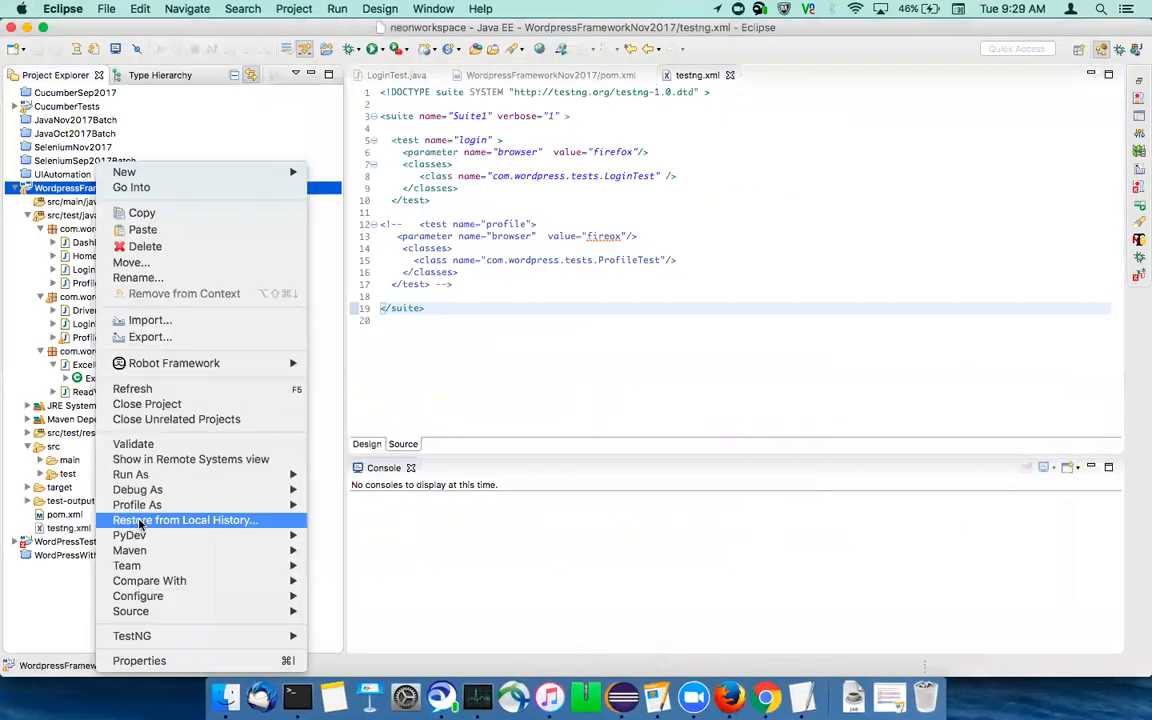
{"action": "left_click", "coordinate": [135, 389]}
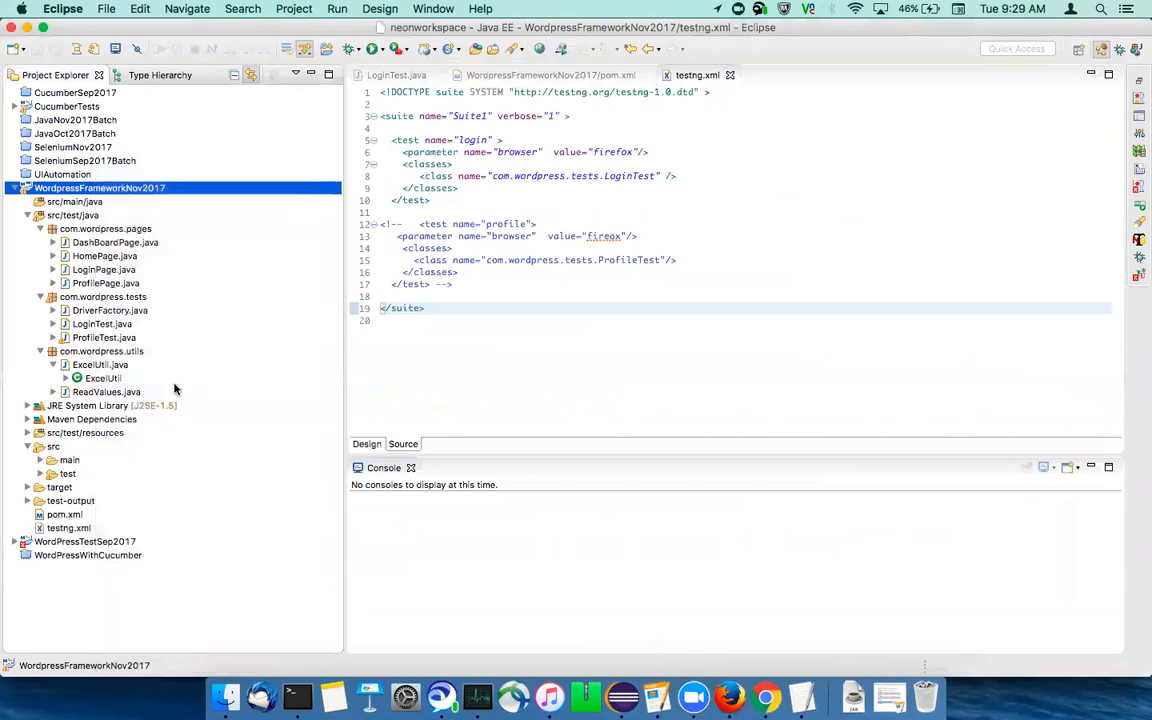
{"action": "left_click", "coordinate": [27, 487]}
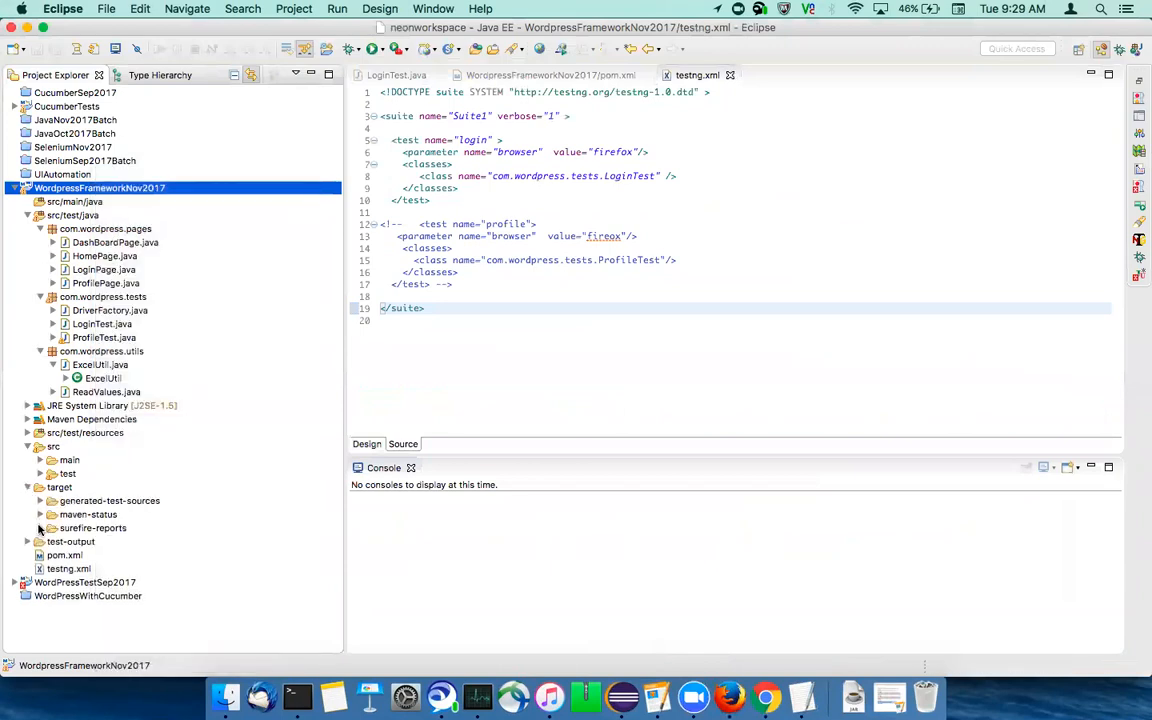
{"action": "left_click", "coordinate": [40, 528]}
{"action": "scroll", "coordinate": [90, 556], "scroll_direction": "down", "scroll_amount": 1}
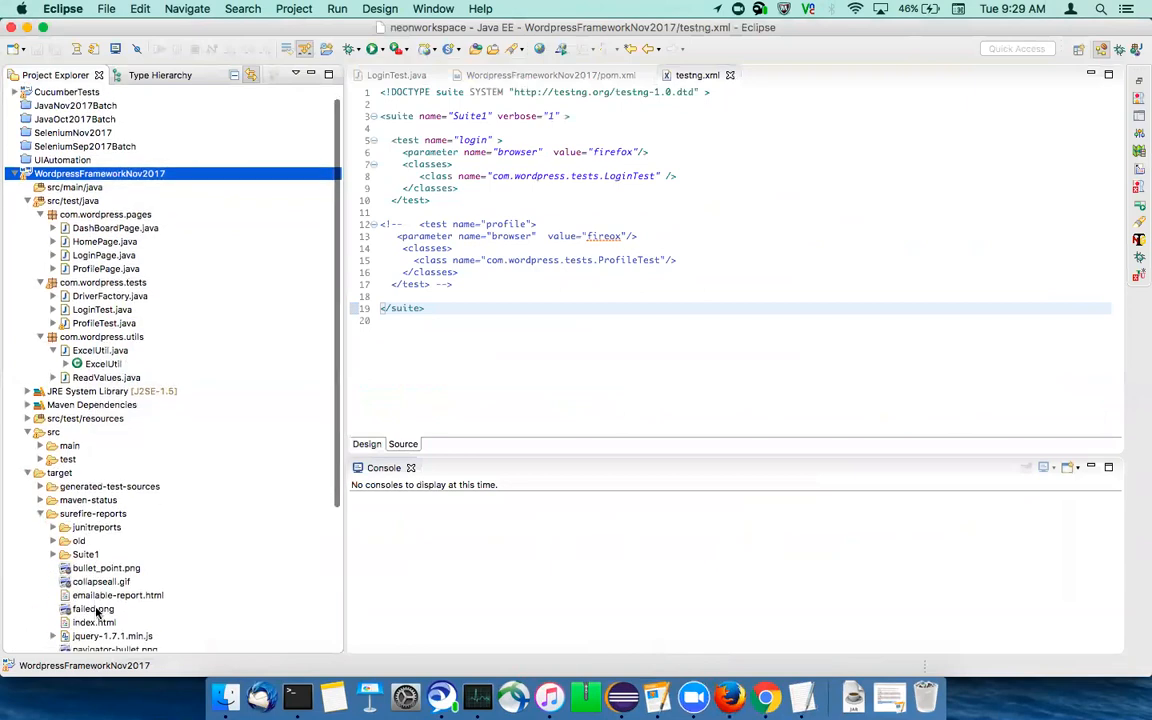
Step: Open the surefire-reports index.html file with the Web Browser editor and select its full file address
{"action": "left_click", "coordinate": [95, 622]}
{"action": "right_click", "coordinate": [95, 622]}
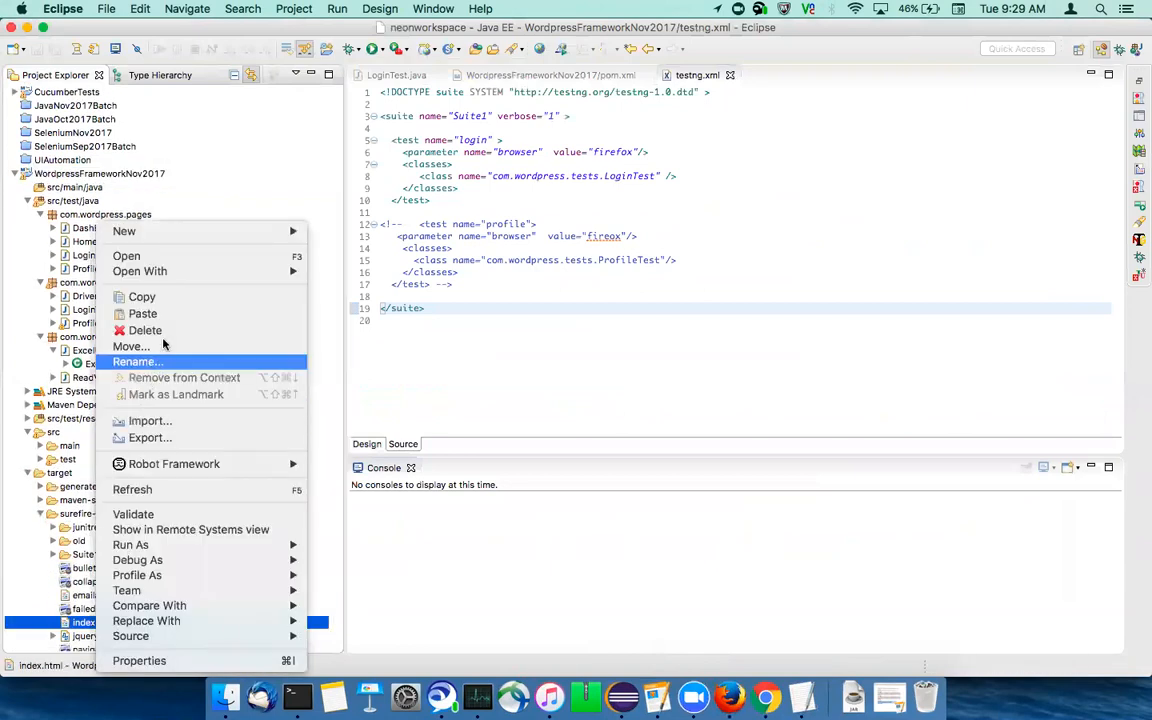
{"action": "mouse_move", "coordinate": [160, 271]}
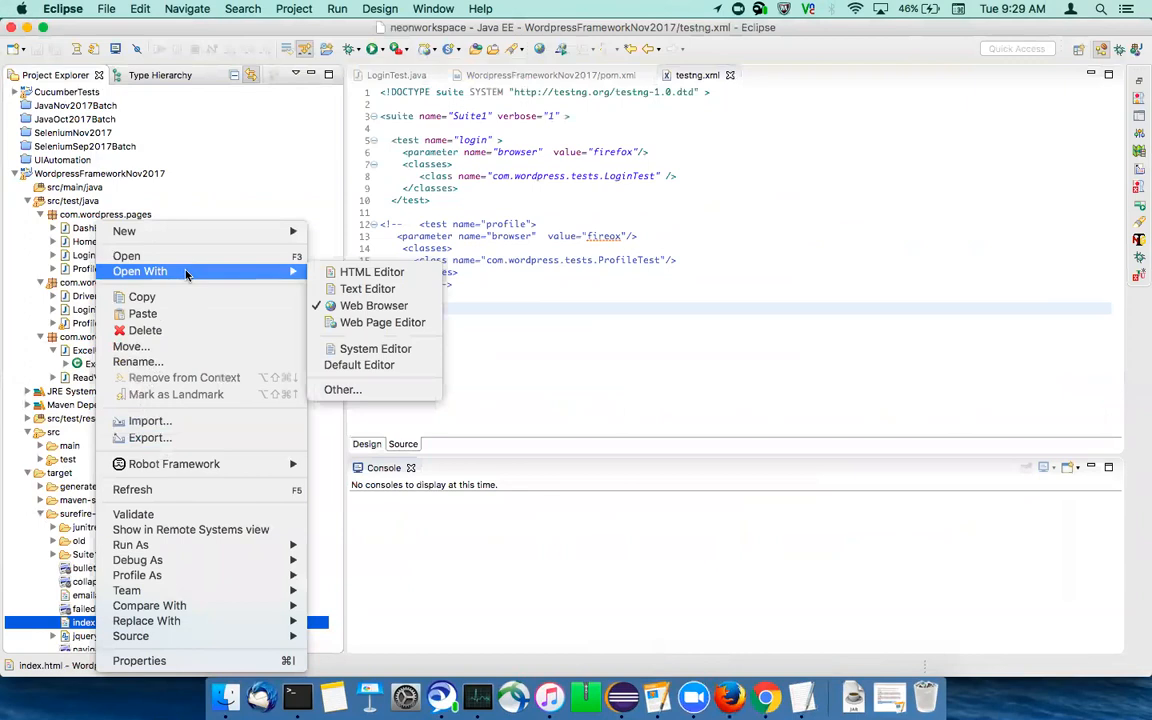
{"action": "left_click", "coordinate": [372, 304]}
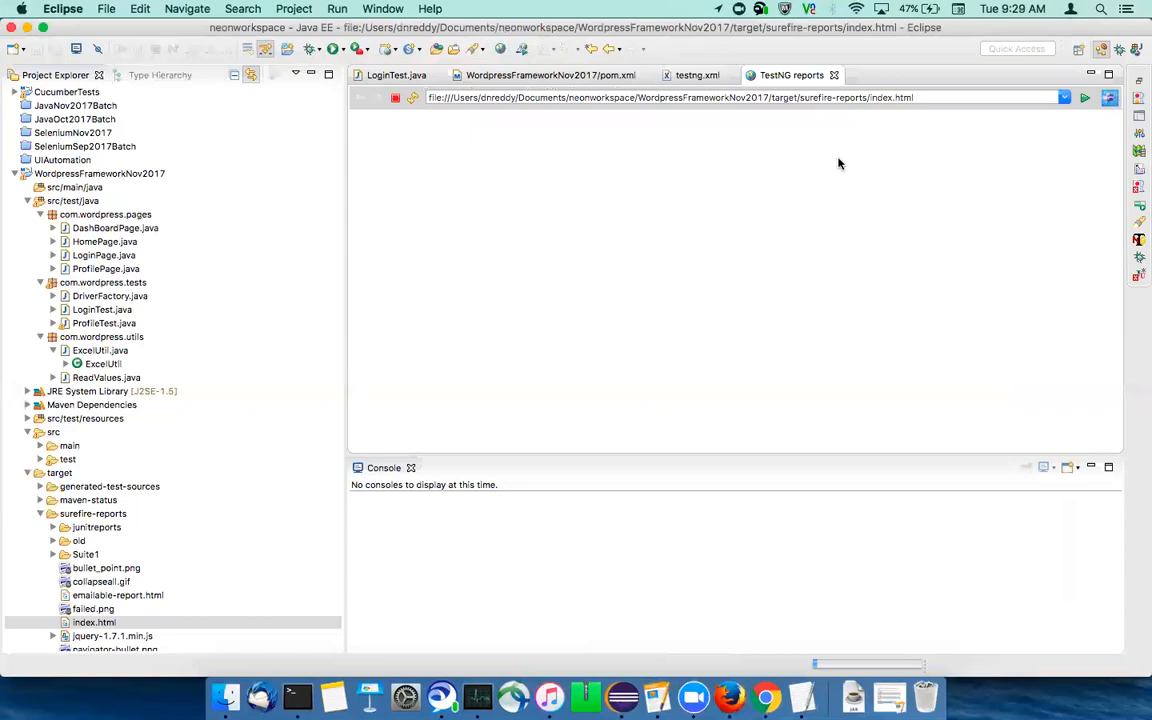
{"action": "left_click", "coordinate": [949, 97]}
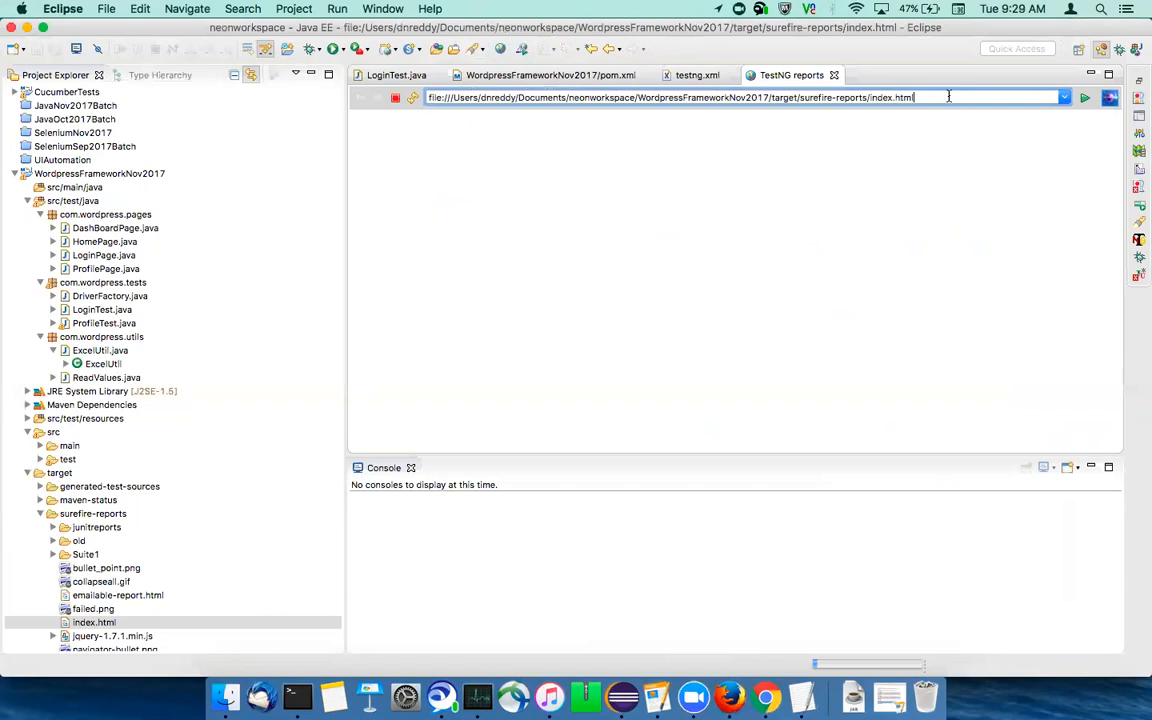
{"action": "key", "text": "super+a"}
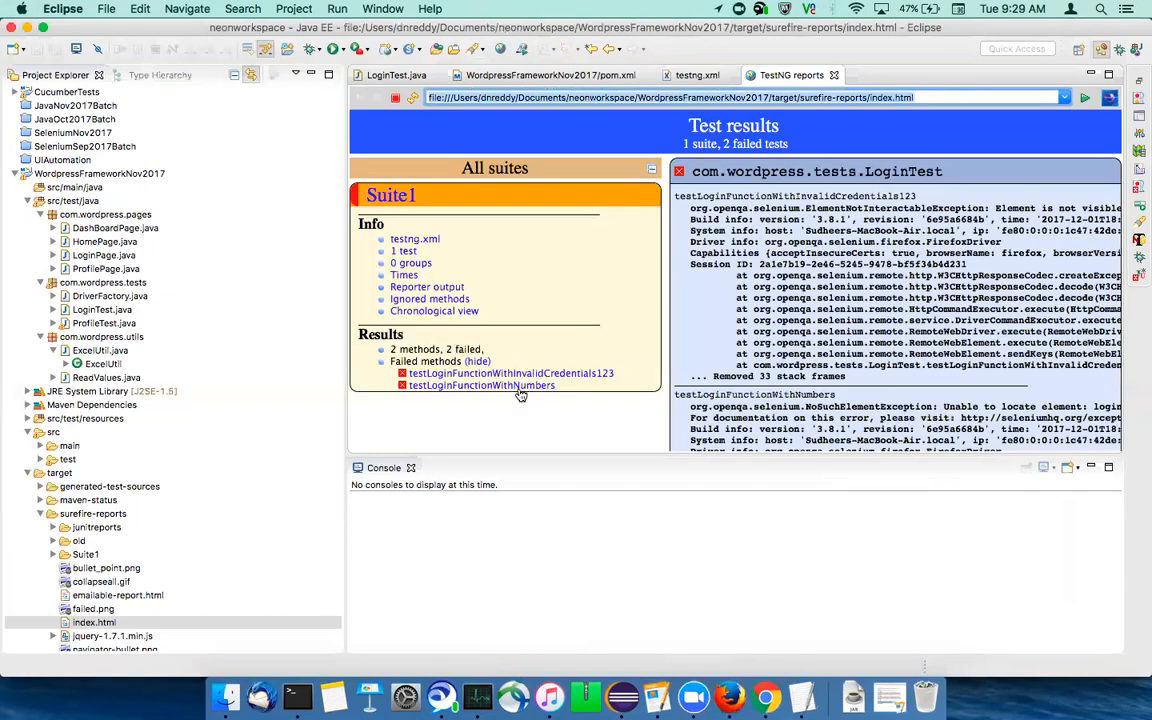
Step: Examine the exception details of testLoginFunctionWithInvalidCredentials123 and testLoginFunctionWithNumbers in the TestNG report
{"action": "left_click", "coordinate": [553, 374]}
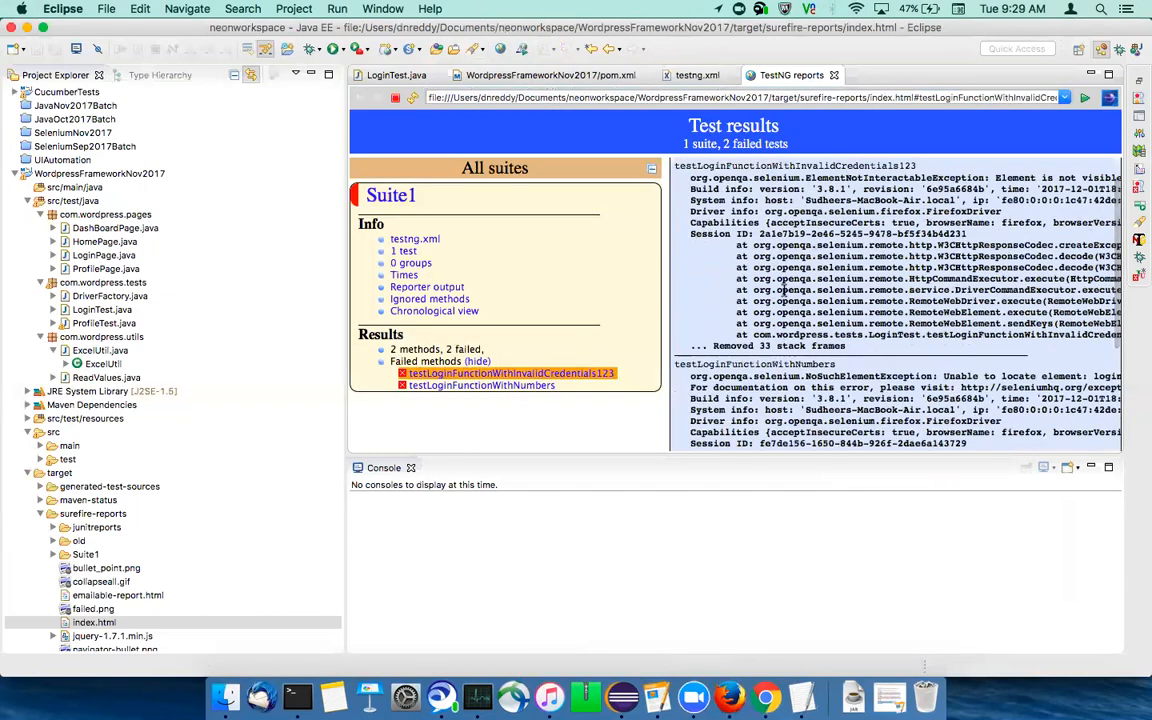
{"action": "scroll", "coordinate": [881, 289], "scroll_direction": "right", "scroll_amount": 5}
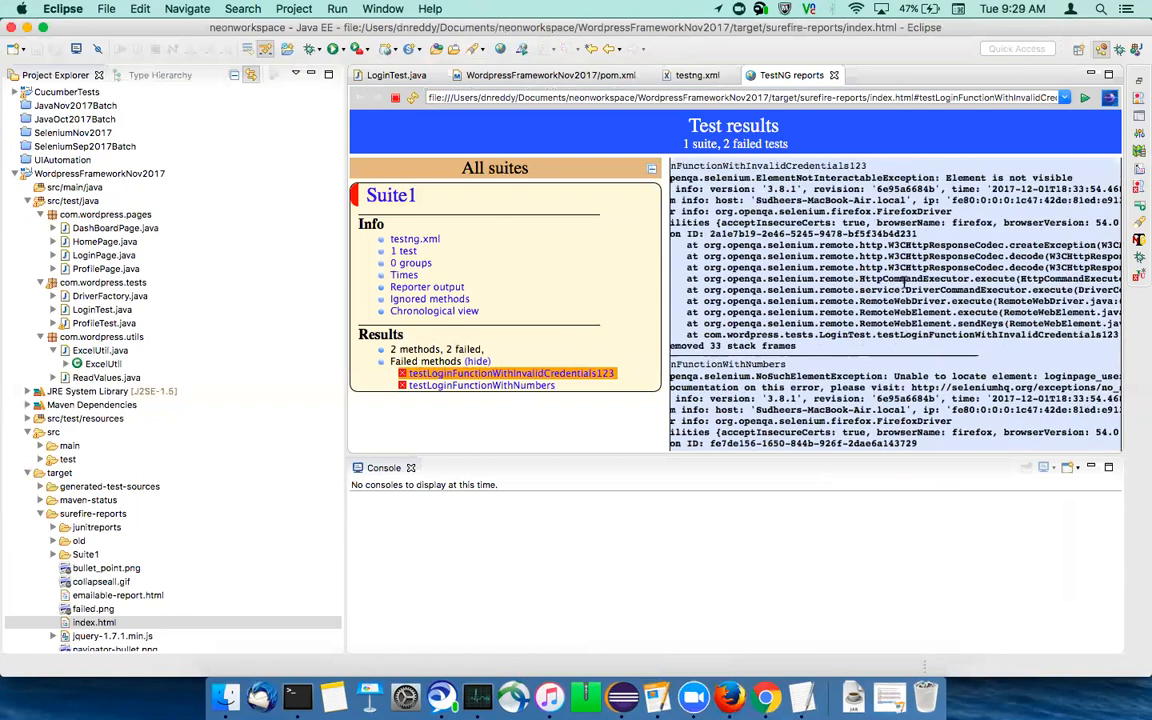
{"action": "scroll", "coordinate": [904, 283], "scroll_direction": "up", "scroll_amount": 2}
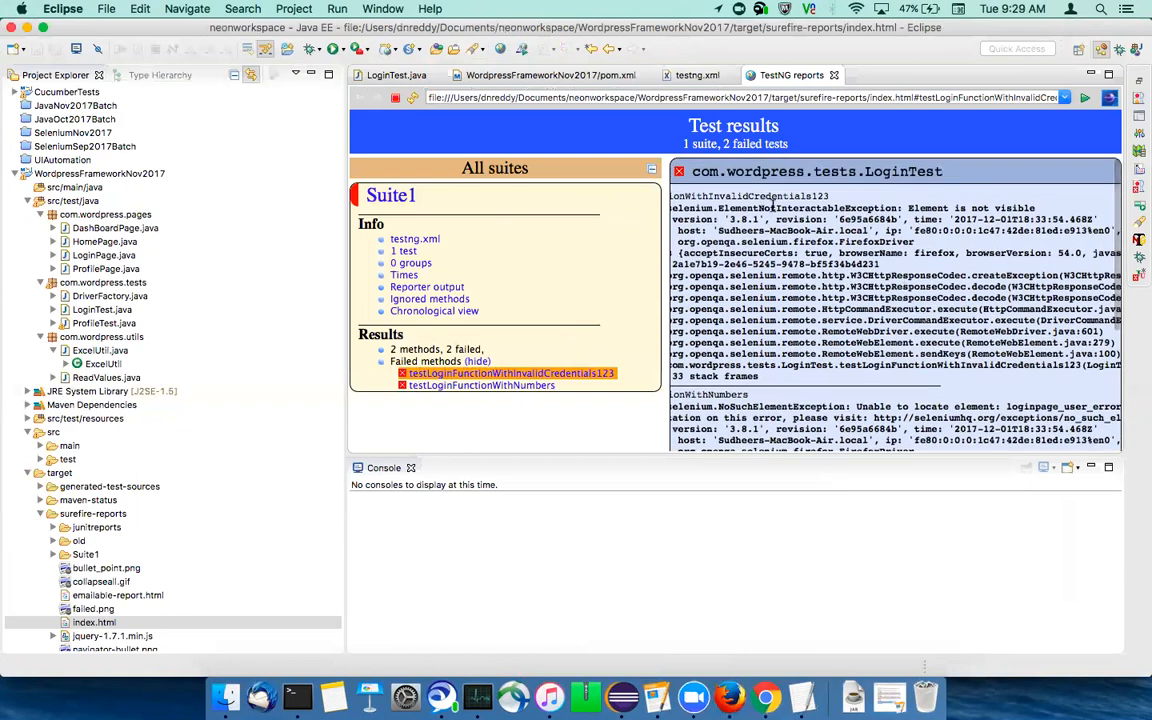
{"action": "double_click", "coordinate": [771, 206]}
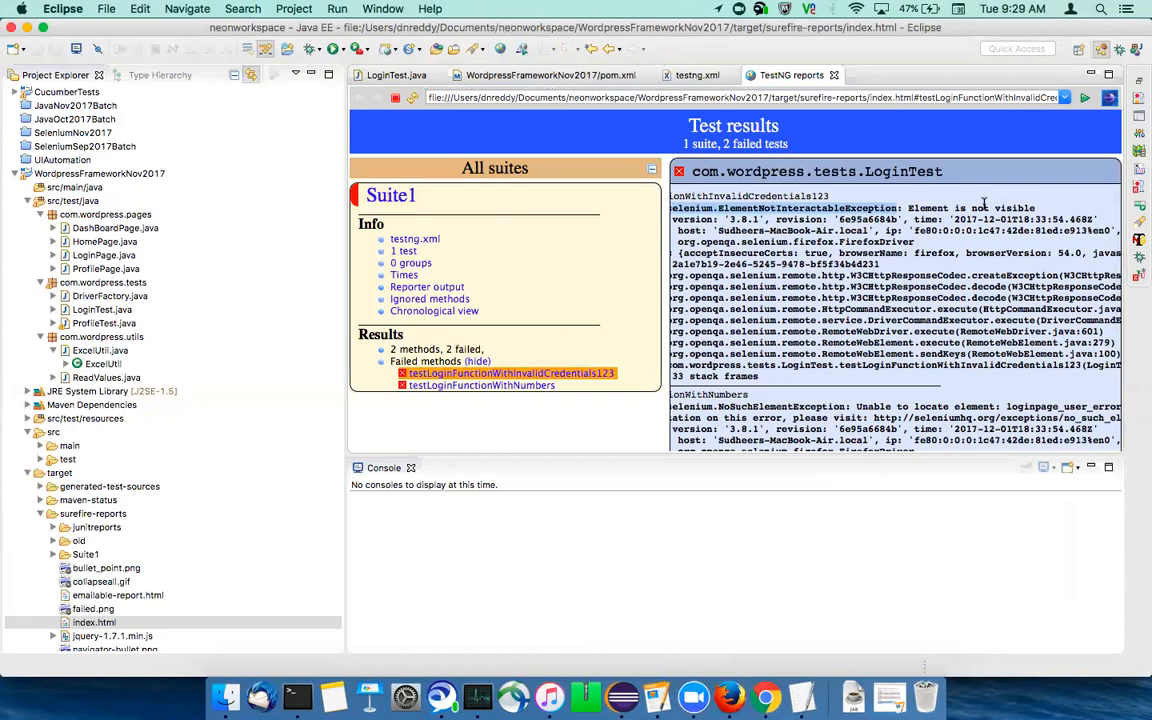
{"action": "scroll", "coordinate": [885, 312], "scroll_direction": "down", "scroll_amount": 3}
{"action": "scroll", "coordinate": [885, 312], "scroll_direction": "down", "scroll_amount": 3}
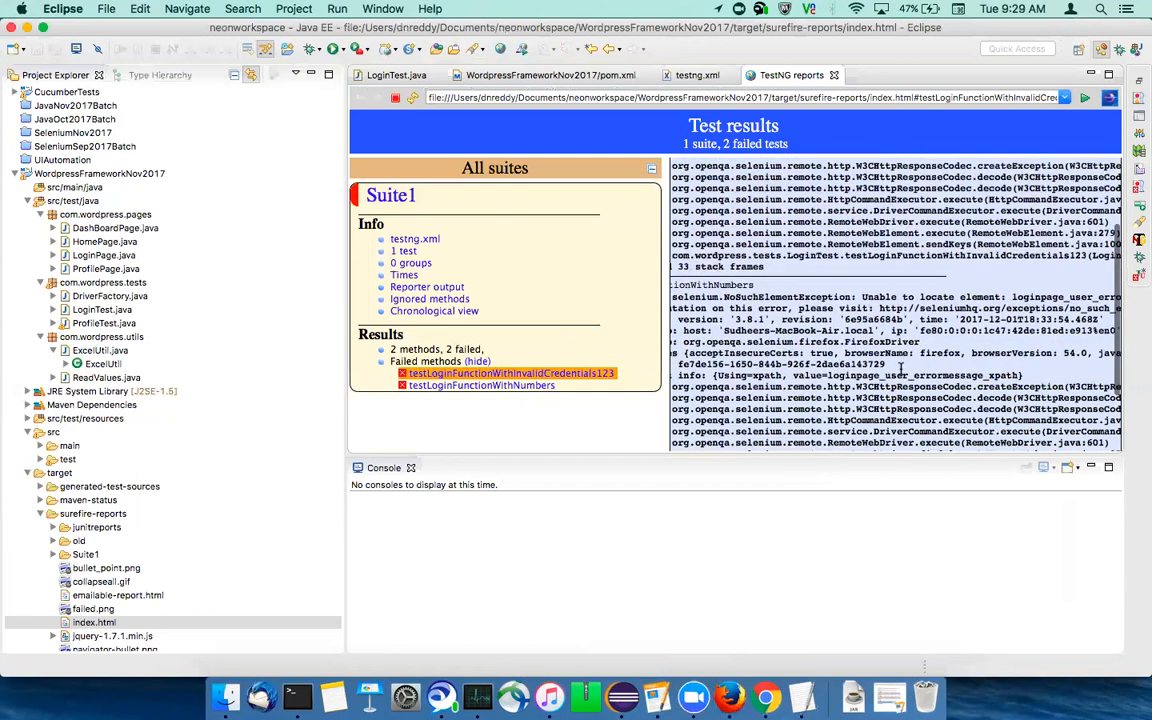
{"action": "scroll", "coordinate": [901, 368], "scroll_direction": "down", "scroll_amount": 5}
{"action": "scroll", "coordinate": [902, 368], "scroll_direction": "down", "scroll_amount": 1}
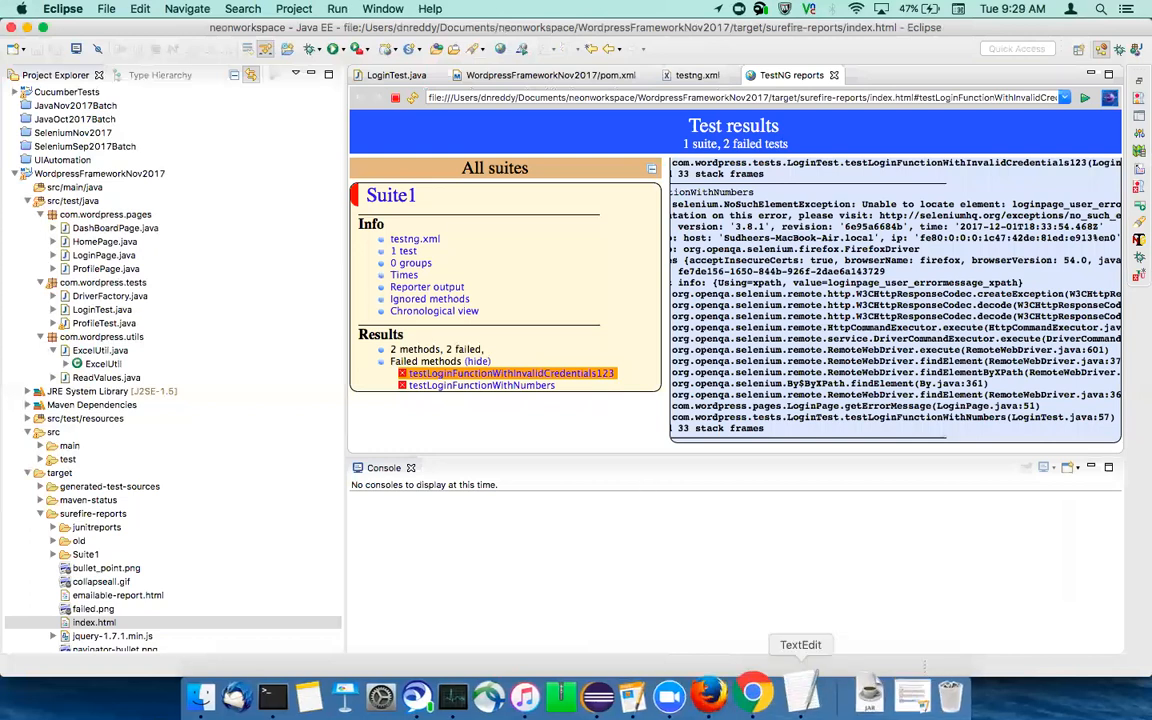
Step: Check the Jenkins topic outline in TextEdit and return to the TestNG report in Eclipse
{"action": "left_click", "coordinate": [802, 697]}
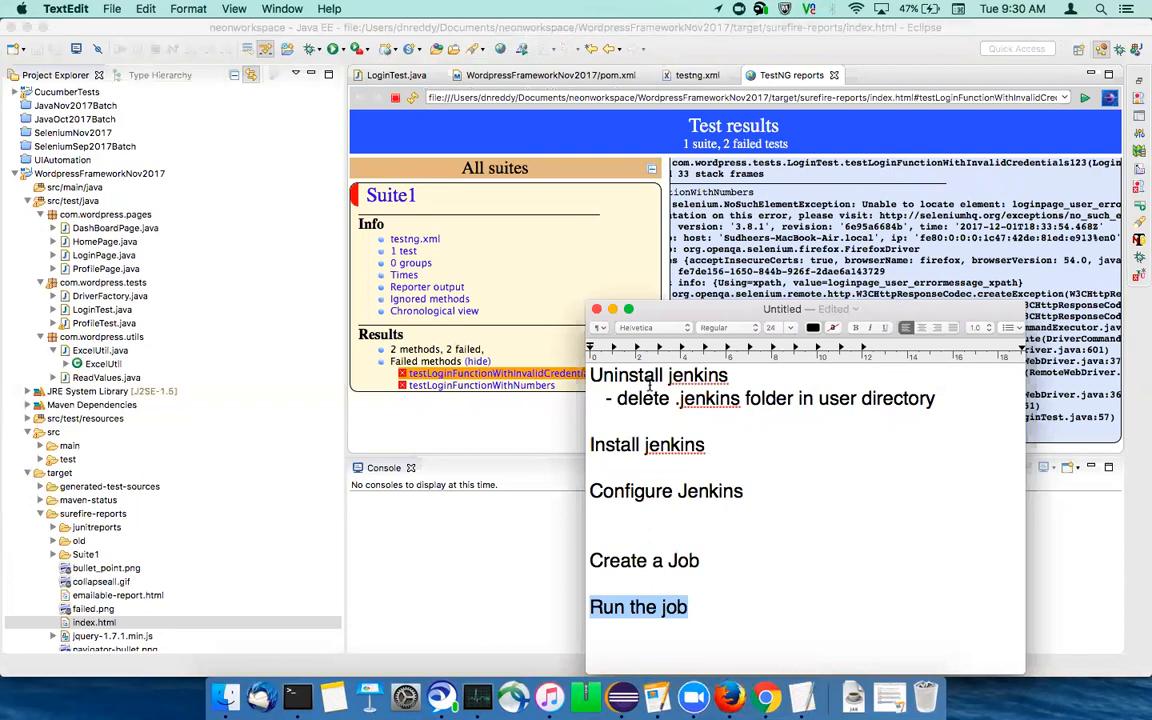
{"action": "left_click", "coordinate": [558, 19]}
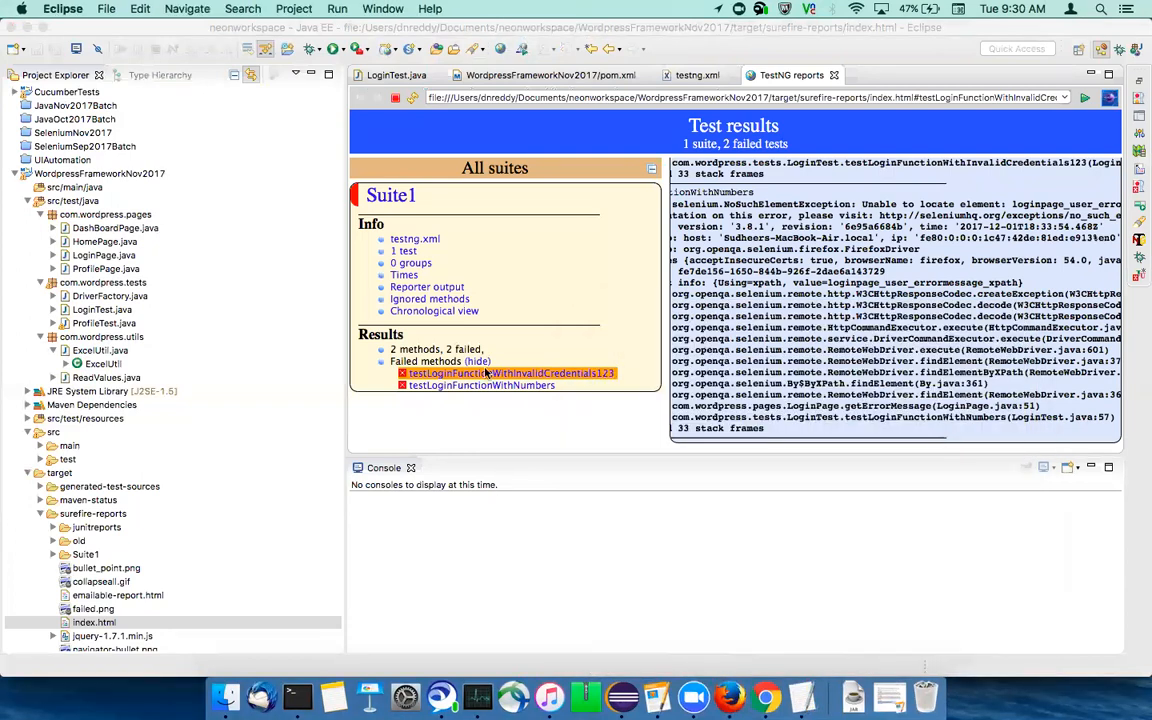